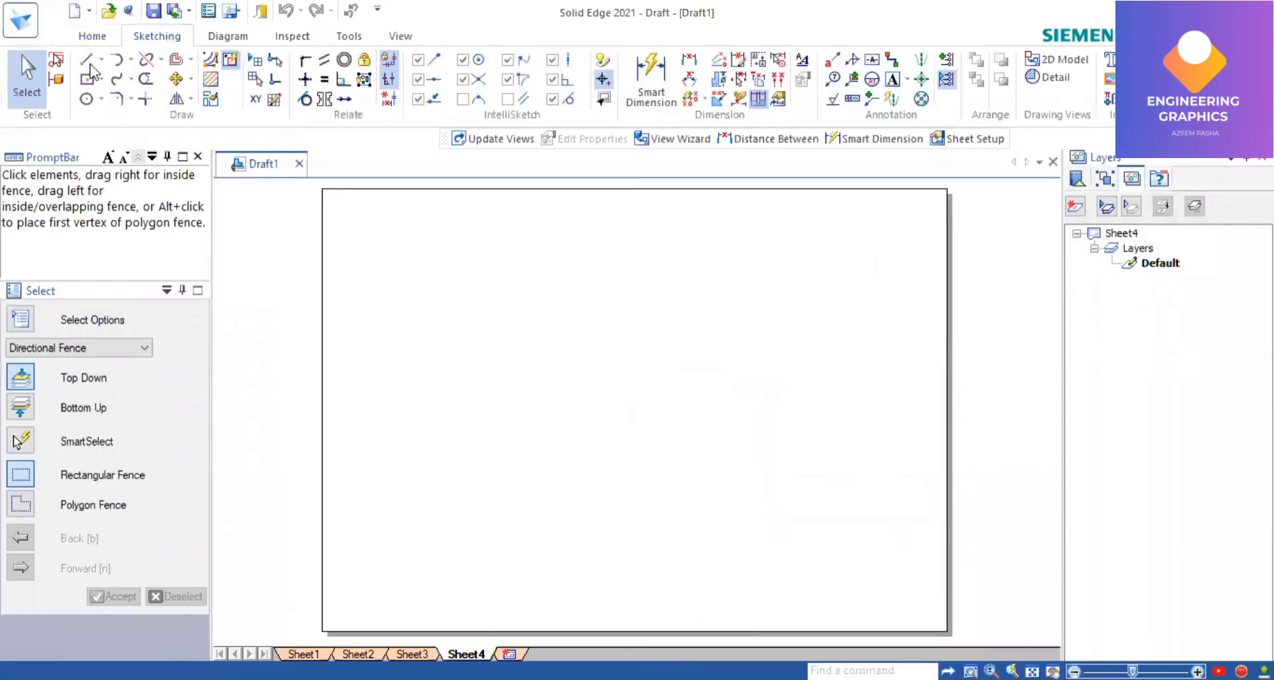
Draw a horizontal 0° XY reference line from the sheet's left side to its right side.
{"action": "left_click", "coordinate": [86, 61]}
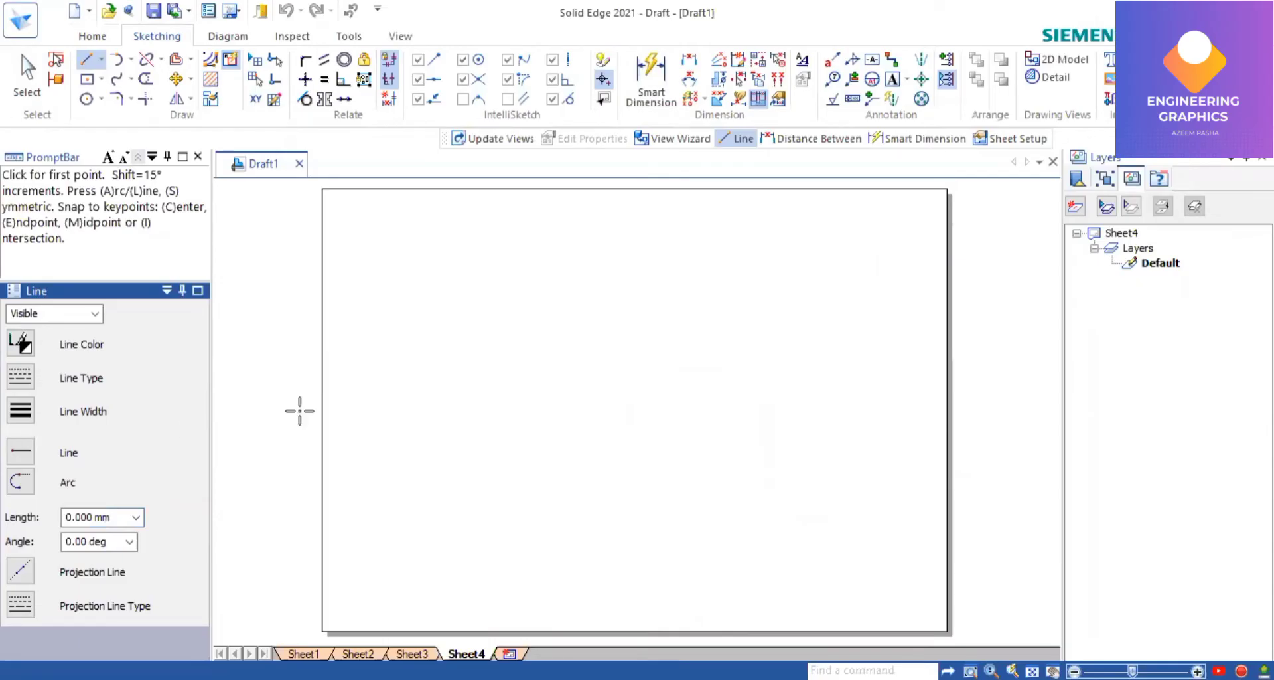
{"action": "left_click", "coordinate": [332, 400]}
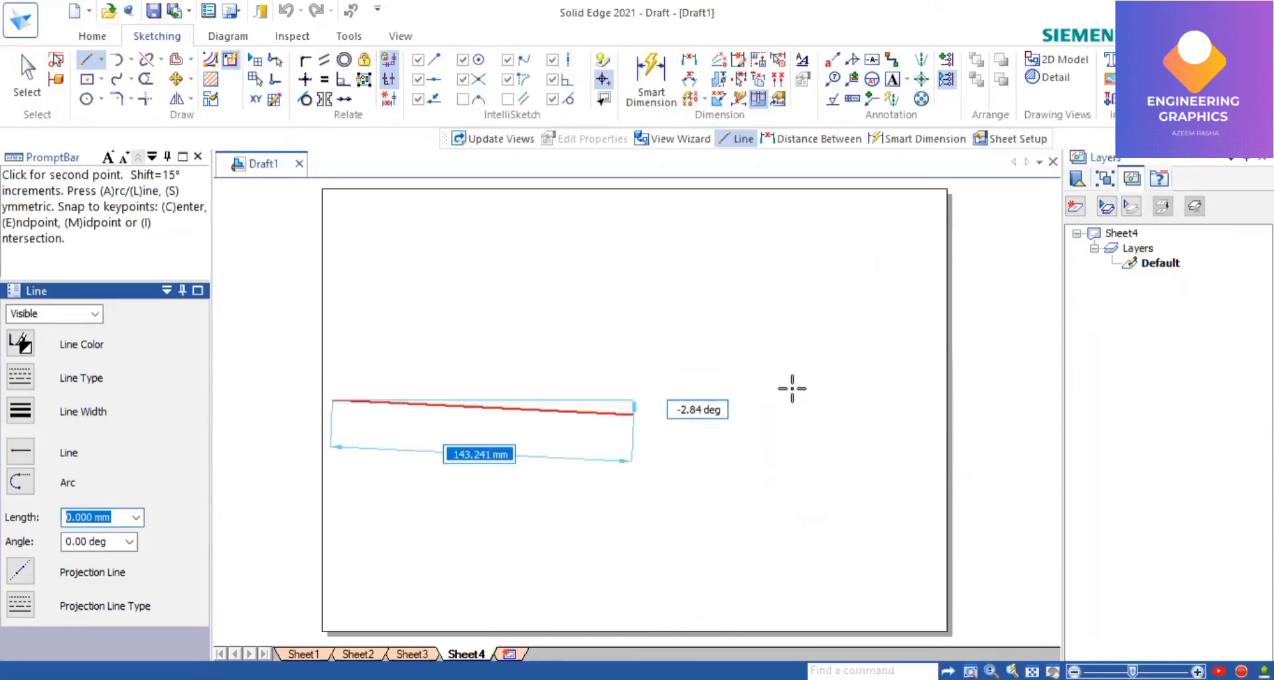
{"action": "left_click", "coordinate": [917, 398]}
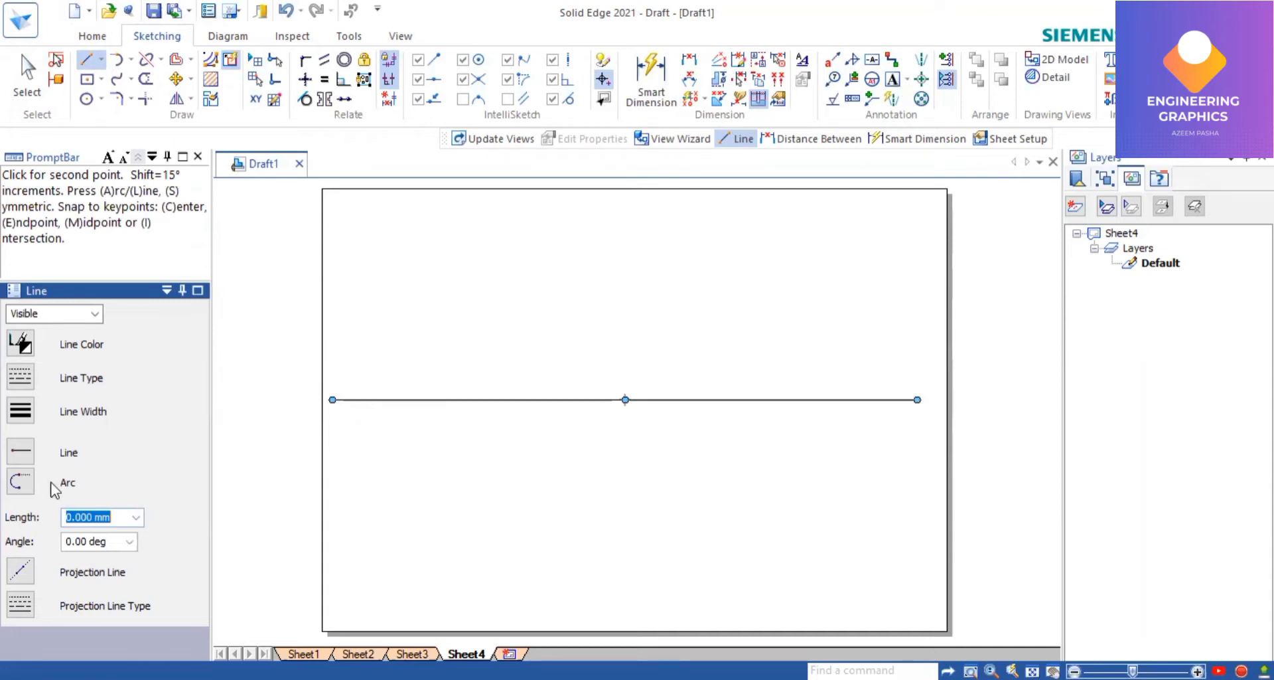
Set the text size to 5 and label the line's left end x and right end y.
{"action": "key", "text": "t"}
{"action": "double_click", "coordinate": [28, 472]}
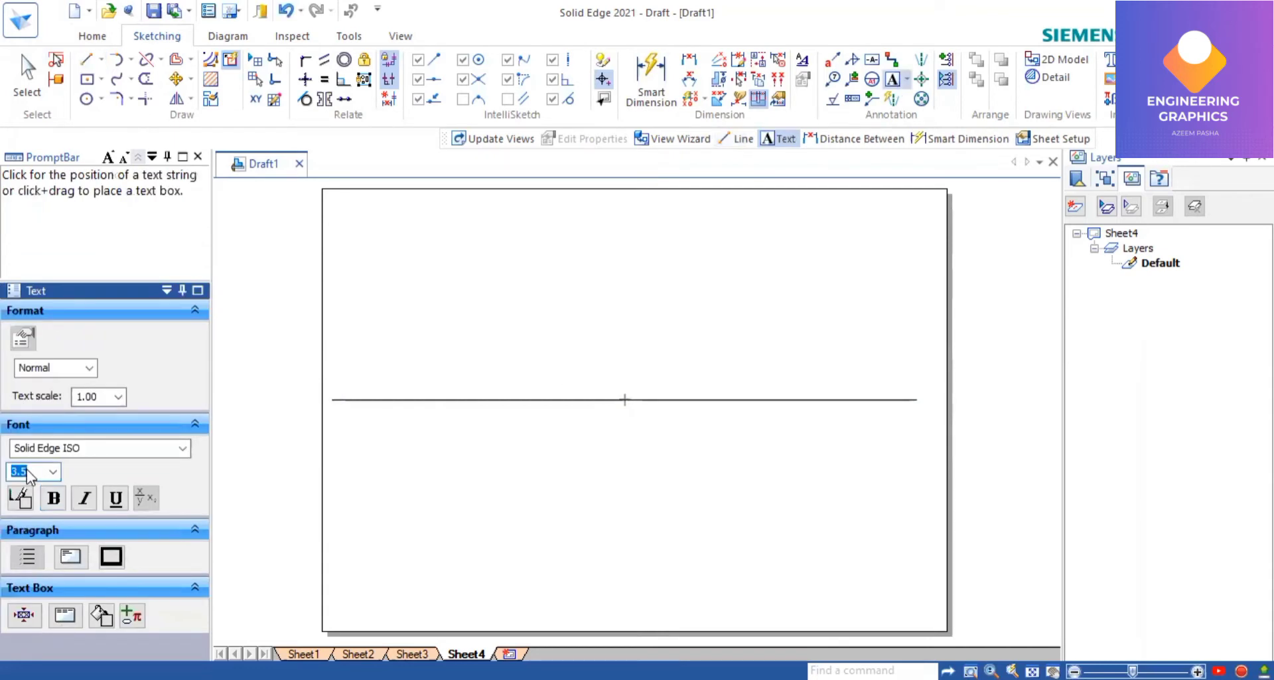
{"action": "type", "text": "5"}
{"action": "key", "text": "Return"}
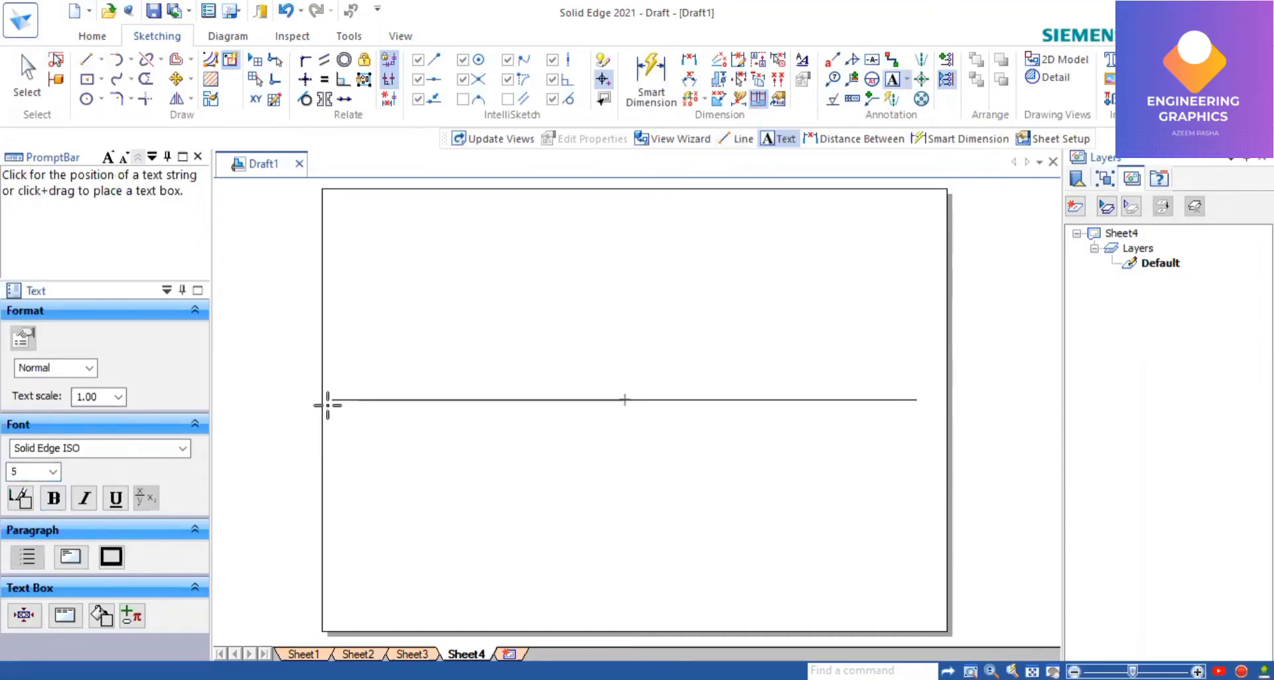
{"action": "left_click", "coordinate": [328, 405]}
{"action": "type", "text": "x"}
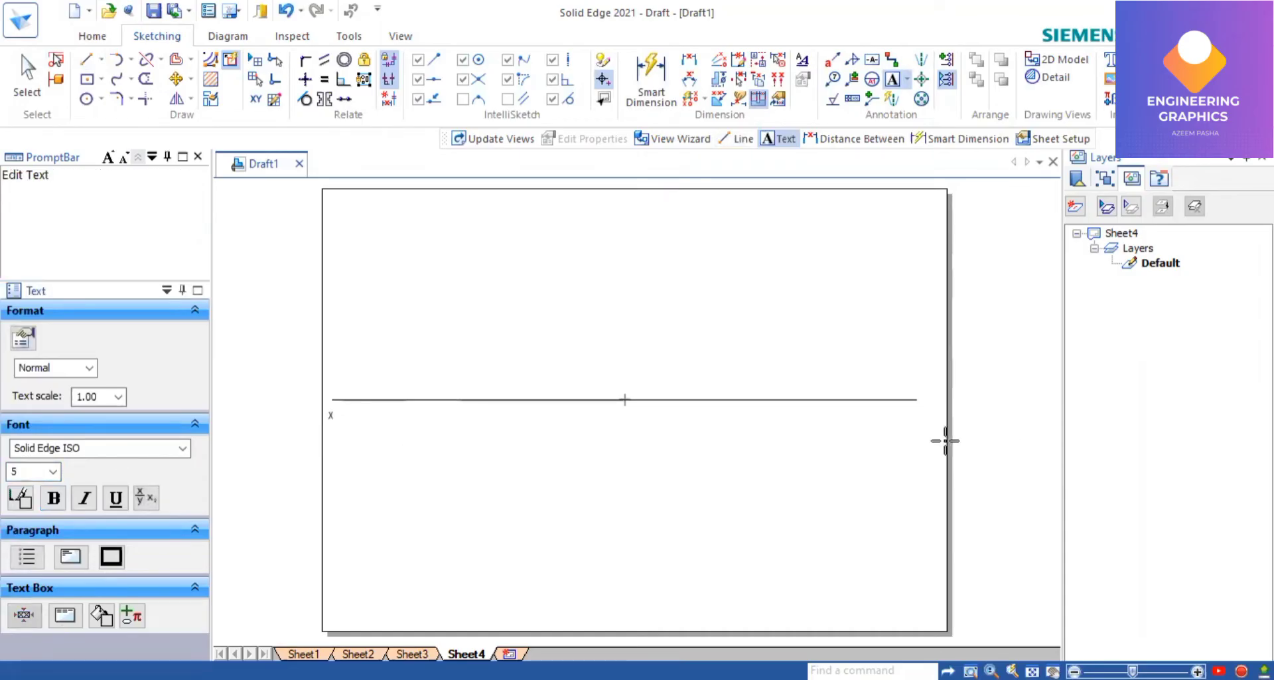
{"action": "left_click", "coordinate": [913, 406]}
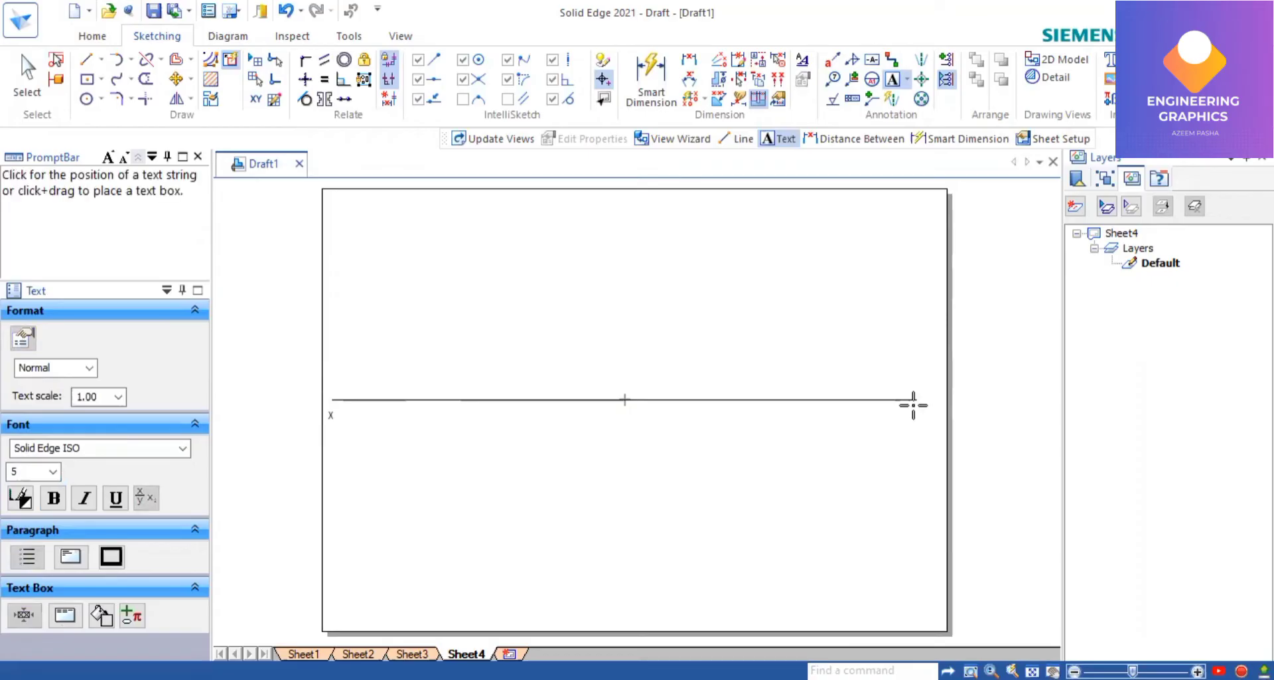
{"action": "type", "text": "y"}
{"action": "key", "text": "Escape"}
Add a V0 label above and an hp label below the line's left end.
{"action": "left_click", "coordinate": [346, 373]}
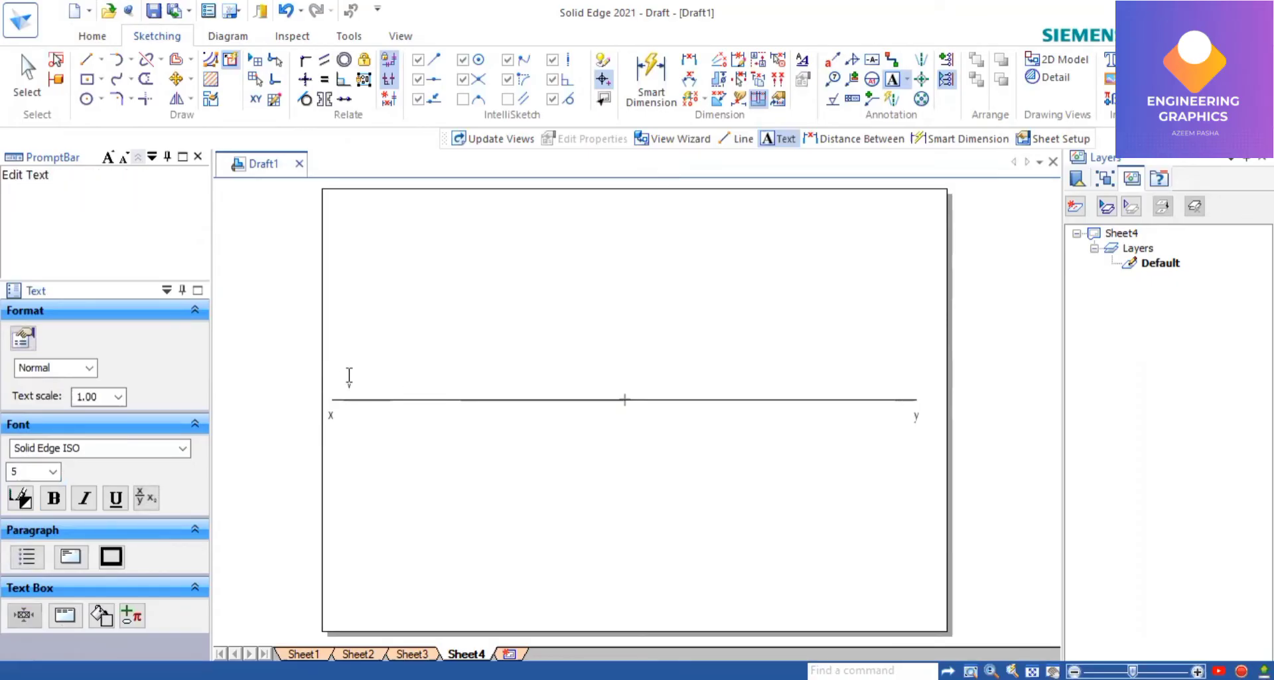
{"action": "type", "text": "V0"}
{"action": "key", "text": "Escape"}
{"action": "left_click", "coordinate": [343, 415]}
{"action": "type", "text": "hp"}
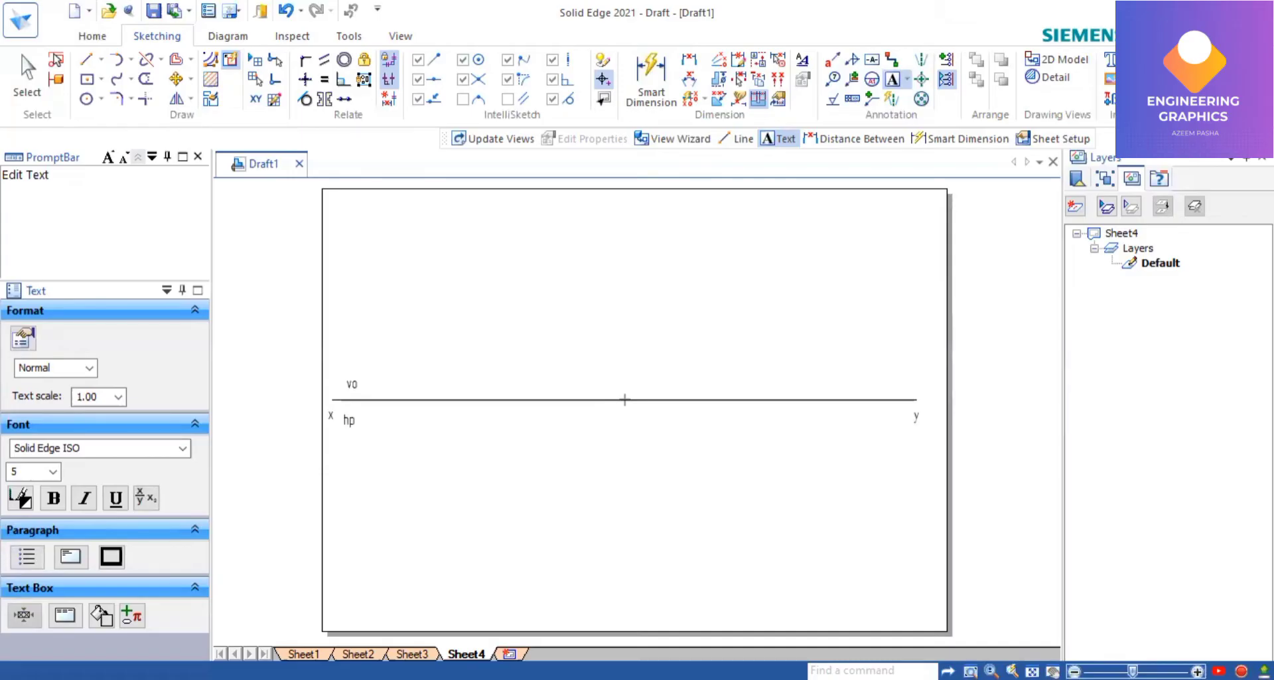
{"action": "key", "text": "alt+Tab"}
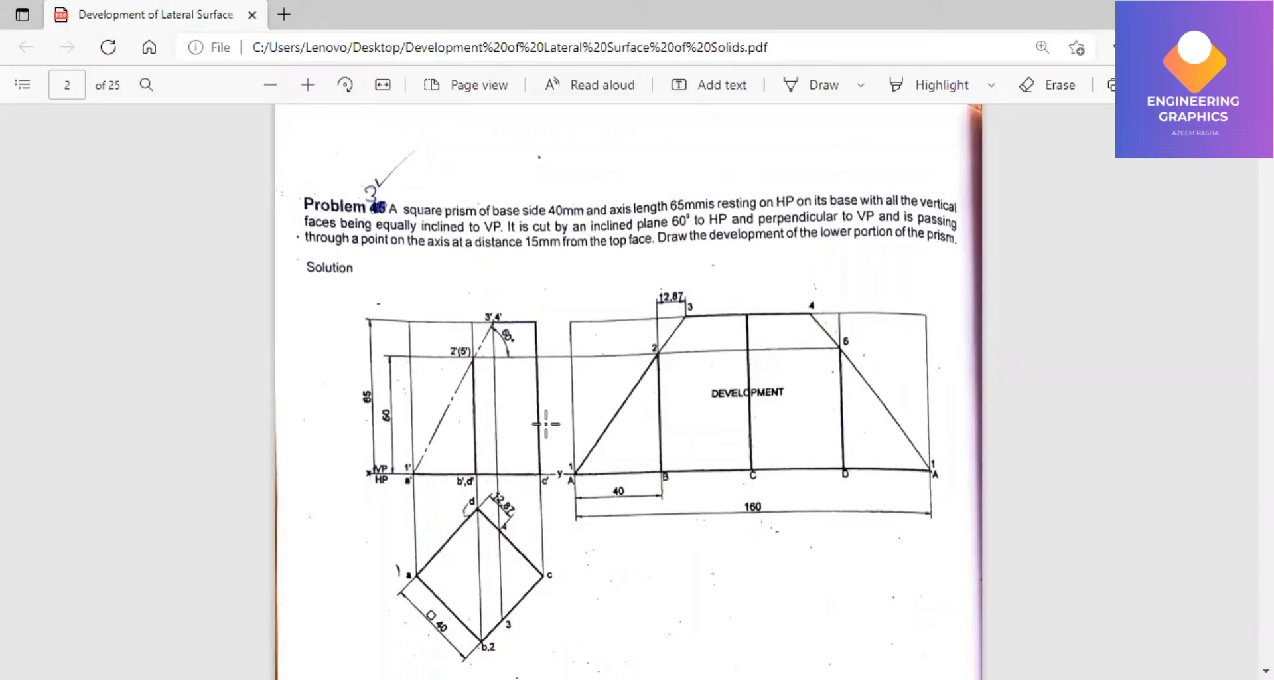
{"action": "key", "text": "alt+Tab"}
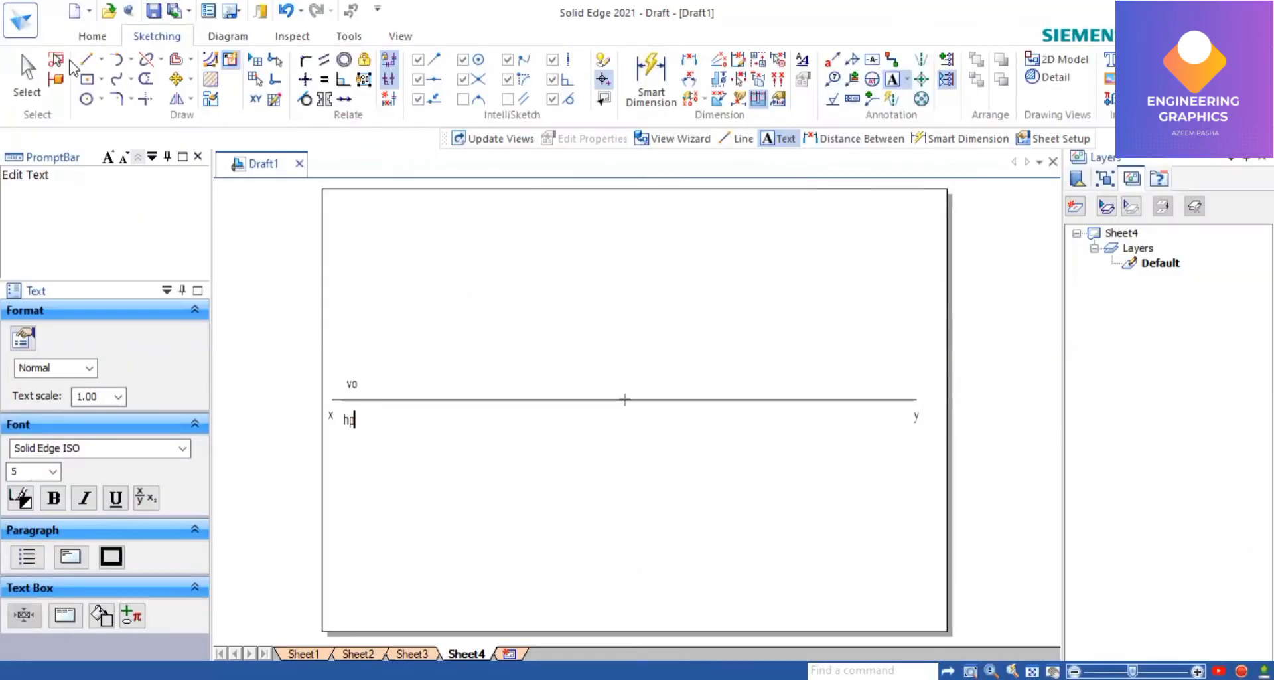
Place a centre-drawn 40 × 40 rectangle at a 45° angle below the line's left part.
{"action": "left_click", "coordinate": [87, 80]}
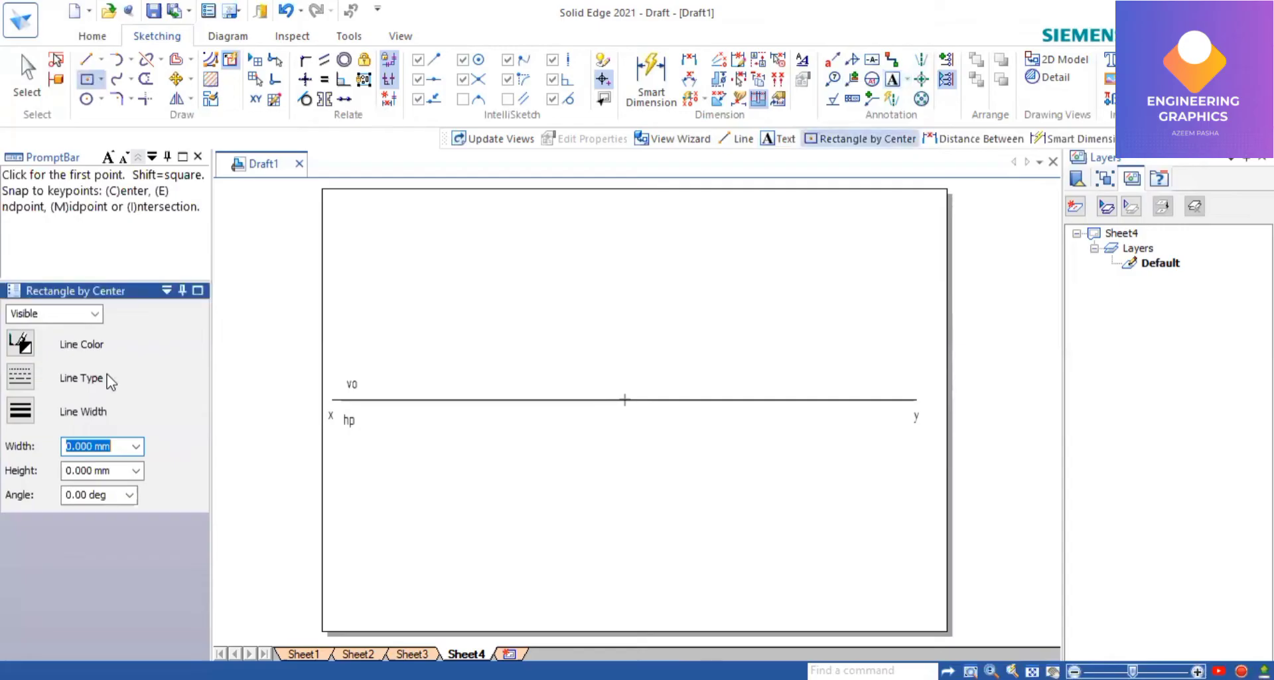
{"action": "type", "text": "40"}
{"action": "key", "text": "Tab"}
{"action": "type", "text": "40"}
{"action": "key", "text": "Tab"}
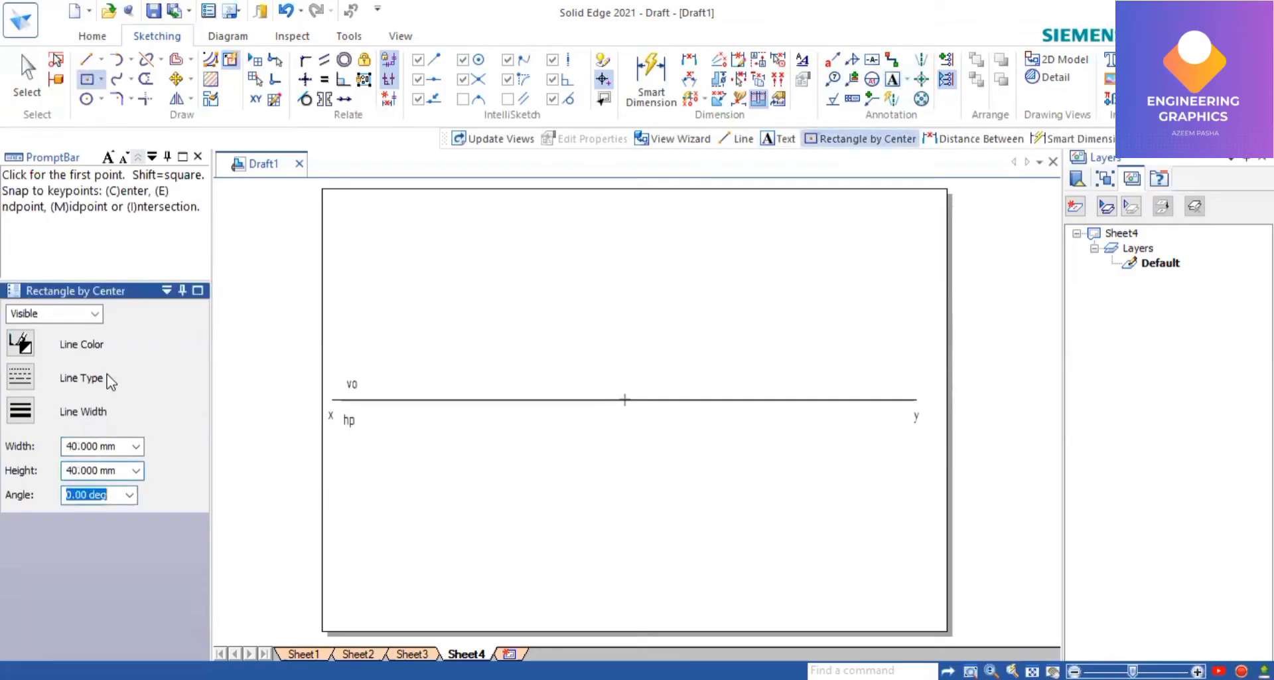
{"action": "type", "text": "45"}
{"action": "key", "text": "Tab"}
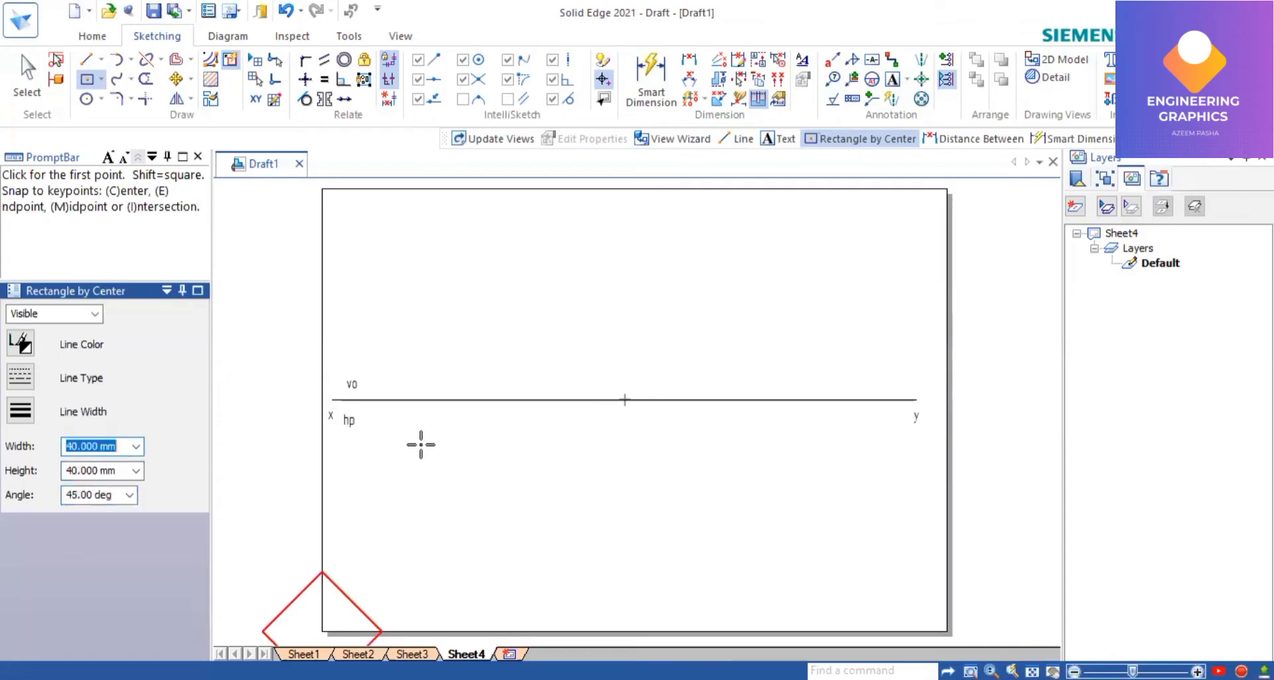
{"action": "left_click", "coordinate": [430, 494]}
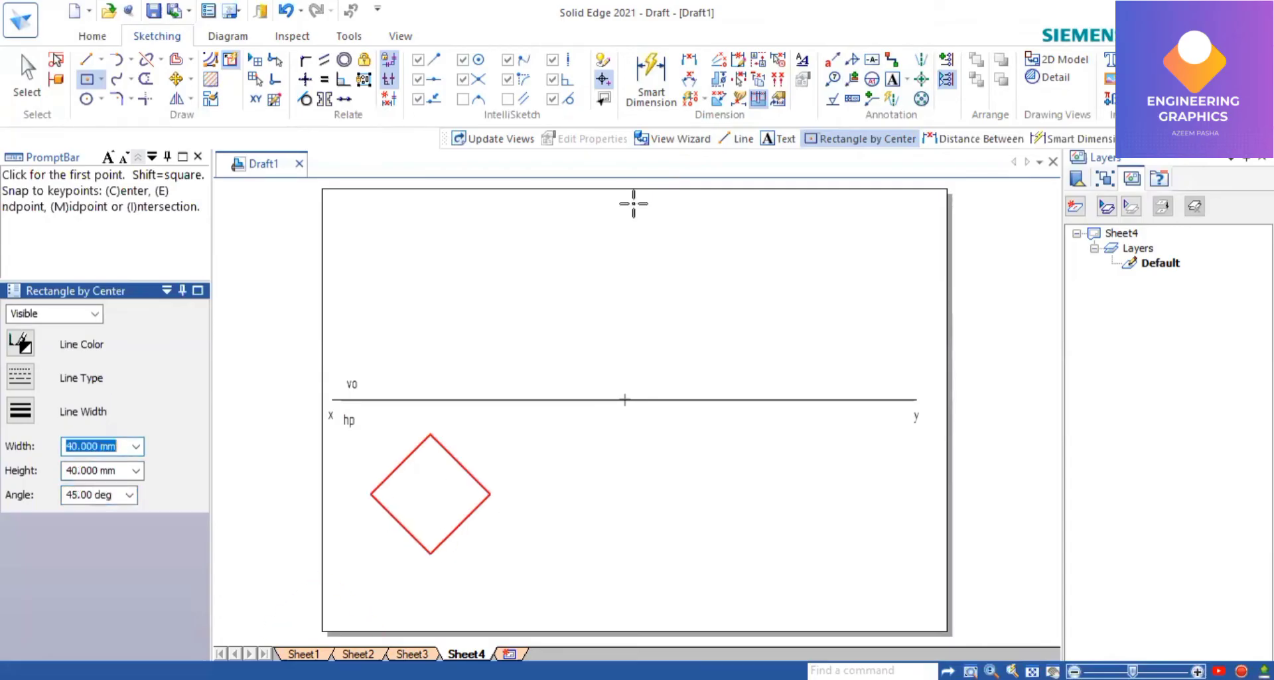
{"action": "left_click", "coordinate": [651, 83]}
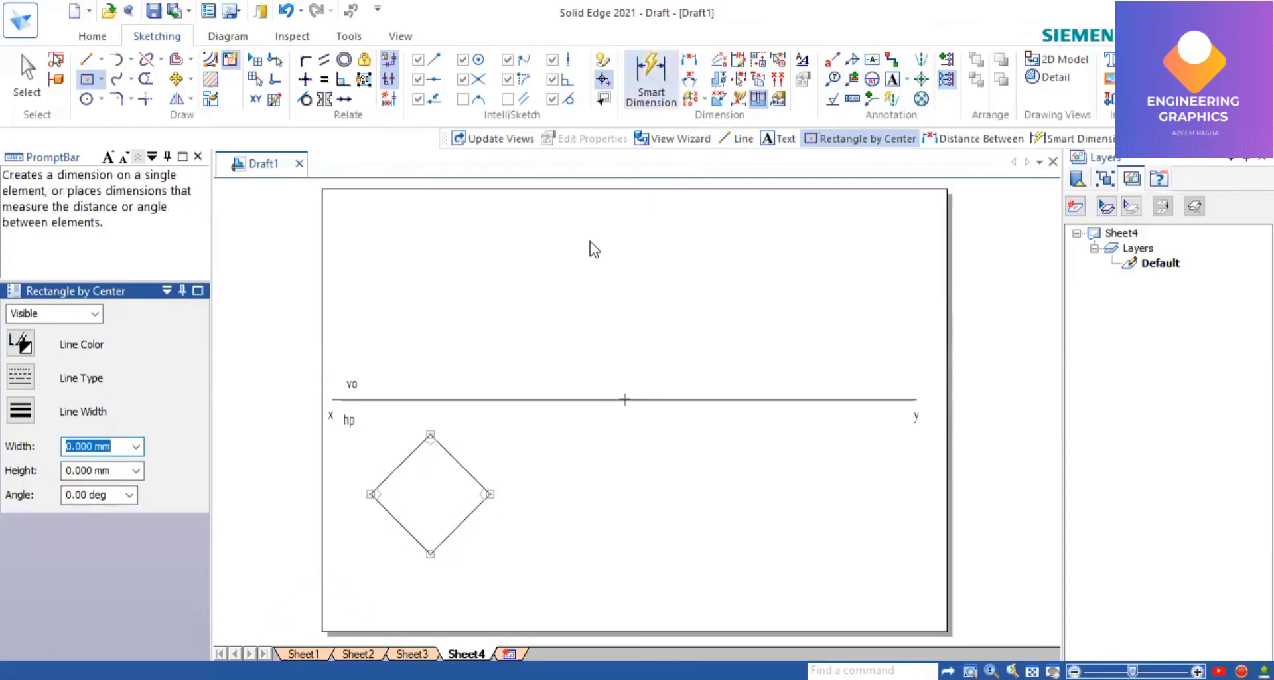
Add a 40 mm dimension to the tilted square's lower-left edge, dismissing the auto-scale notice.
{"action": "left_click", "coordinate": [393, 525]}
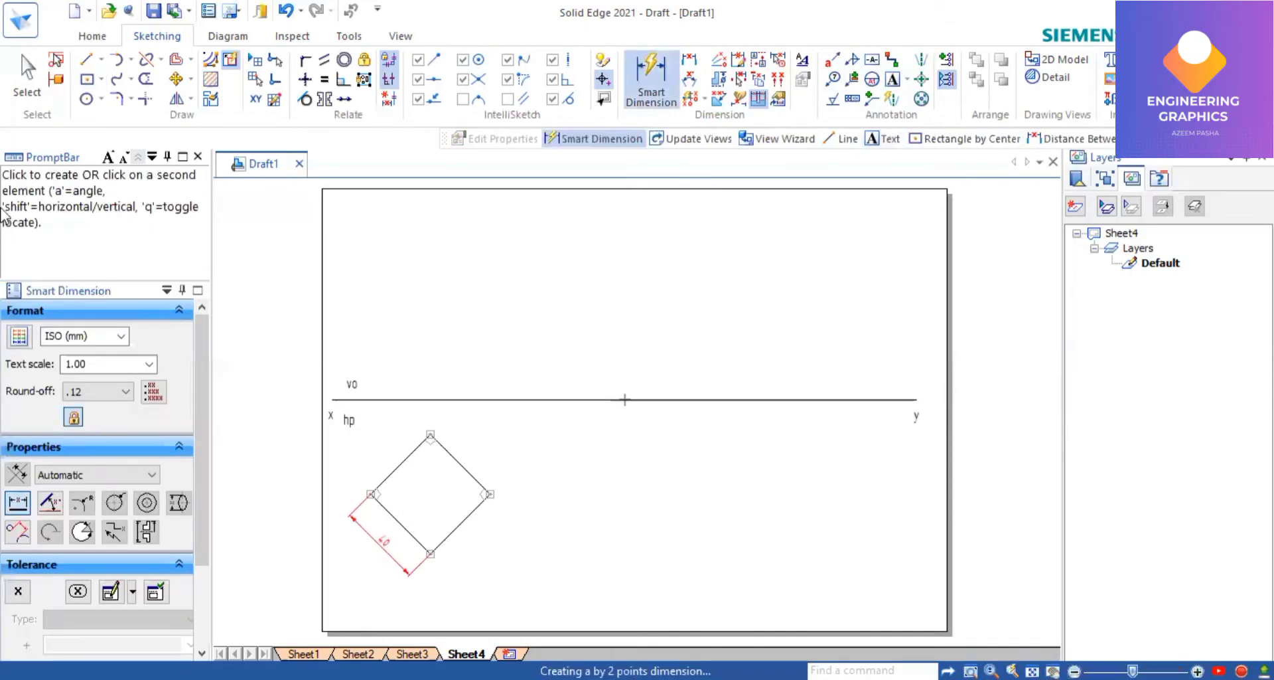
{"action": "left_click", "coordinate": [30, 88]}
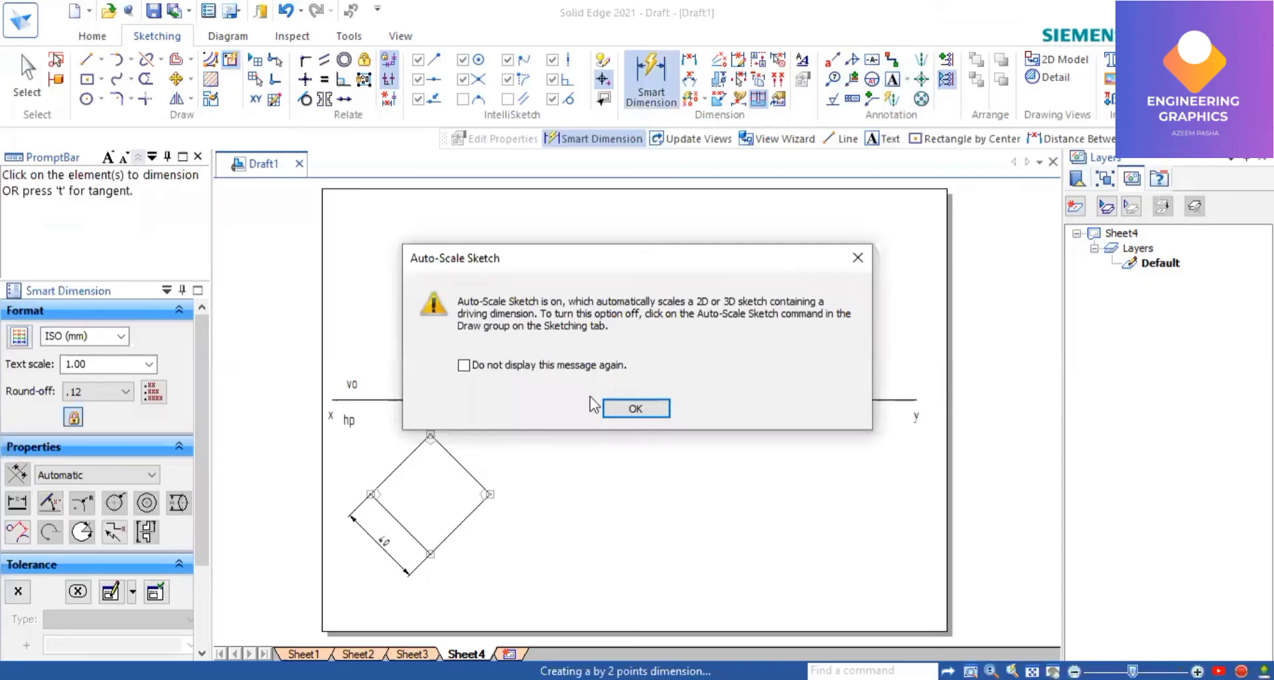
{"action": "left_click", "coordinate": [639, 411]}
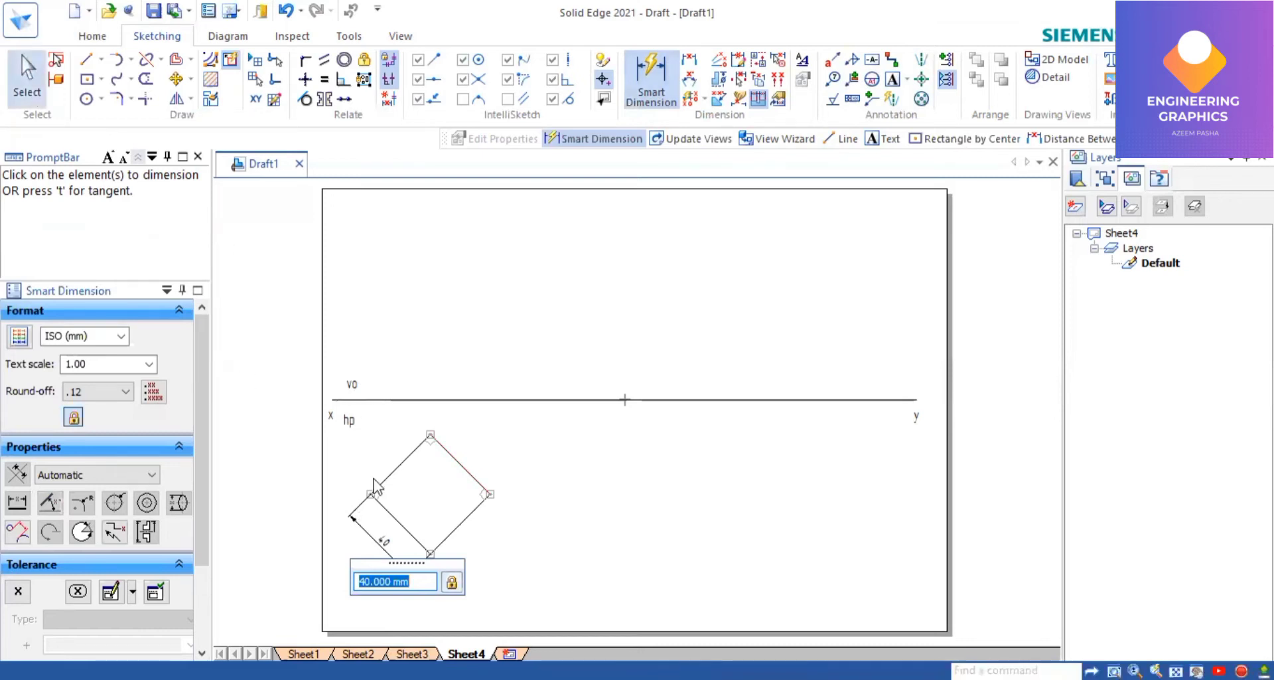
{"action": "key", "text": "Escape"}
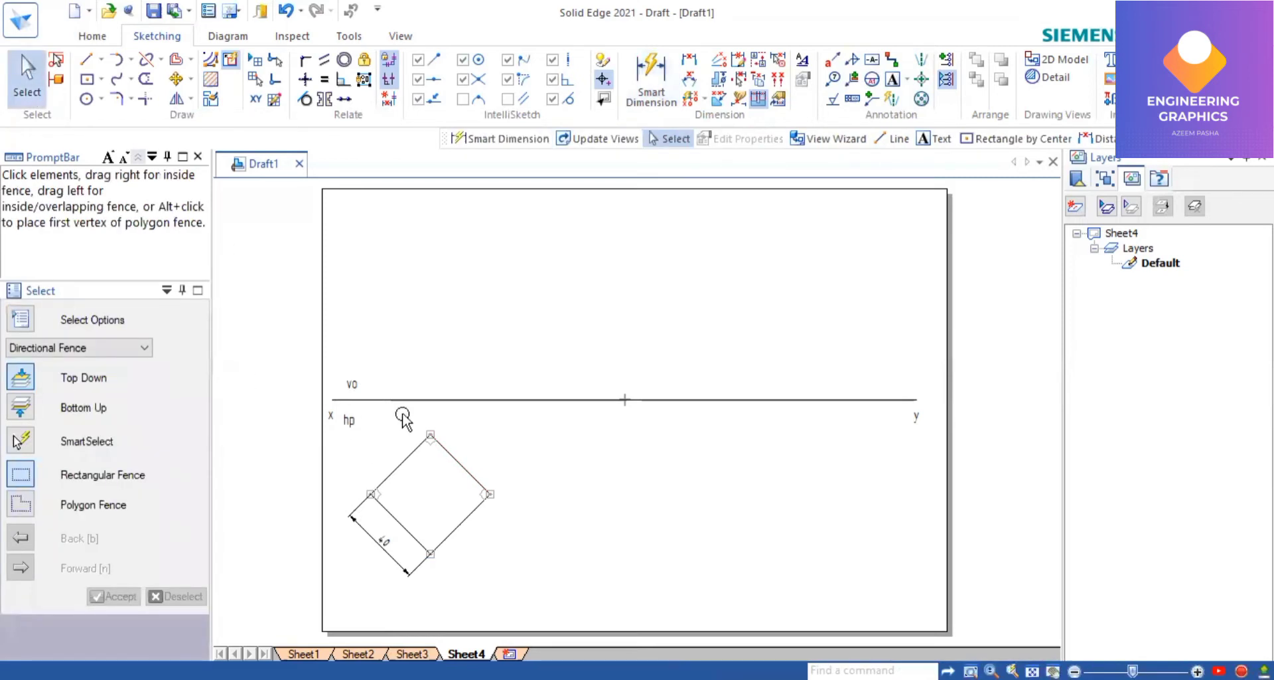
Fence-select the whole square and apply a heavier line width to its edges.
{"action": "left_click_drag", "start_coordinate": [336, 575], "coordinate": [563, 416]}
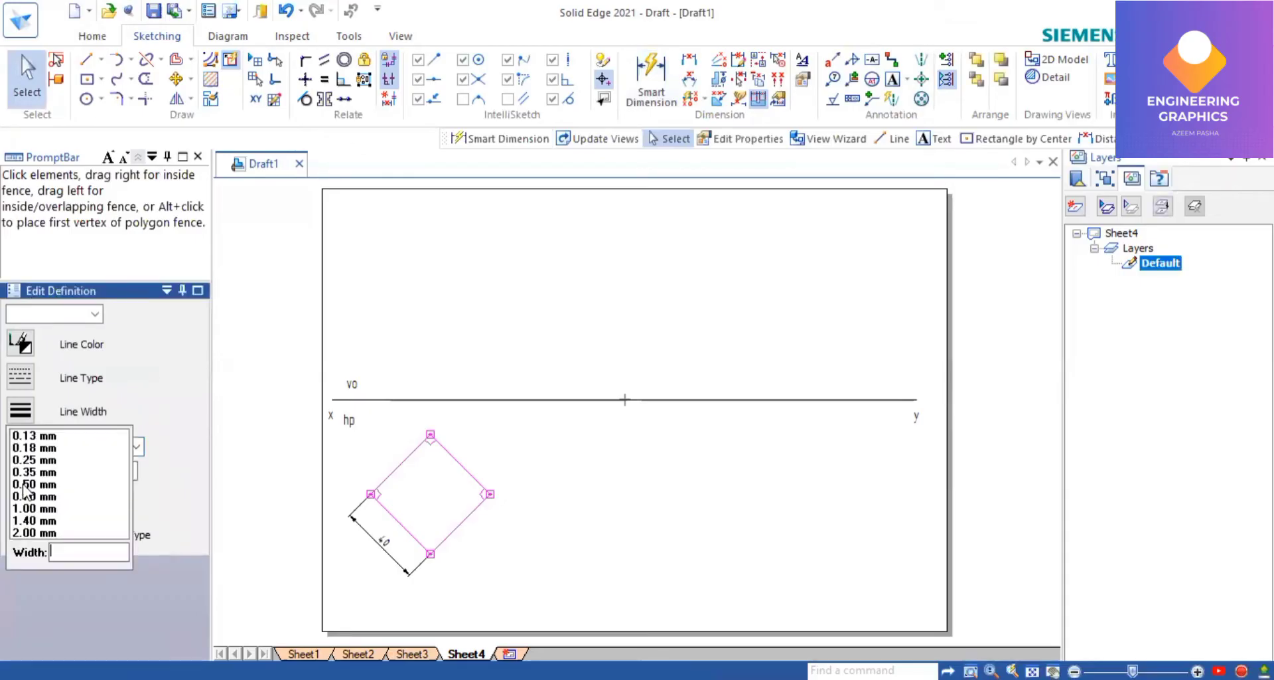
{"action": "left_click", "coordinate": [20, 410]}
{"action": "left_click", "coordinate": [694, 542]}
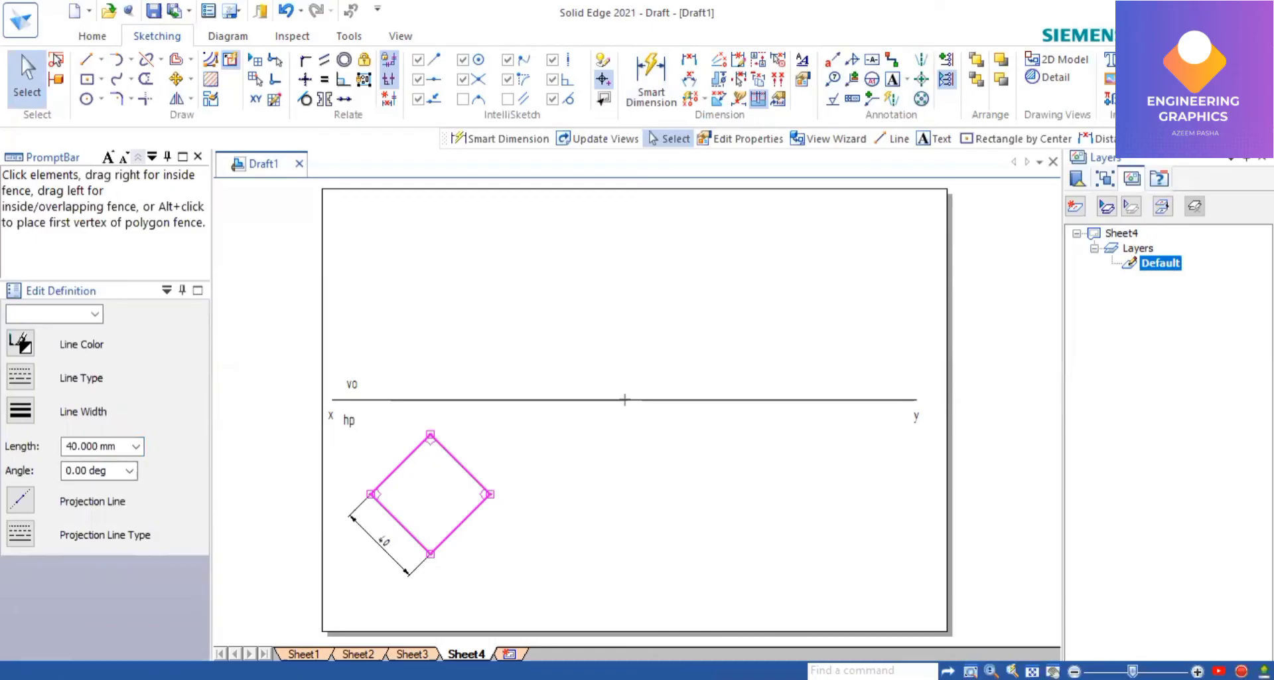
{"action": "key", "text": "alt+Tab"}
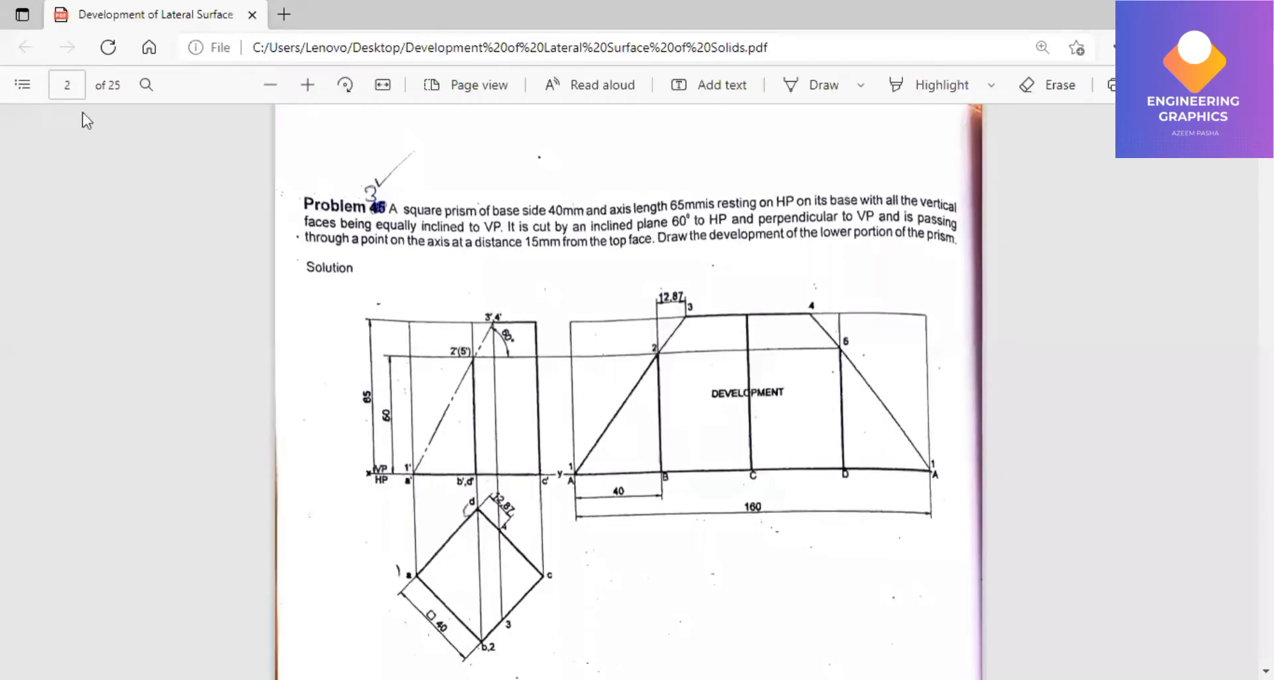
{"action": "key", "text": "alt+Tab"}
Start a line at the square's left corner, heading up toward the XY line.
{"action": "key", "text": "l"}
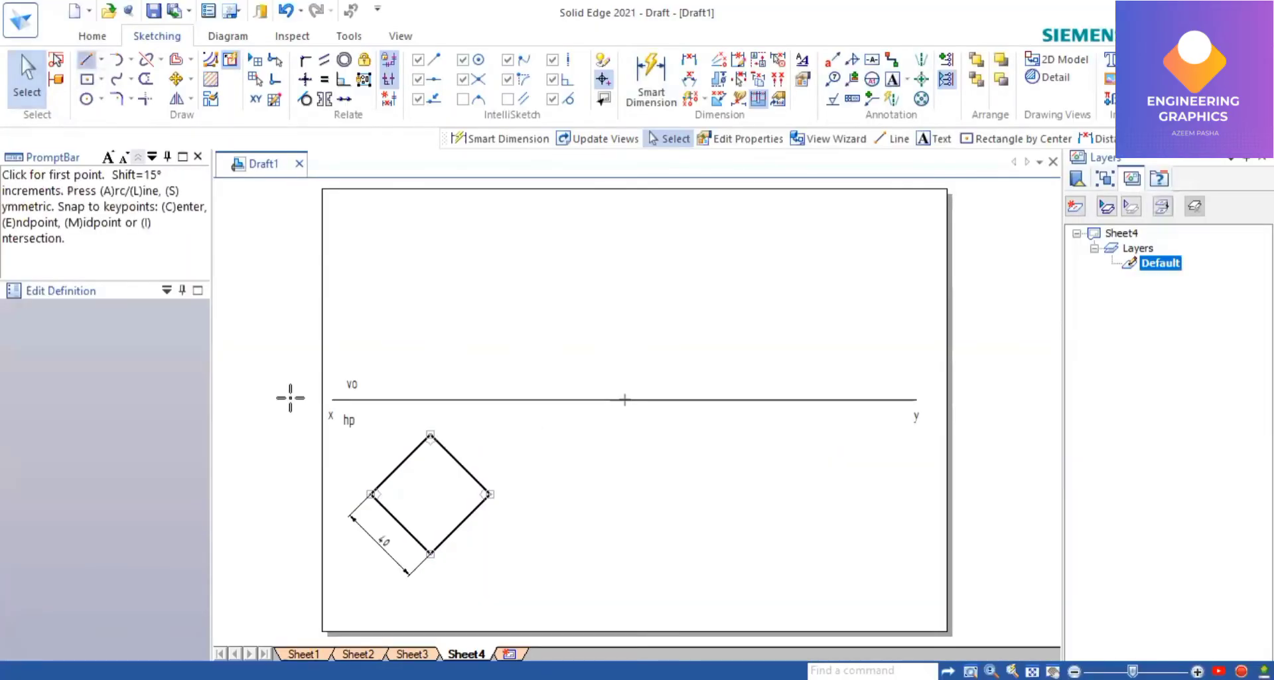
{"action": "key", "text": "Tab"}
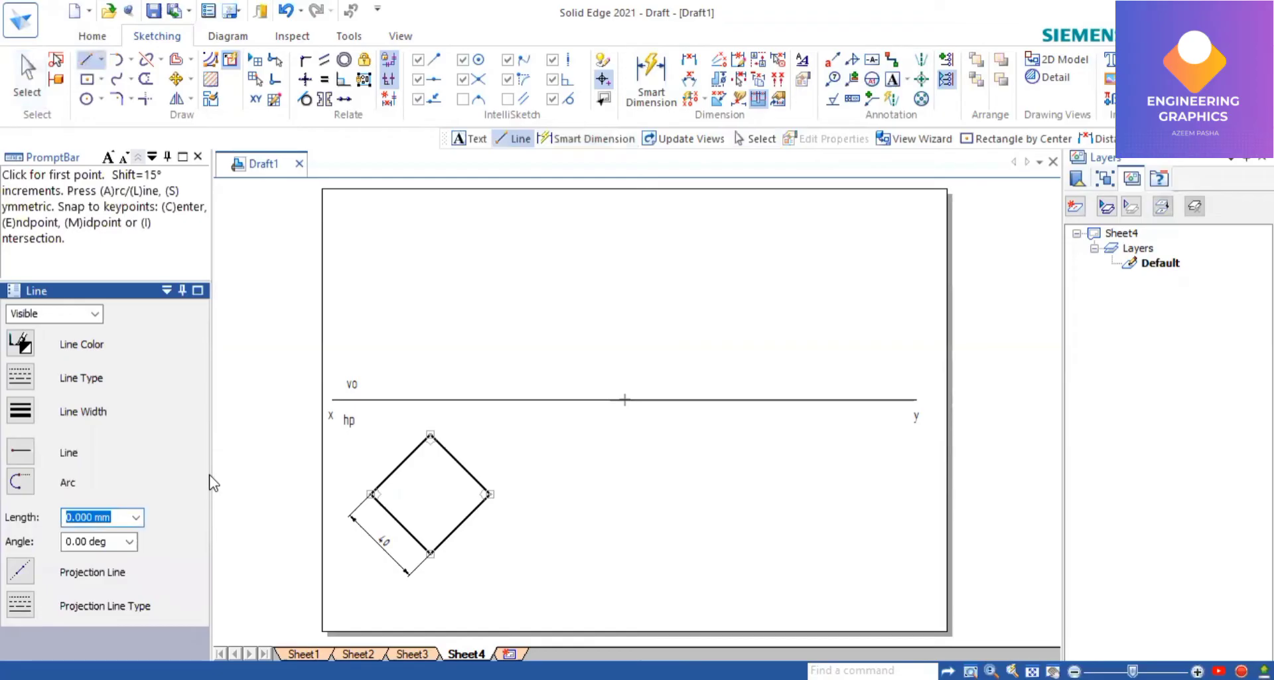
{"action": "left_click", "coordinate": [370, 494]}
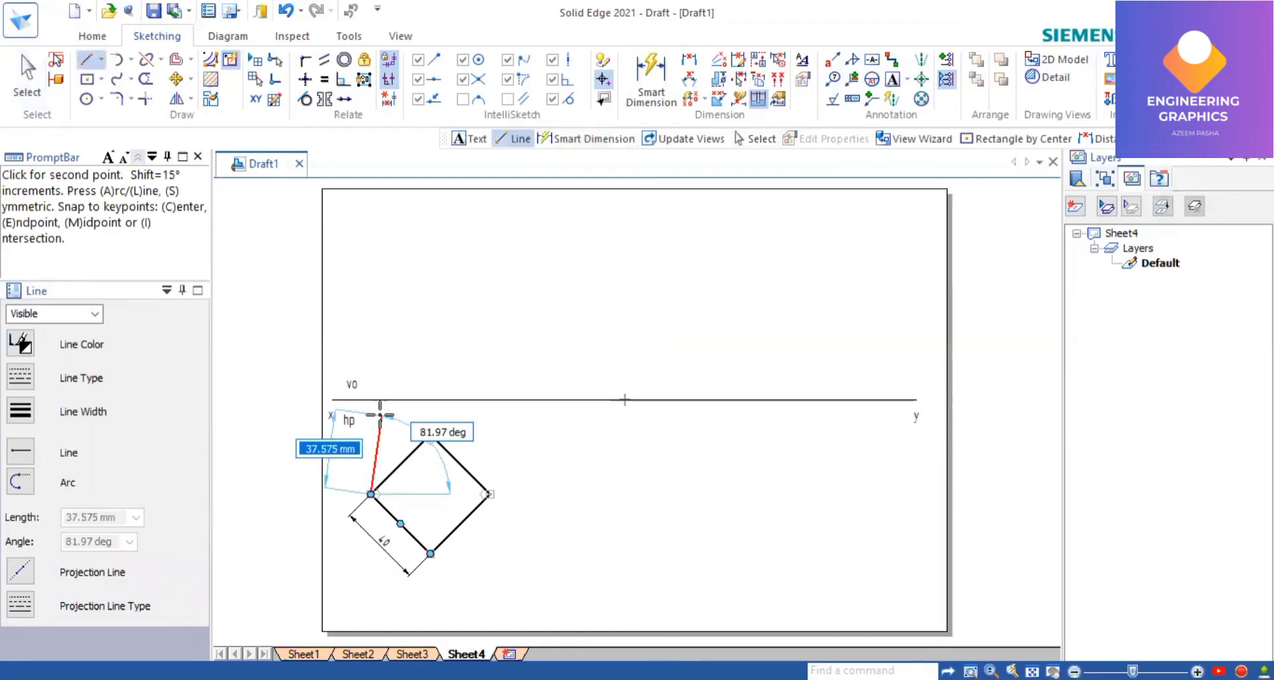
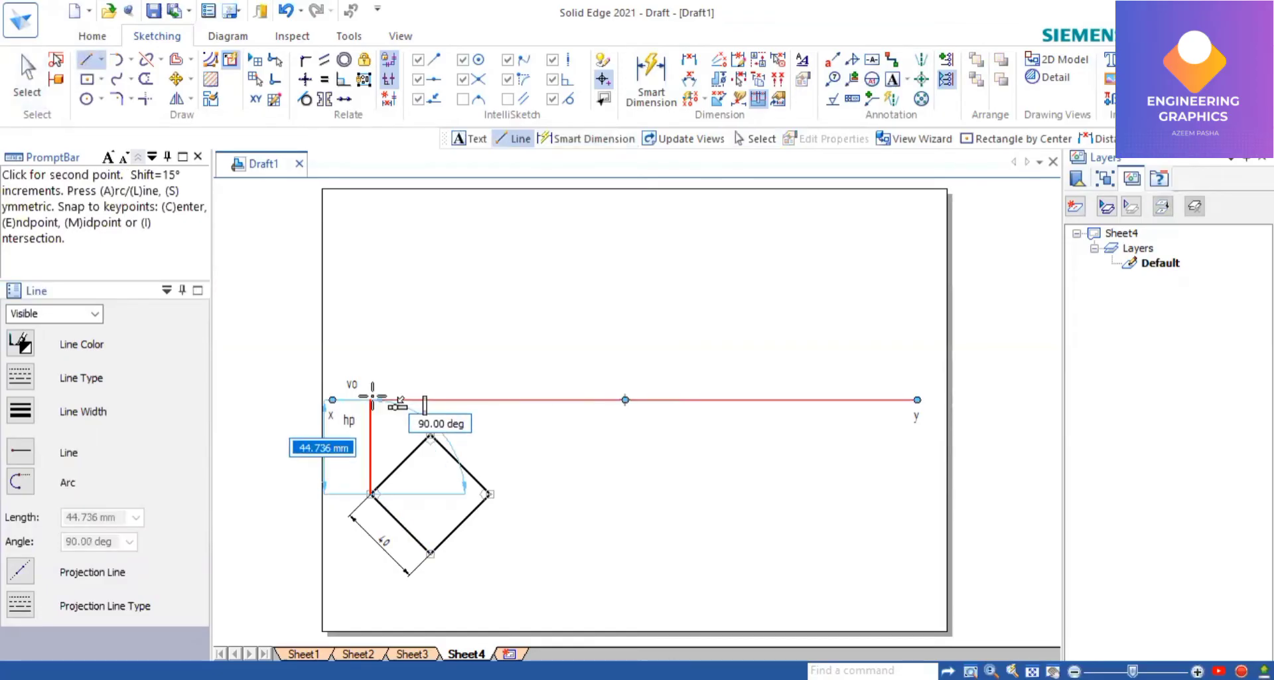
Complete the left, right and bottom corner projectors up to the XY line.
{"action": "left_click", "coordinate": [372, 397]}
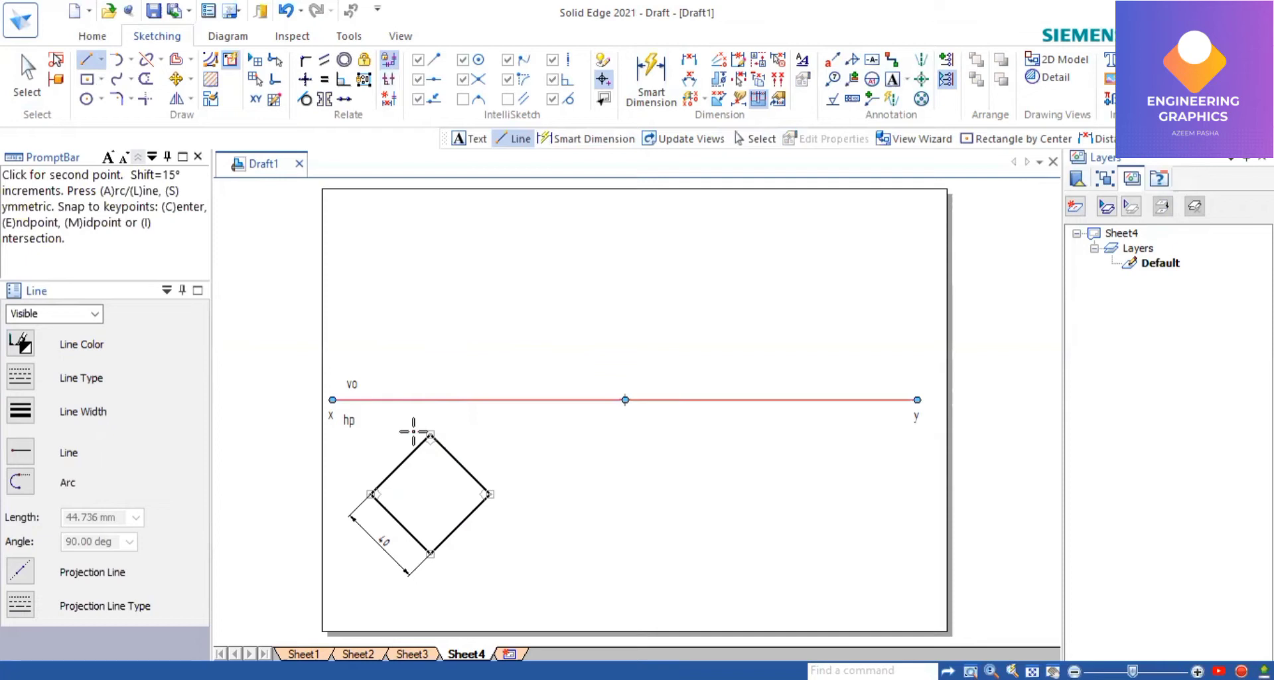
{"action": "left_click", "coordinate": [490, 493]}
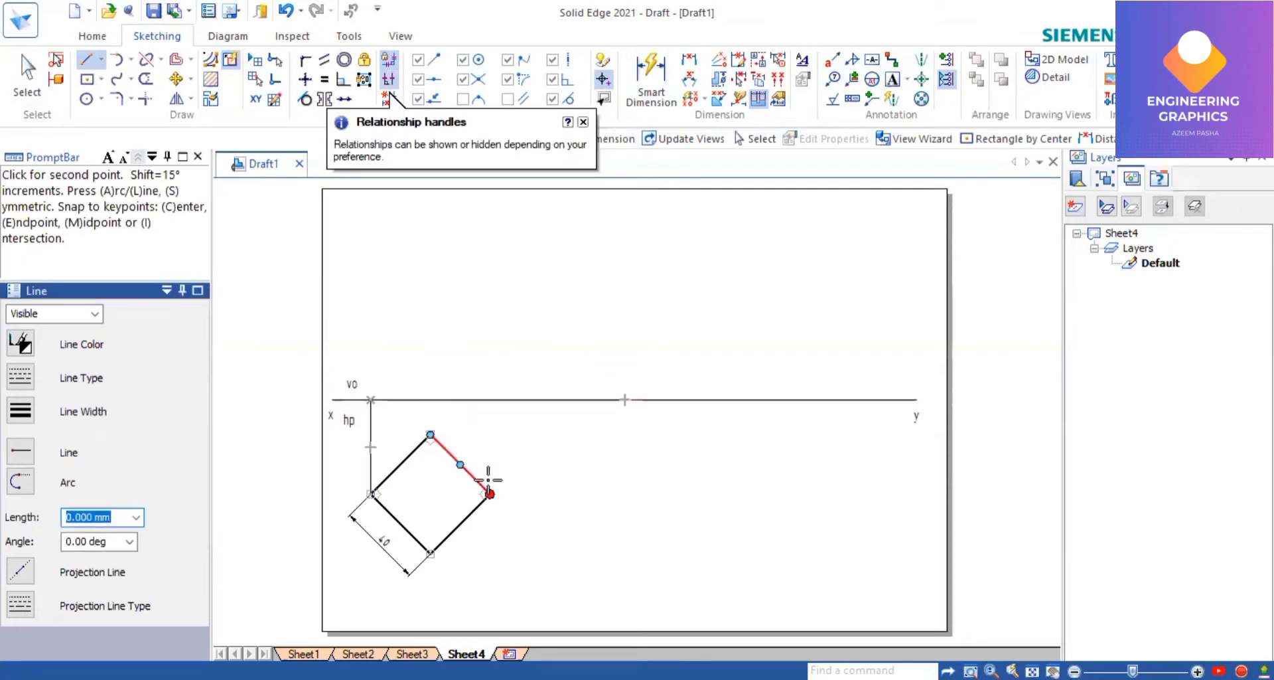
{"action": "left_click", "coordinate": [489, 399]}
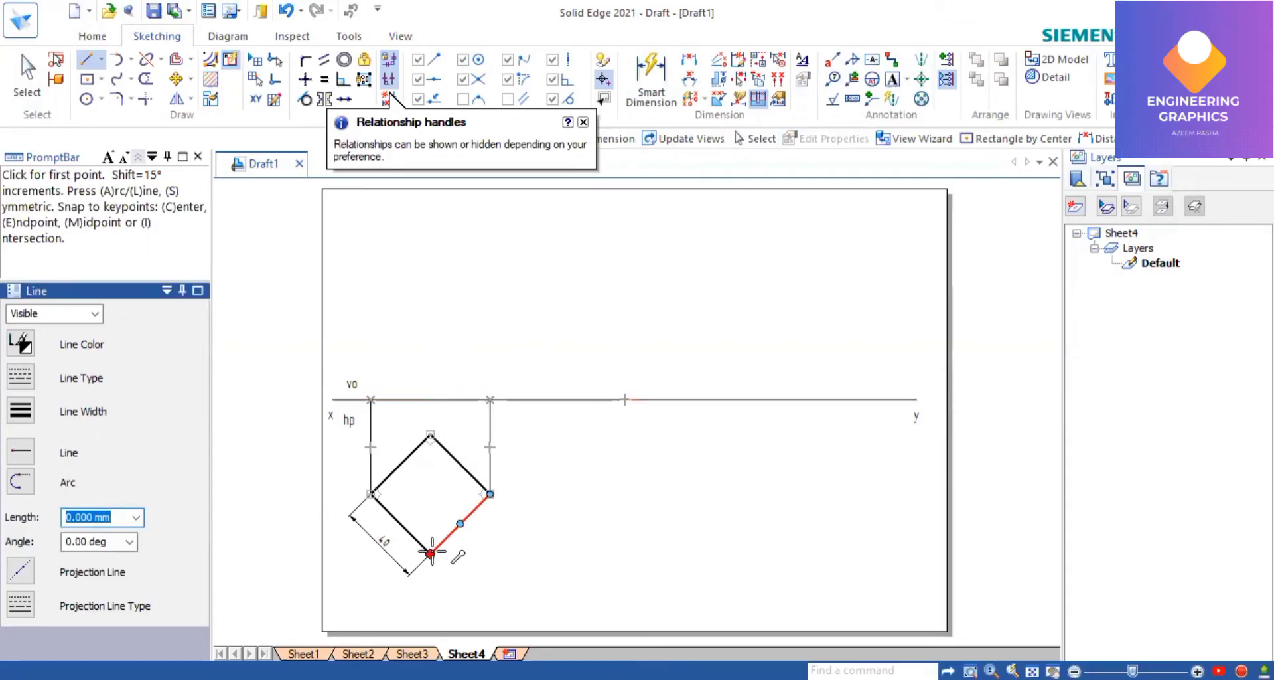
{"action": "left_click", "coordinate": [430, 553]}
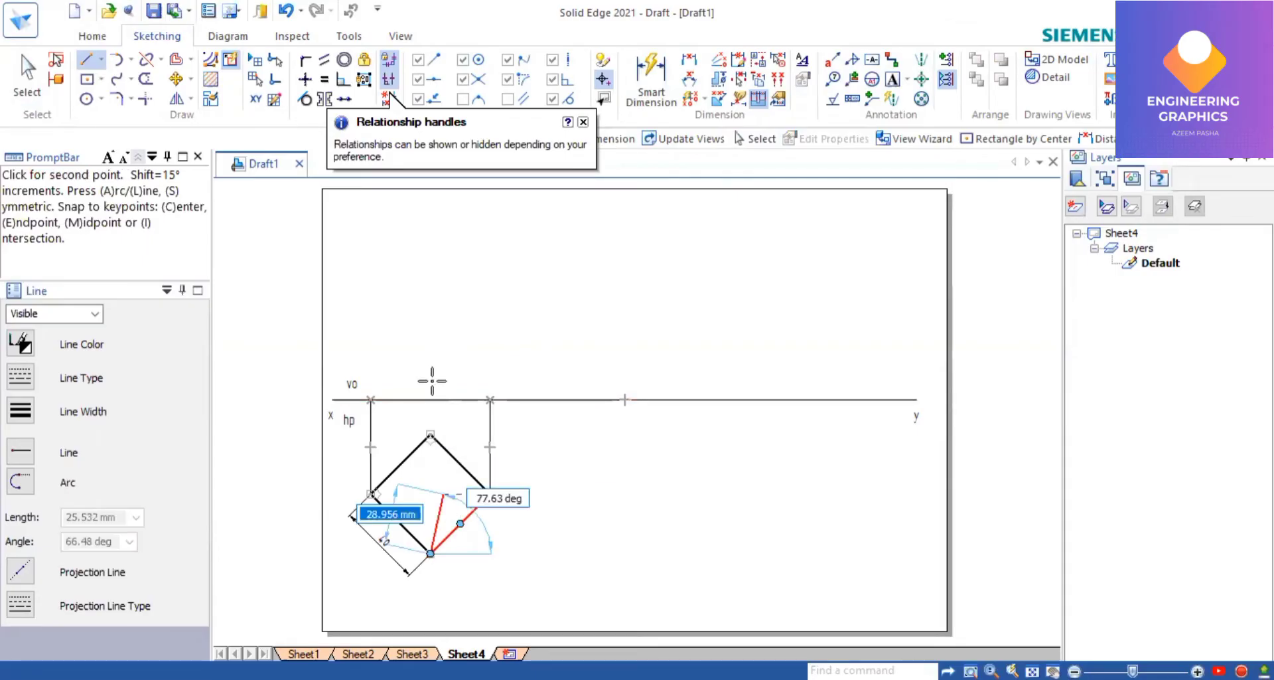
{"action": "left_click", "coordinate": [433, 400]}
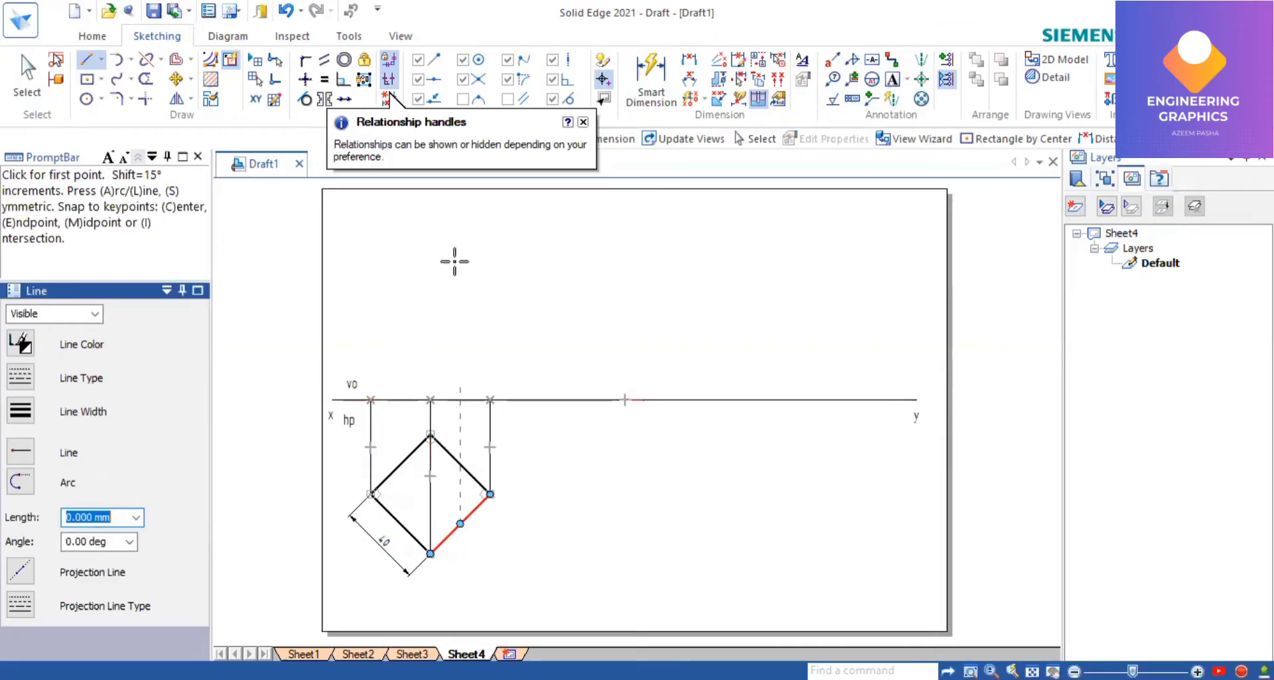
{"action": "left_click", "coordinate": [30, 413]}
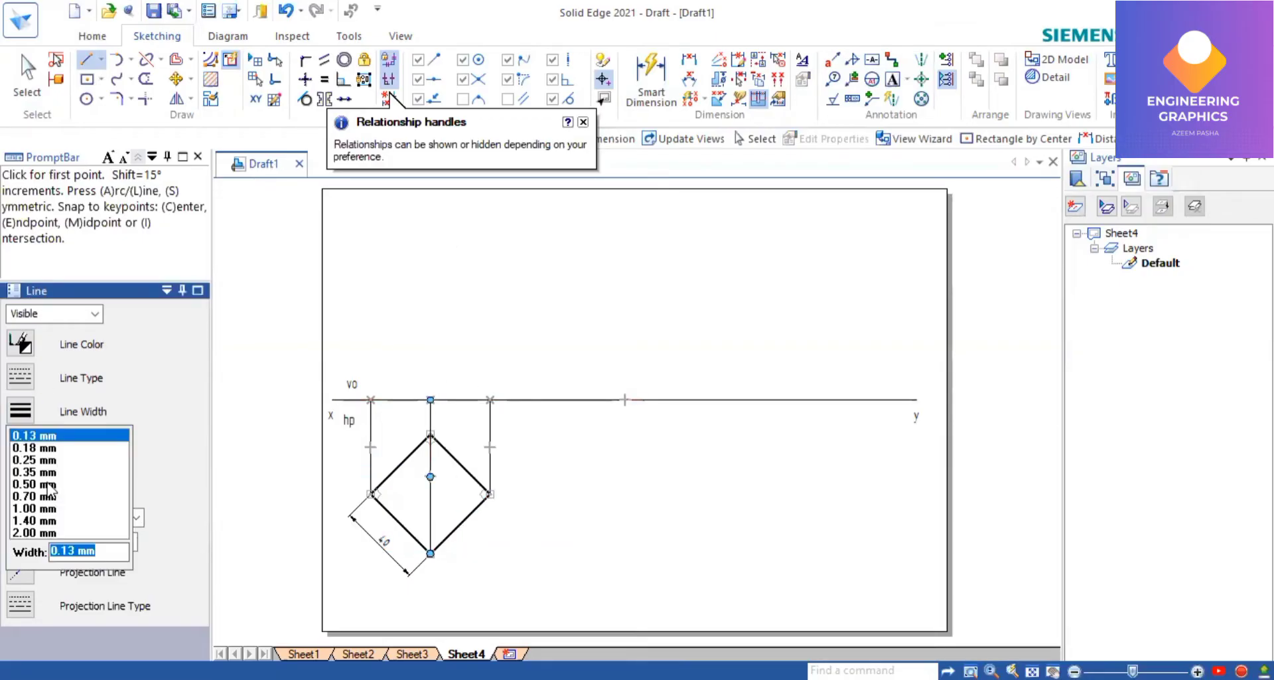
{"action": "left_click", "coordinate": [430, 398]}
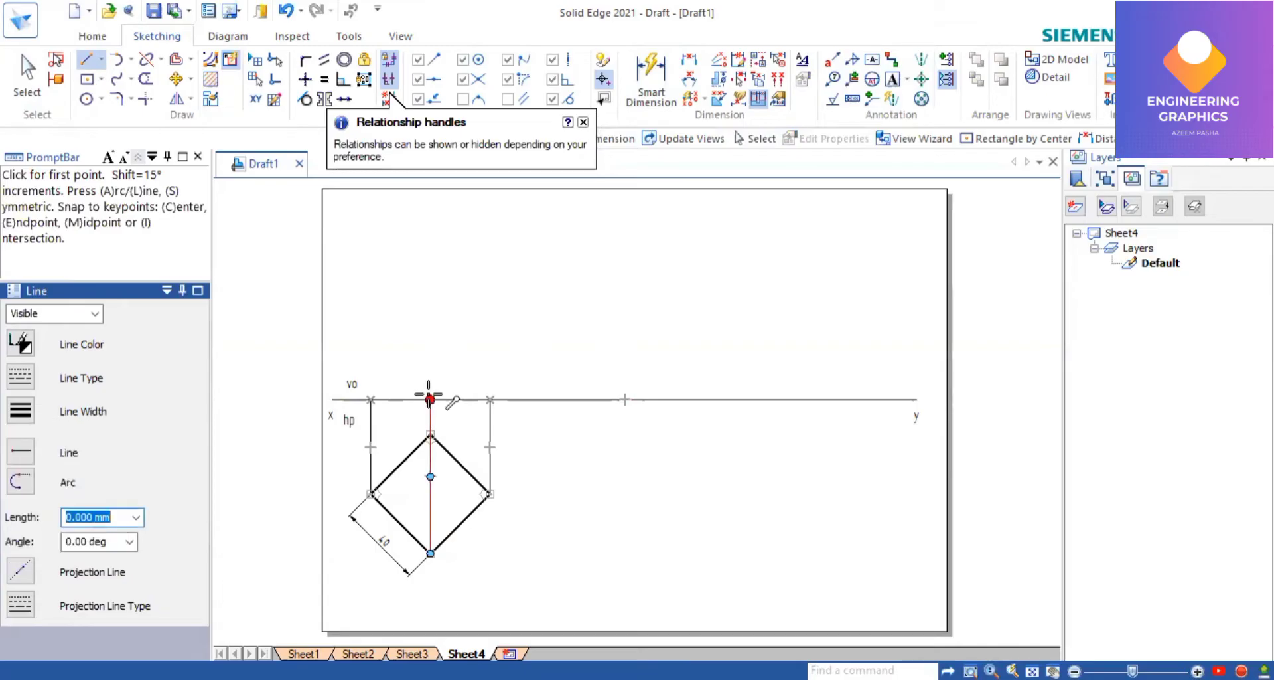
Draw a 65 mm vertical edge up from the XY line at the central projector.
{"action": "left_click", "coordinate": [430, 399]}
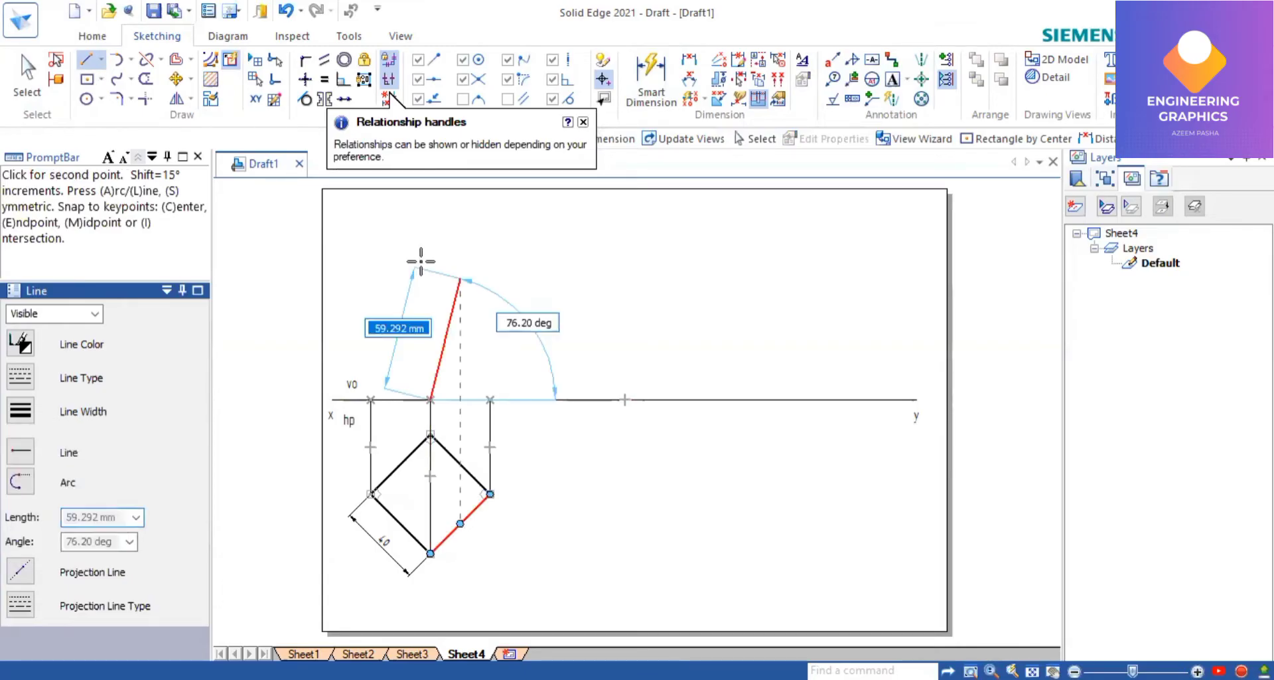
{"action": "type", "text": "6"}
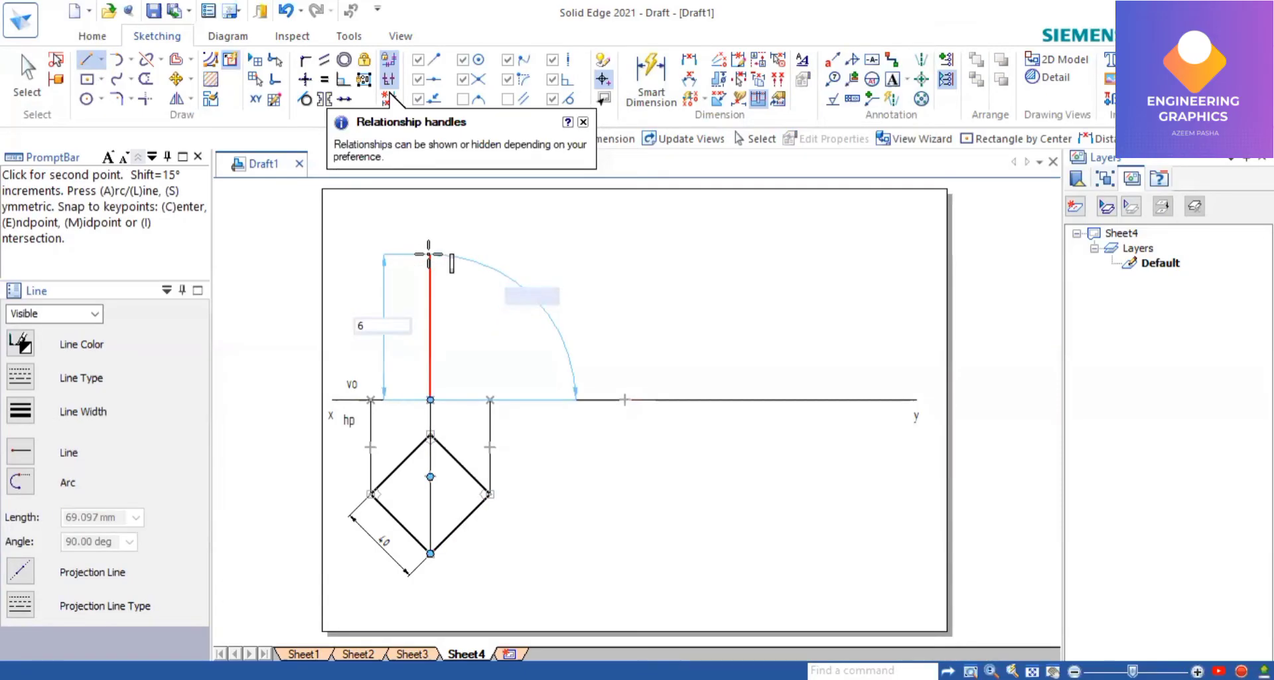
{"action": "type", "text": "5"}
{"action": "key", "text": "Return"}
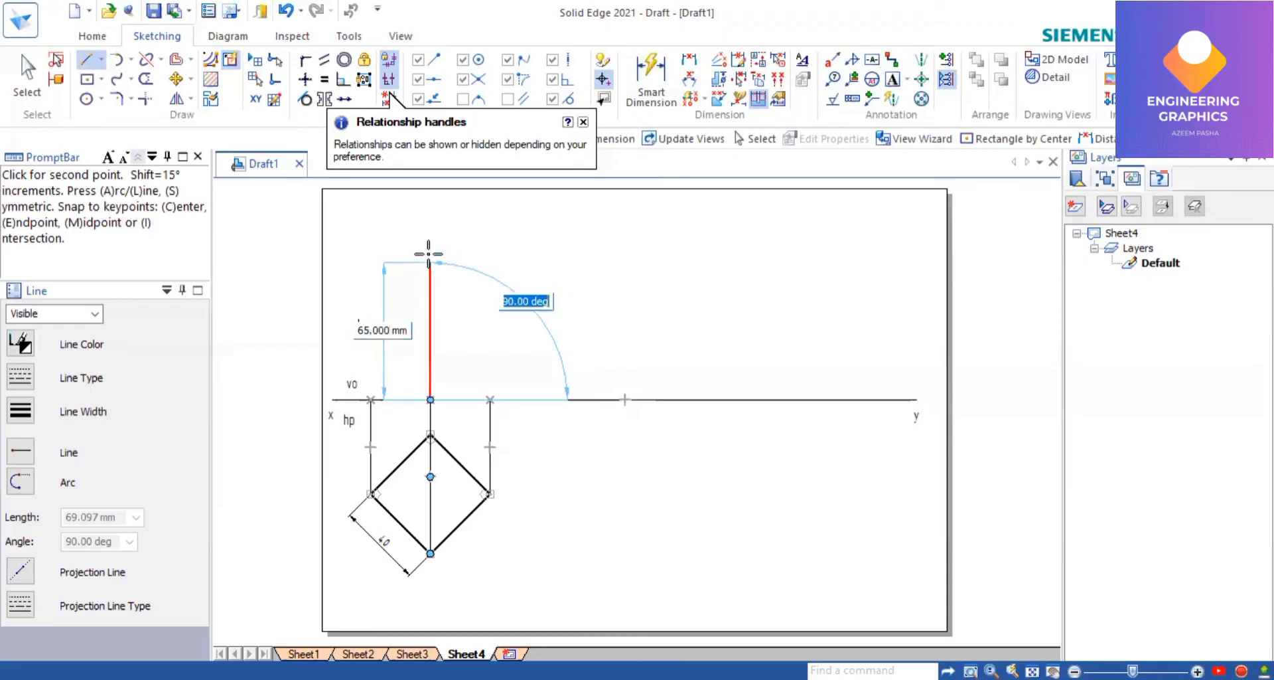
{"action": "left_click", "coordinate": [508, 391]}
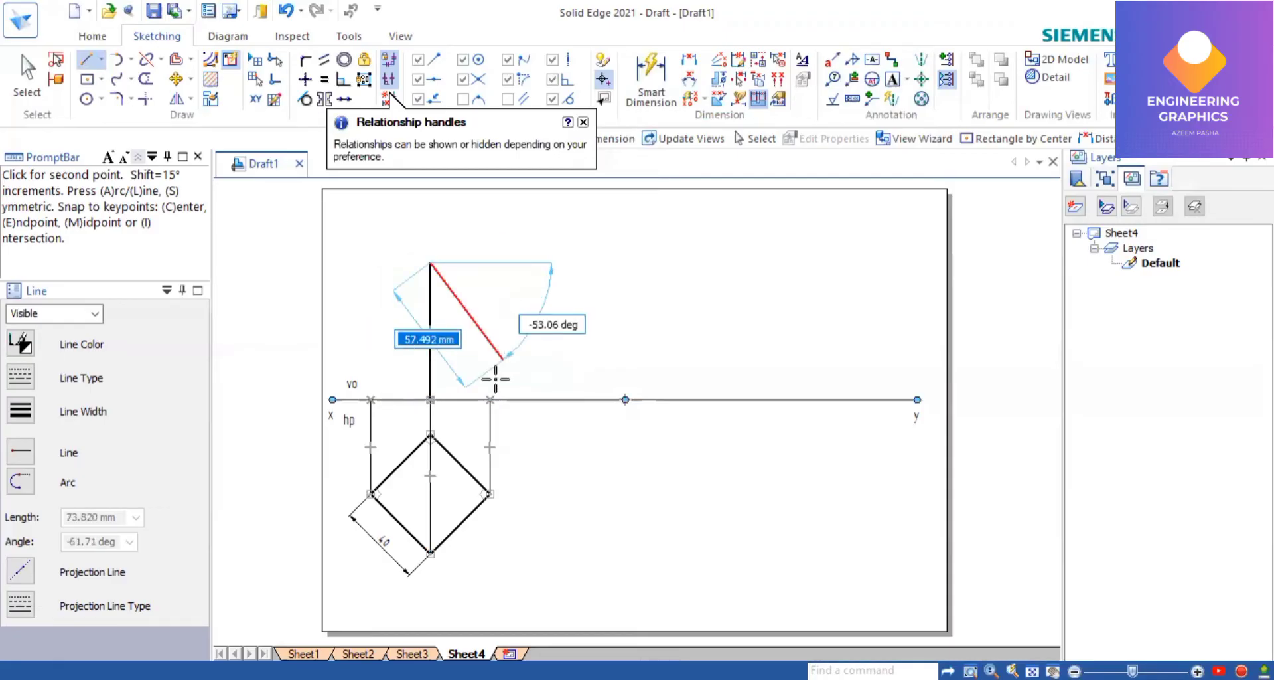
{"action": "right_click", "coordinate": [494, 358]}
Close the front-view rectangle with the right, top, left and base edges along the projectors.
{"action": "left_click", "coordinate": [430, 399]}
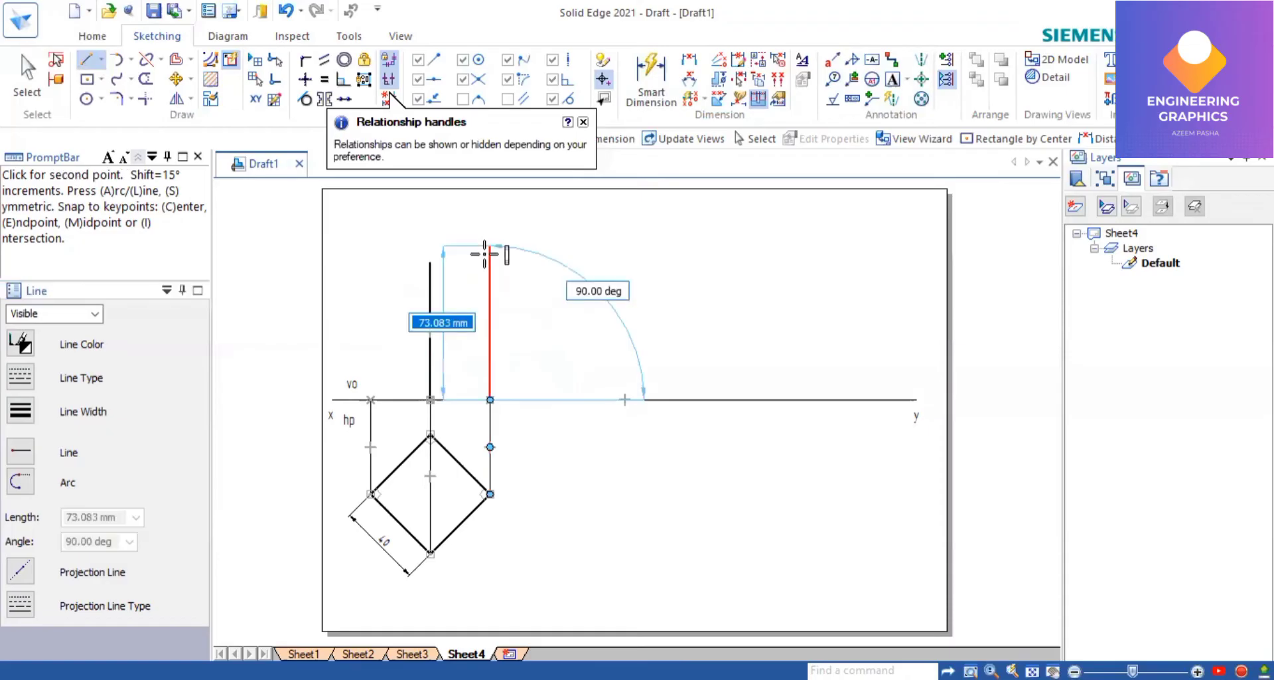
{"action": "left_click", "coordinate": [430, 263]}
{"action": "left_click", "coordinate": [385, 277]}
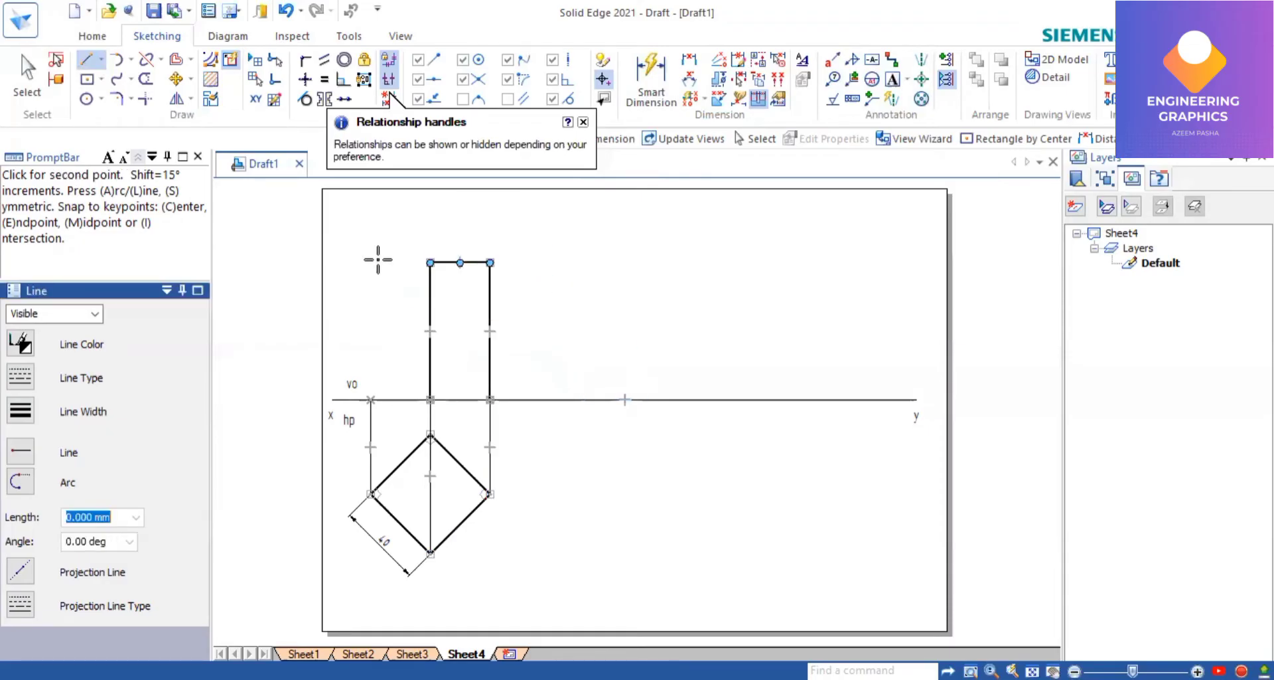
{"action": "left_click", "coordinate": [371, 398]}
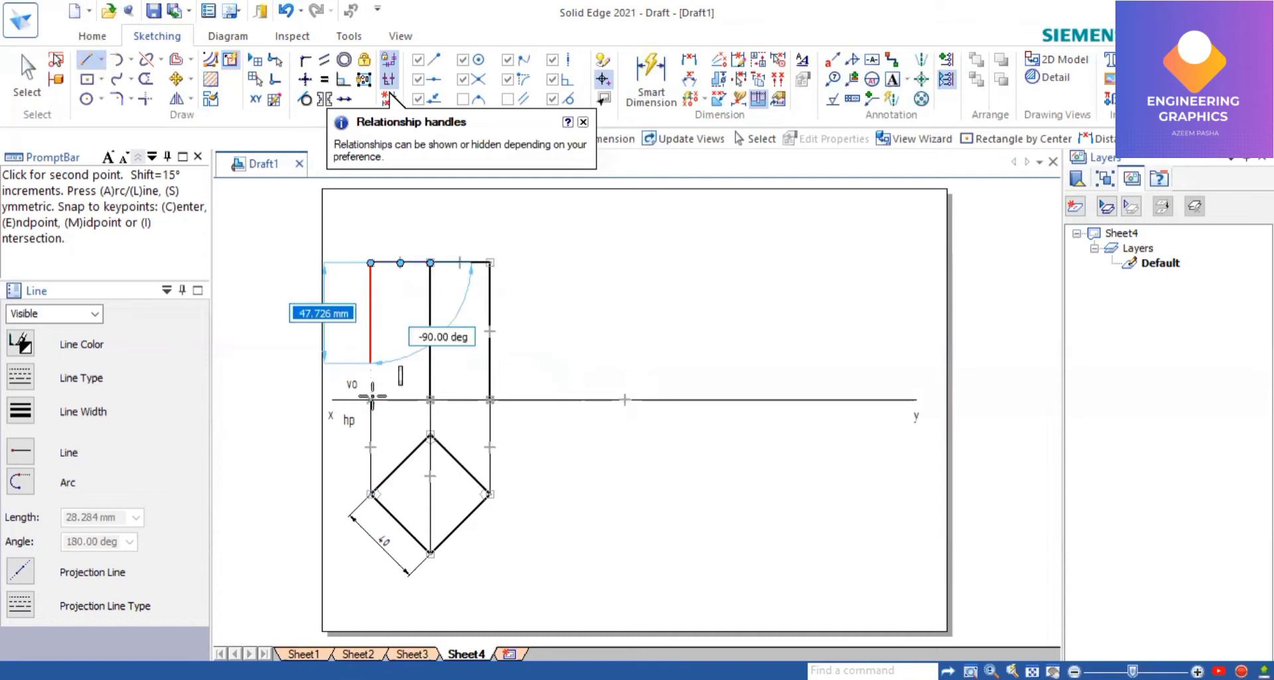
{"action": "left_click", "coordinate": [370, 399]}
{"action": "left_click", "coordinate": [490, 399]}
{"action": "right_click", "coordinate": [491, 397]}
{"action": "left_click", "coordinate": [659, 100]}
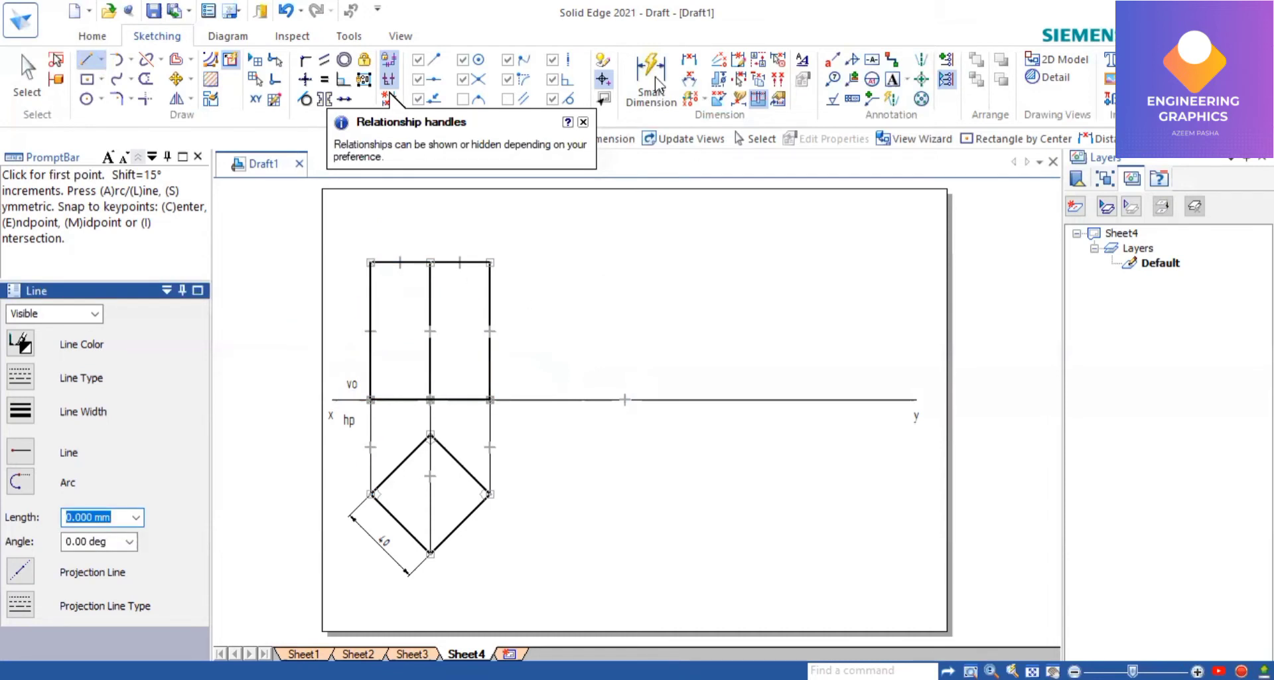
{"action": "left_click", "coordinate": [370, 333]}
Dimension the rectangle's left edge as 65 and place a text label beside the square's left corner.
{"action": "left_click", "coordinate": [339, 332]}
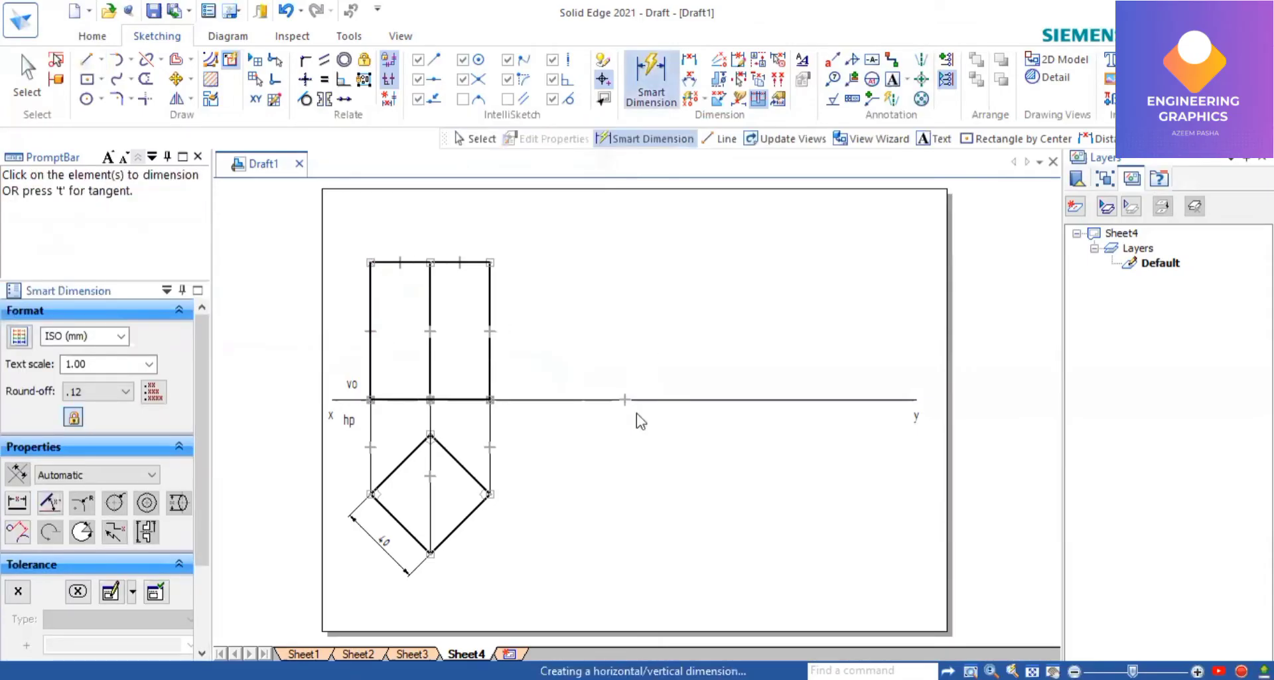
{"action": "left_click", "coordinate": [464, 366]}
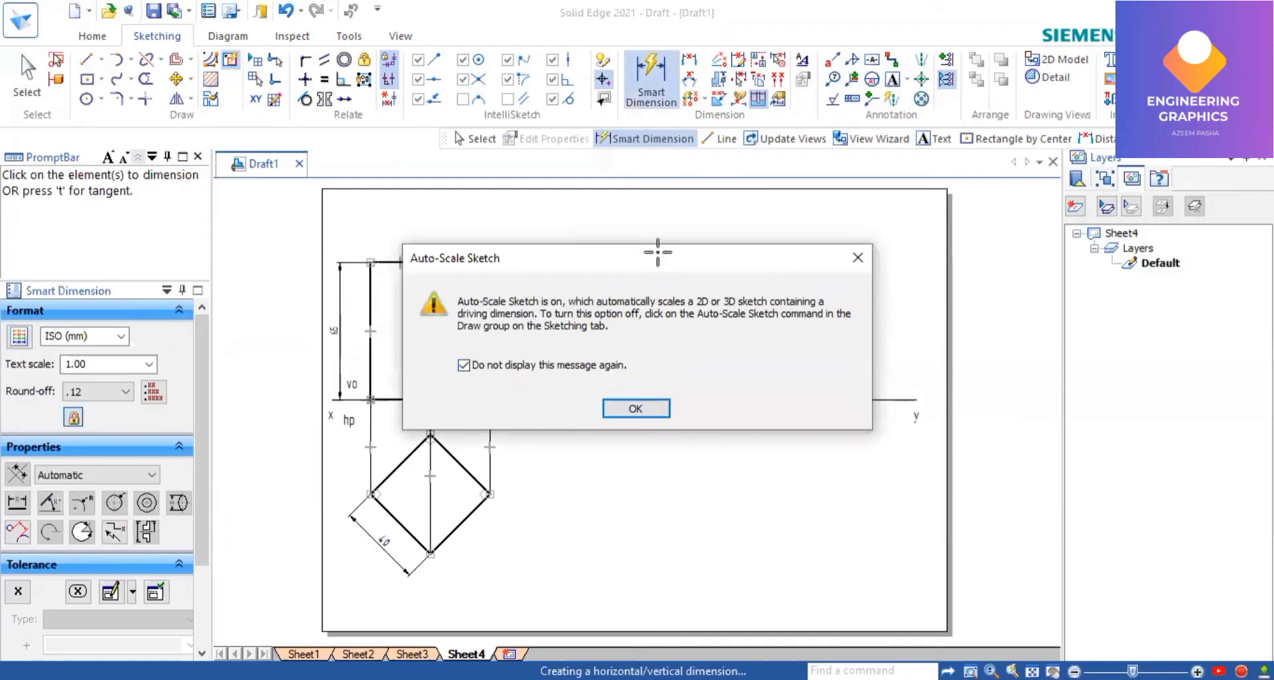
{"action": "key", "text": "Return"}
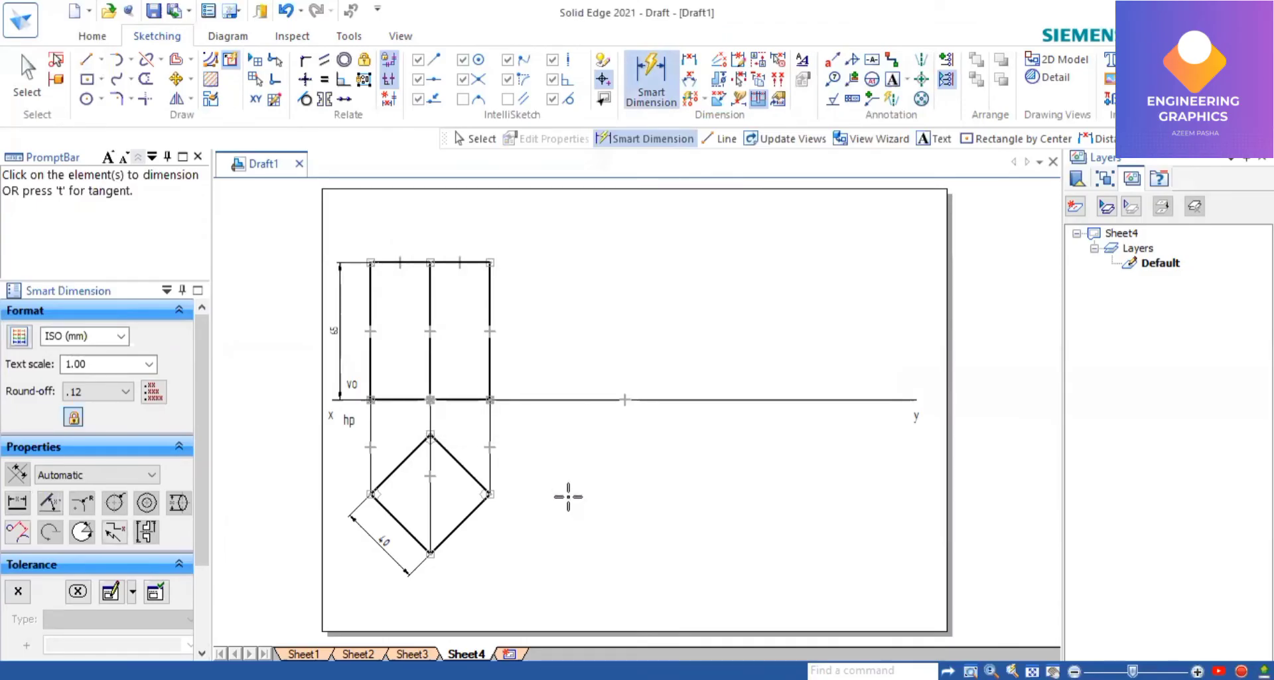
{"action": "left_click", "coordinate": [894, 80]}
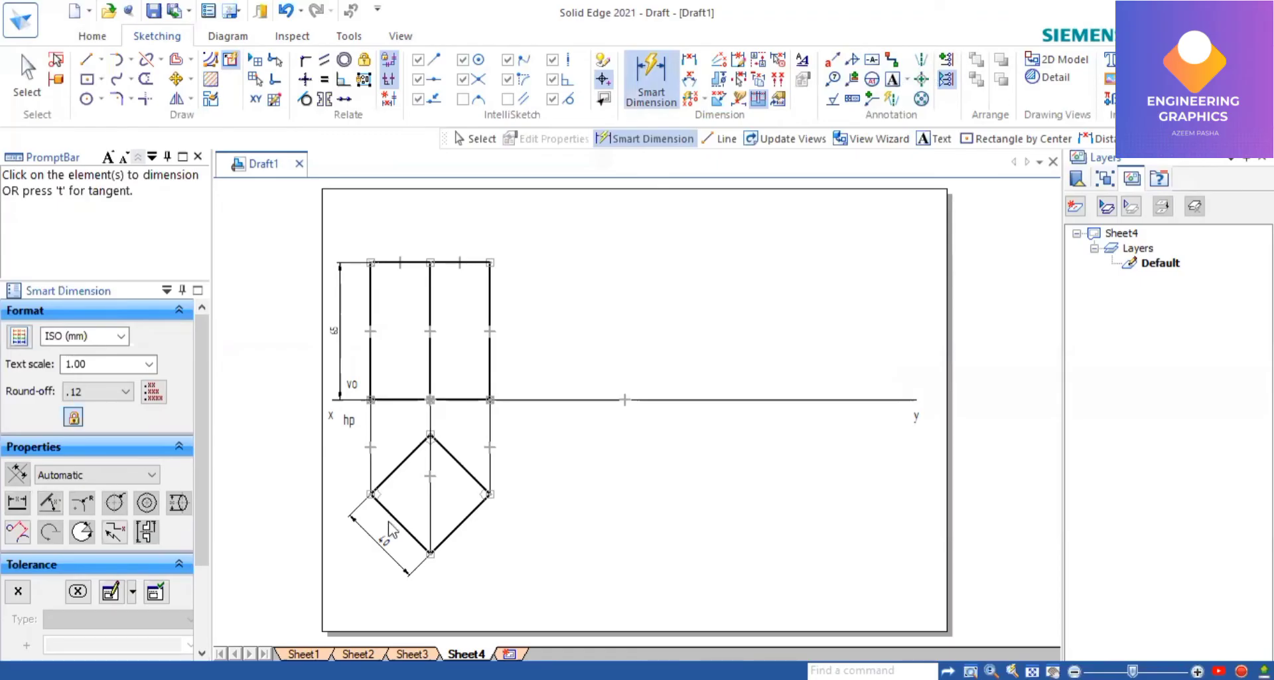
{"action": "left_click", "coordinate": [357, 483]}
Label the square's corners a, b, c and d, then check the problem sheet.
{"action": "type", "text": "a"}
{"action": "left_click", "coordinate": [438, 551]}
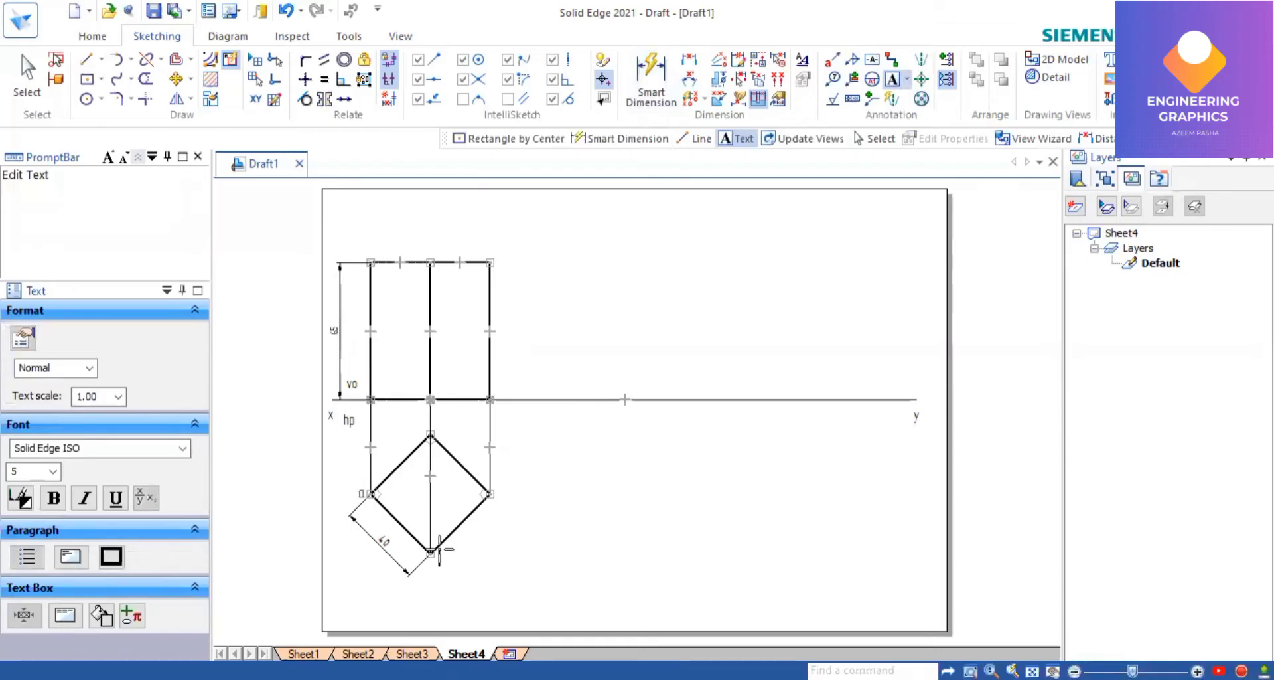
{"action": "type", "text": "b"}
{"action": "left_click", "coordinate": [503, 494]}
{"action": "type", "text": "c"}
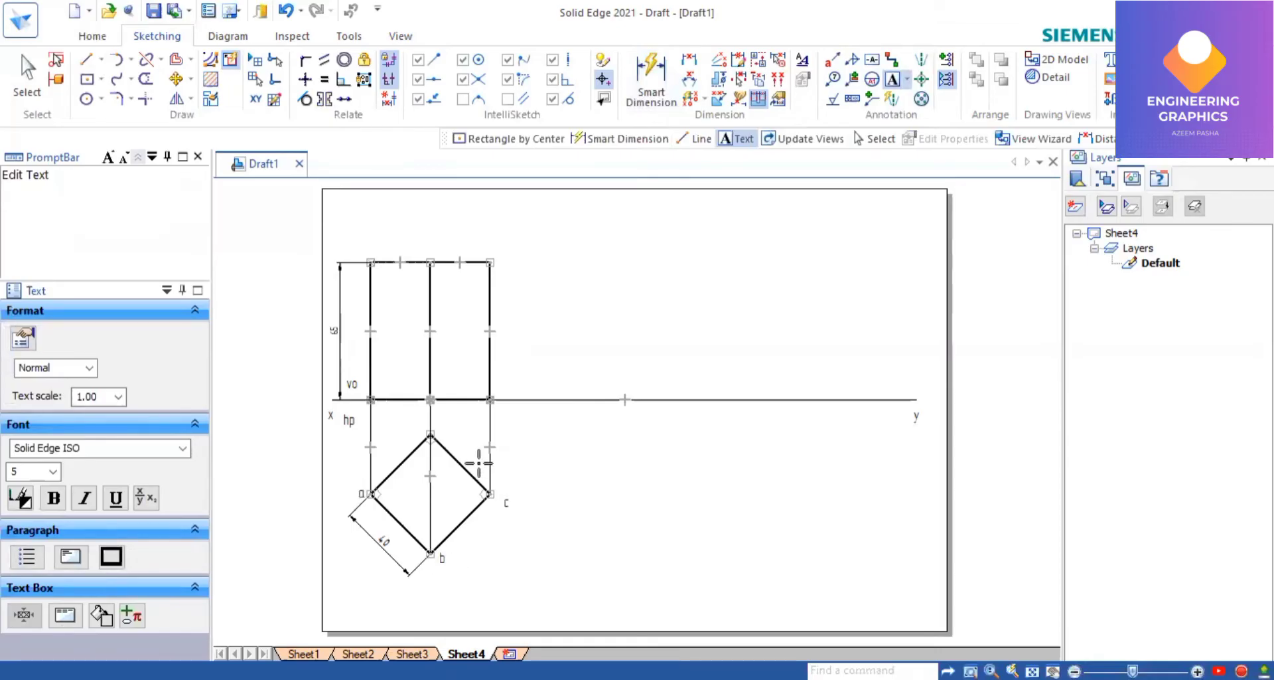
{"action": "left_click", "coordinate": [441, 428]}
{"action": "type", "text": "d"}
{"action": "key", "text": "alt+Tab"}
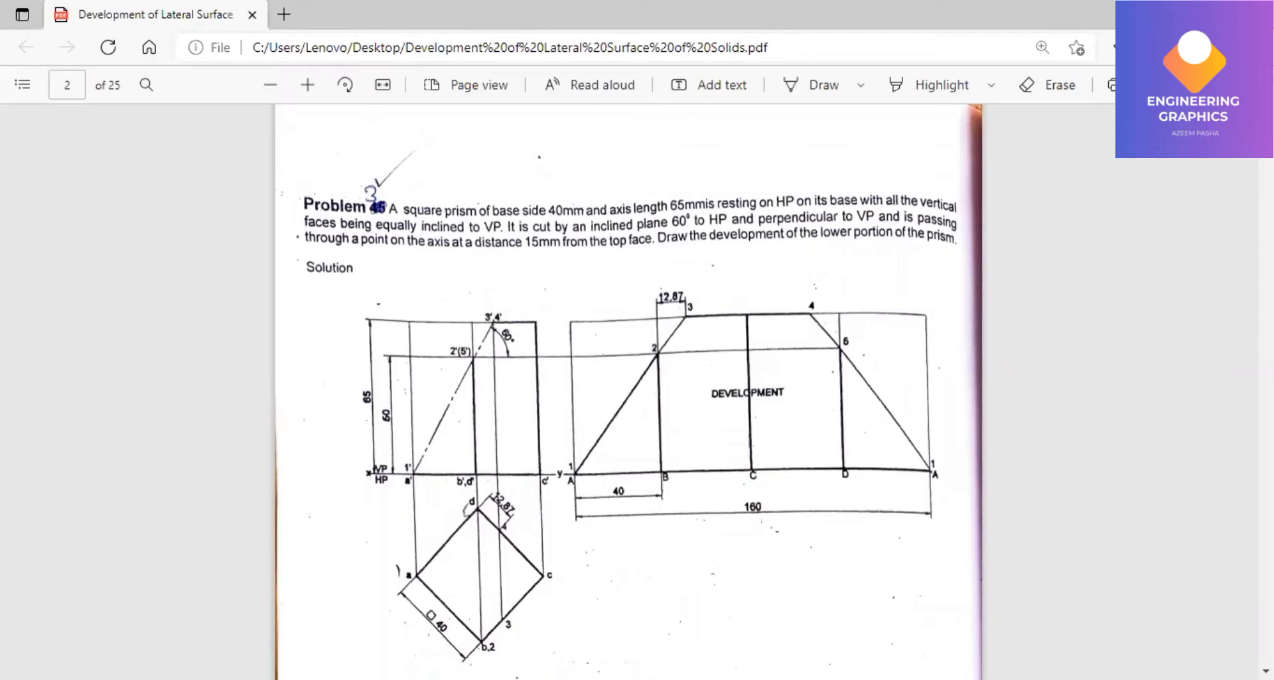
{"action": "key", "text": "alt+Tab"}
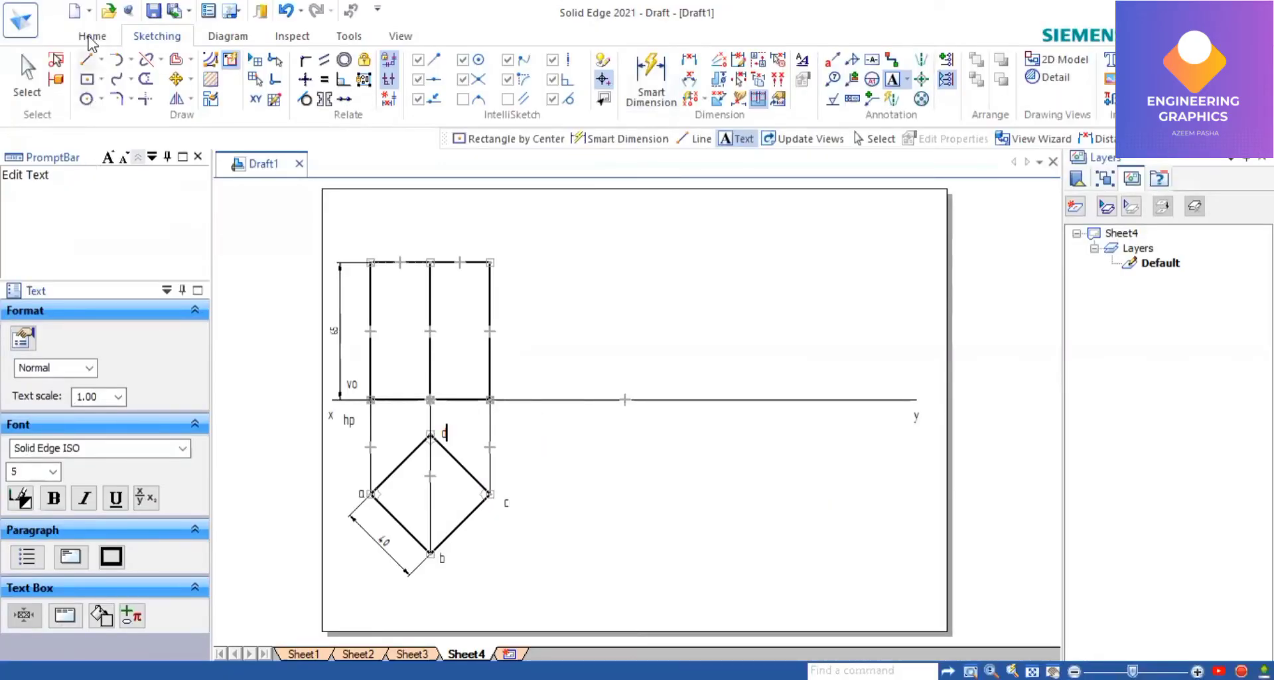
Draw a 15 mm line down the prism axis from the top face and view the problem PDF.
{"action": "left_click", "coordinate": [86, 59]}
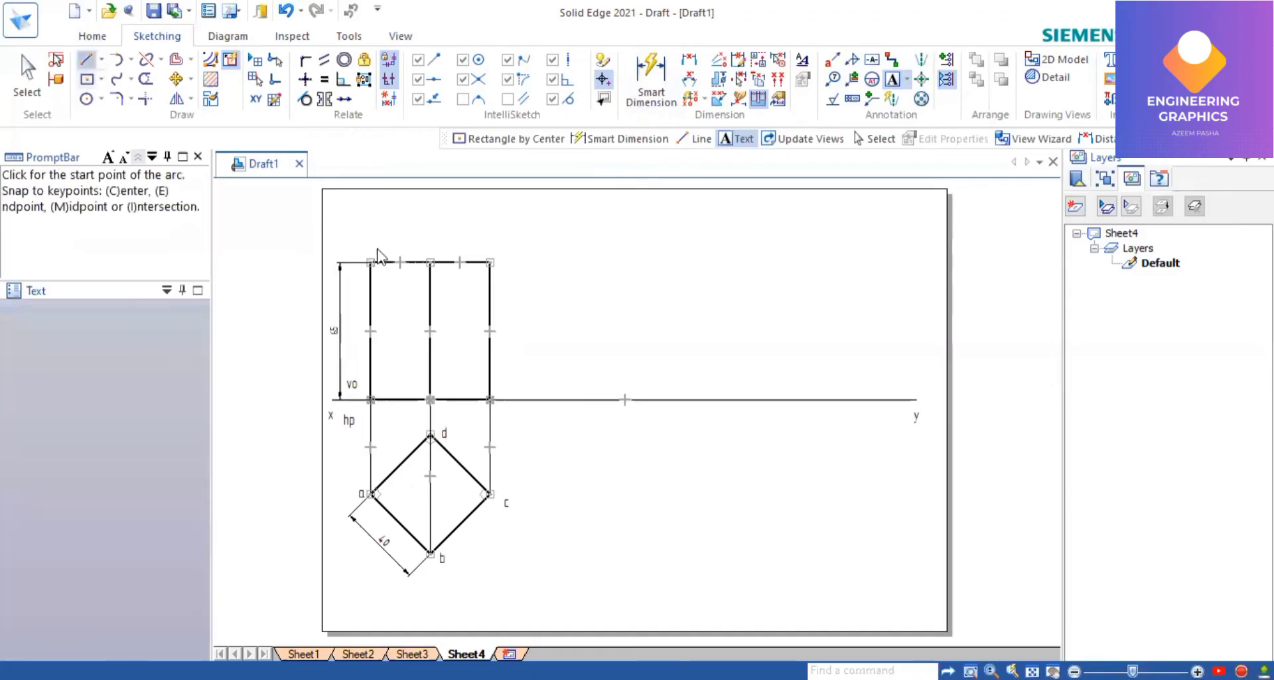
{"action": "left_click", "coordinate": [430, 262]}
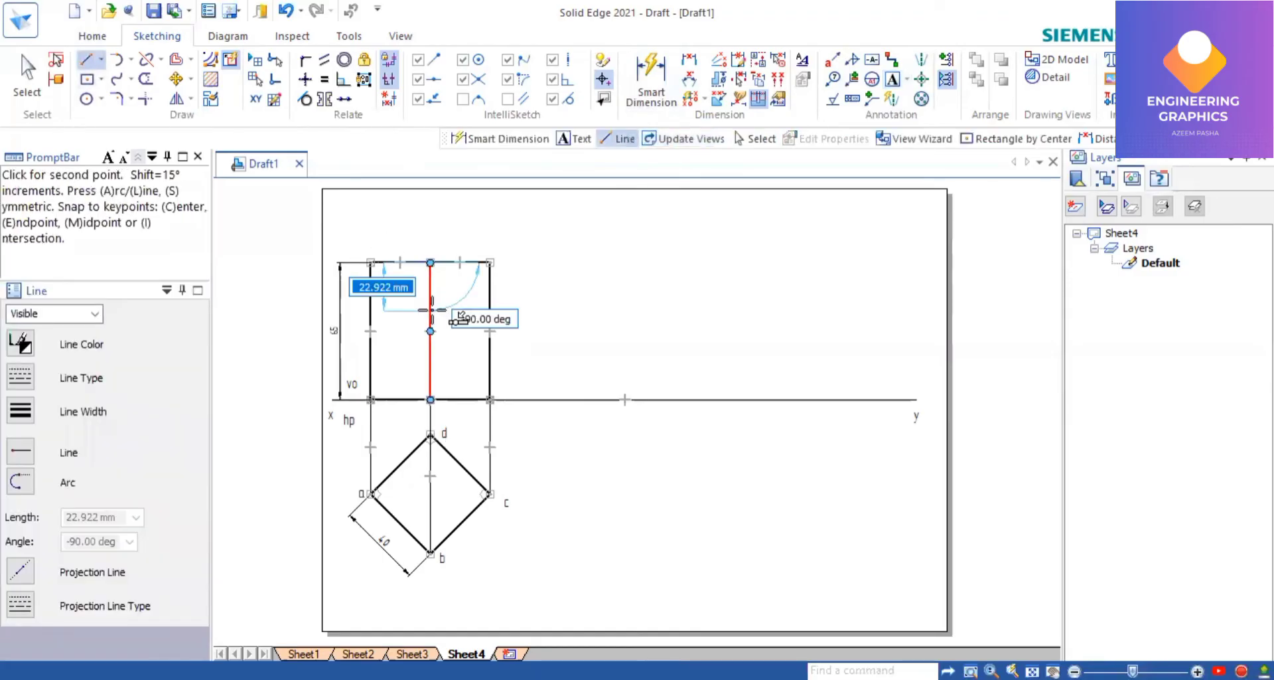
{"action": "type", "text": "15"}
{"action": "key", "text": "Return"}
{"action": "left_click", "coordinate": [431, 310]}
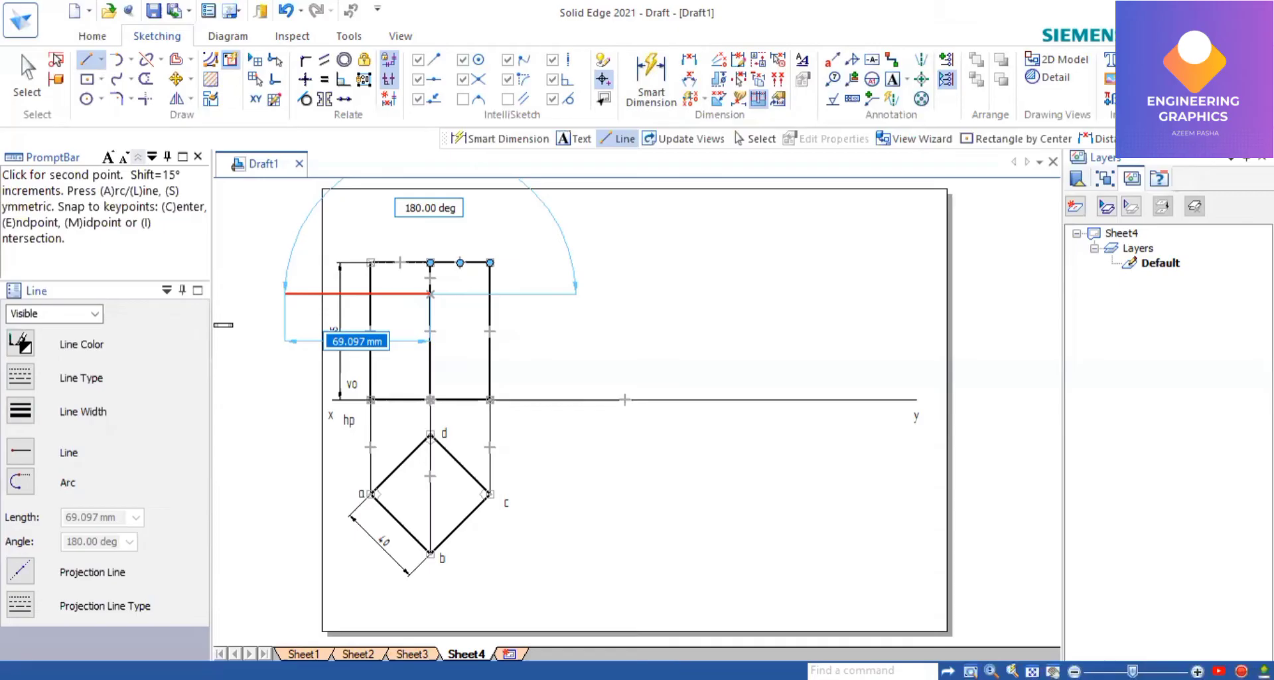
{"action": "key", "text": "alt+Tab"}
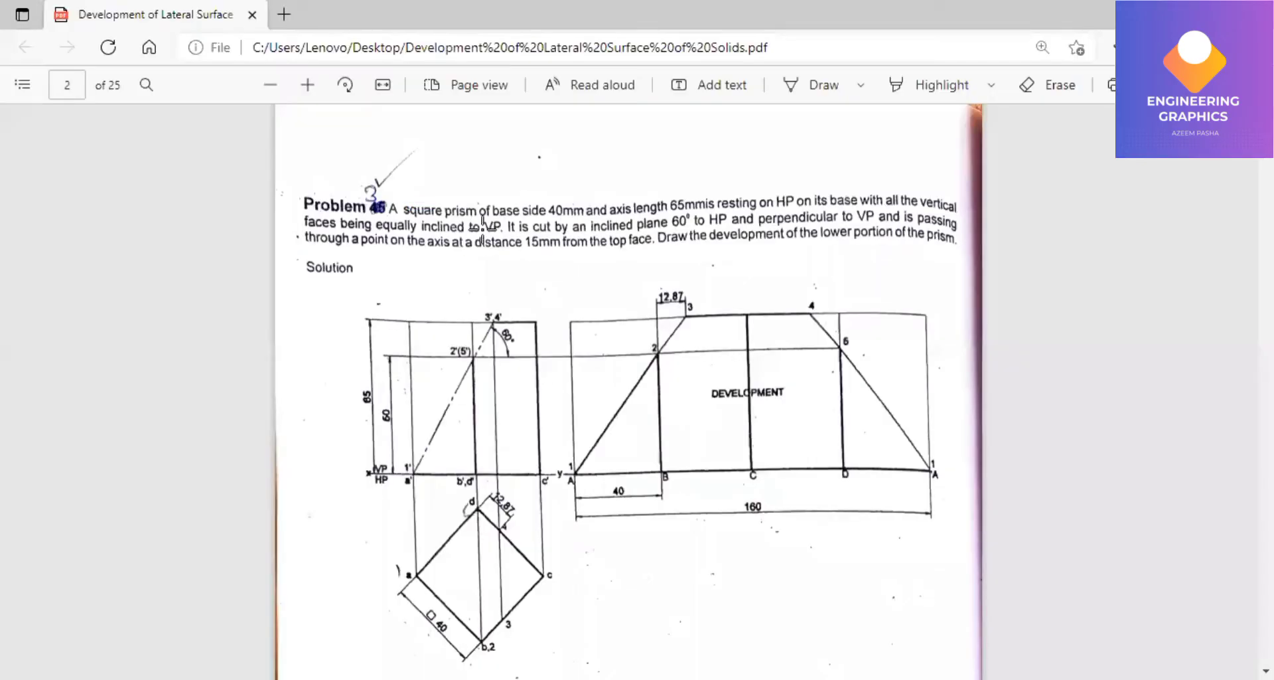
Switch from the problem PDF back to the Solid Edge drawing.
{"action": "key", "text": "alt+Tab"}
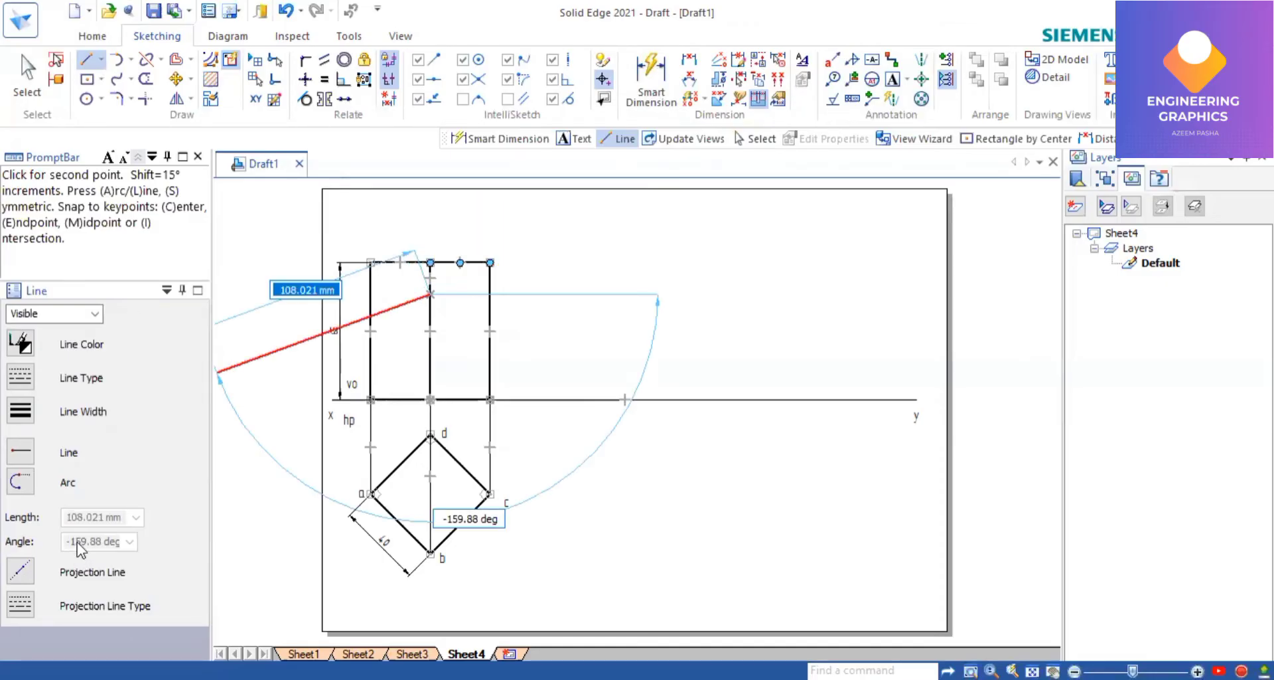
Draw the cutting plane line from the 15 mm axis point at a 60° angle.
{"action": "left_click", "coordinate": [106, 550]}
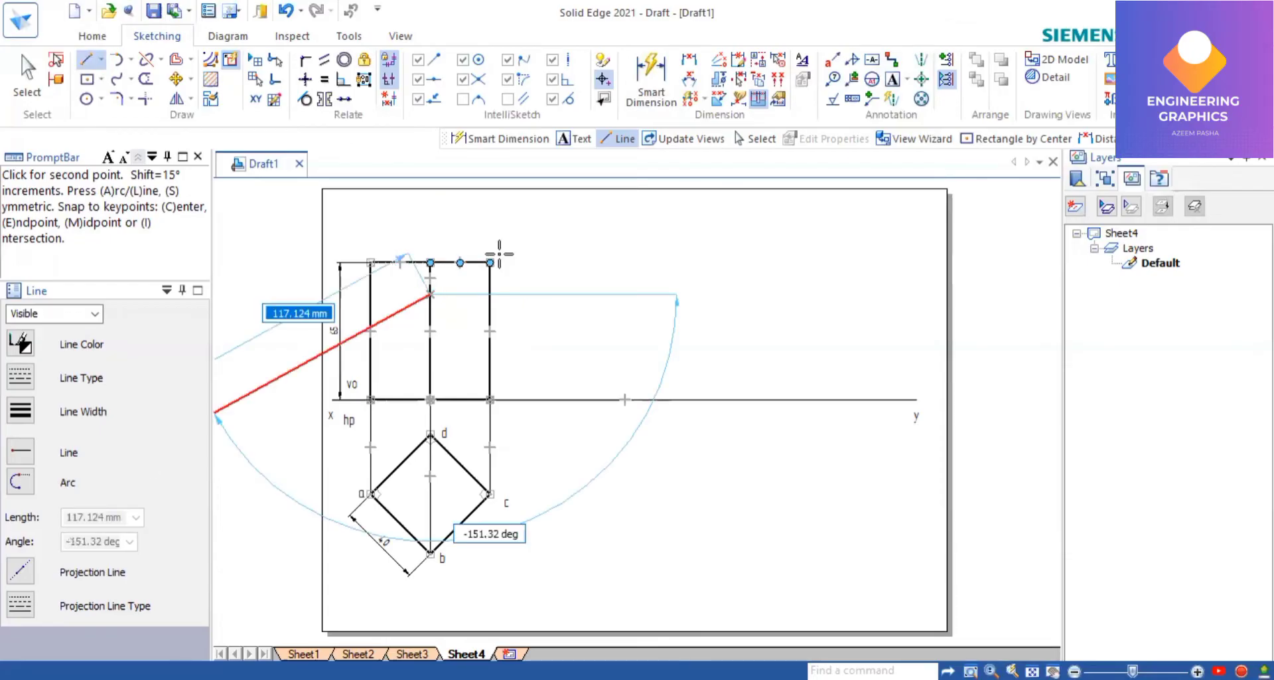
{"action": "left_click", "coordinate": [99, 544]}
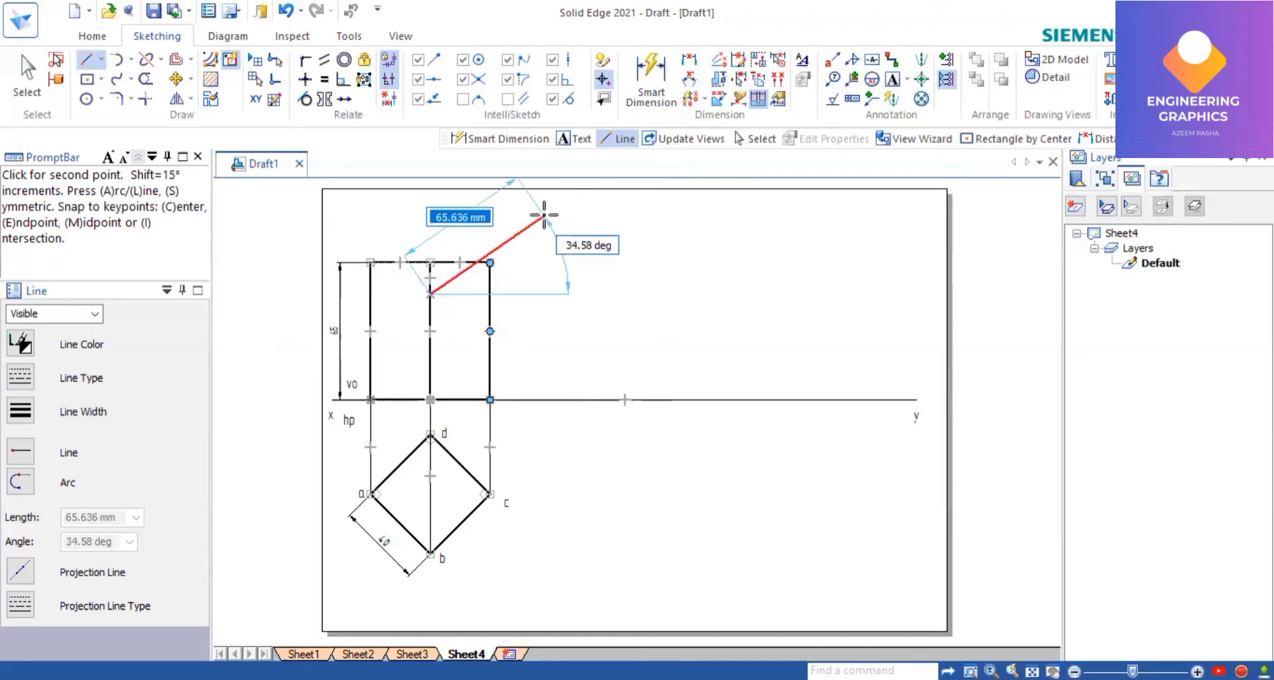
{"action": "type", "text": "6"}
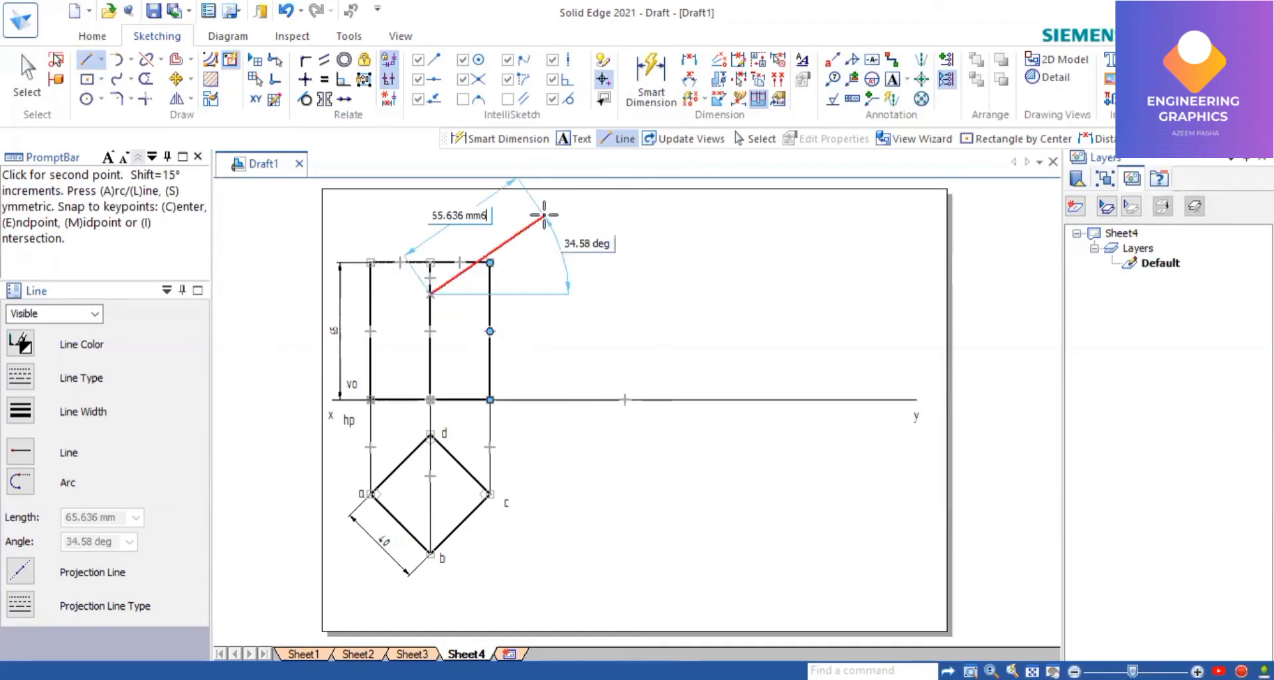
{"action": "key", "text": "BackSpace"}
{"action": "key", "text": "Tab"}
{"action": "key", "text": "BackSpace"}
{"action": "type", "text": "60"}
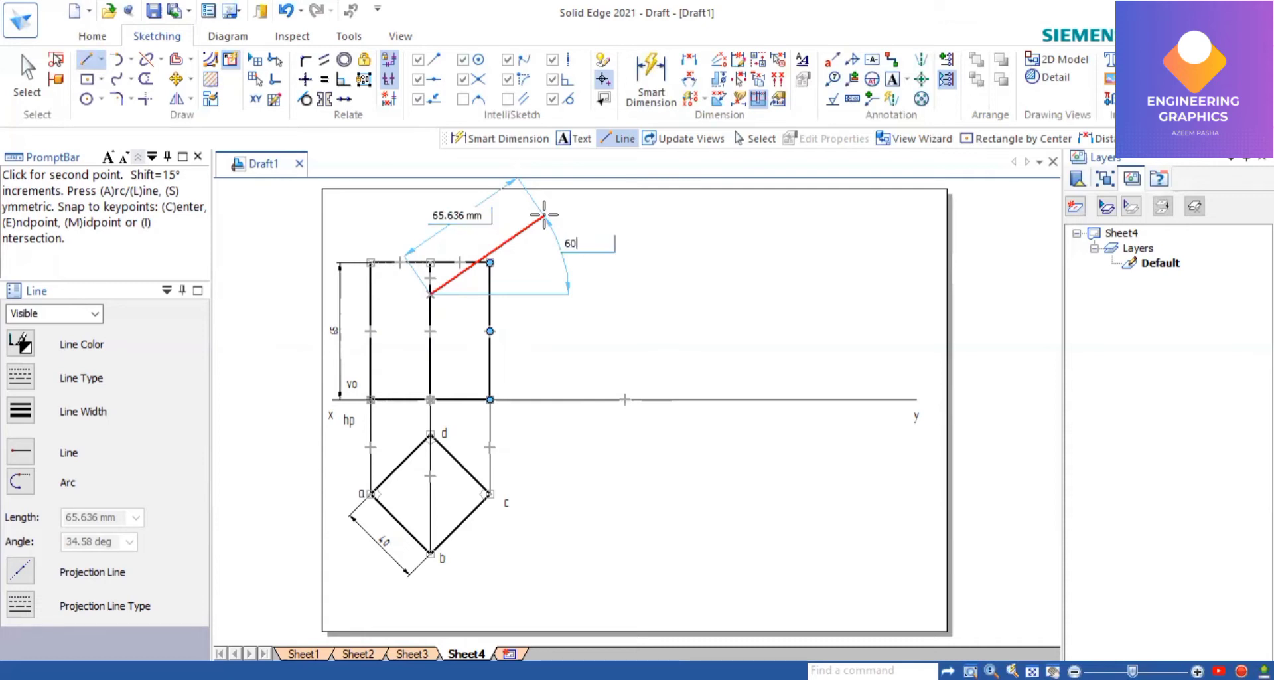
{"action": "key", "text": "Return"}
{"action": "key", "text": "Escape"}
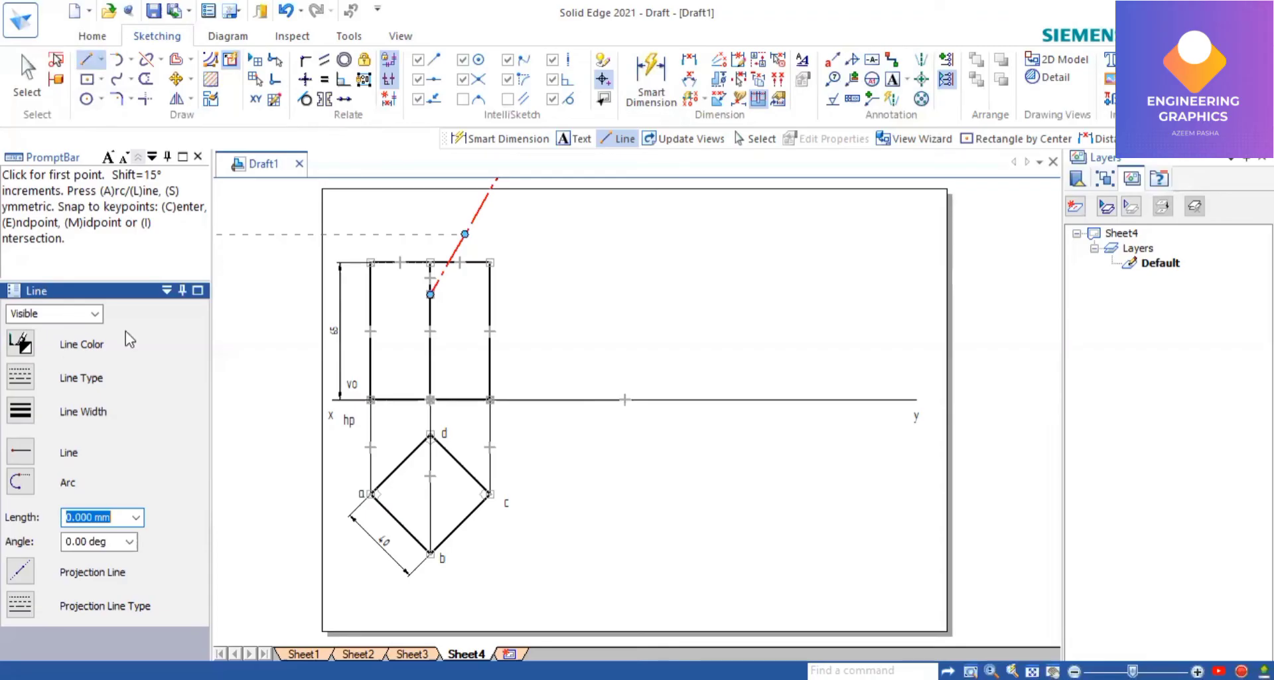
Start a line at the cutting plane's axis point and enable Parallel relationship snapping.
{"action": "left_click", "coordinate": [430, 294]}
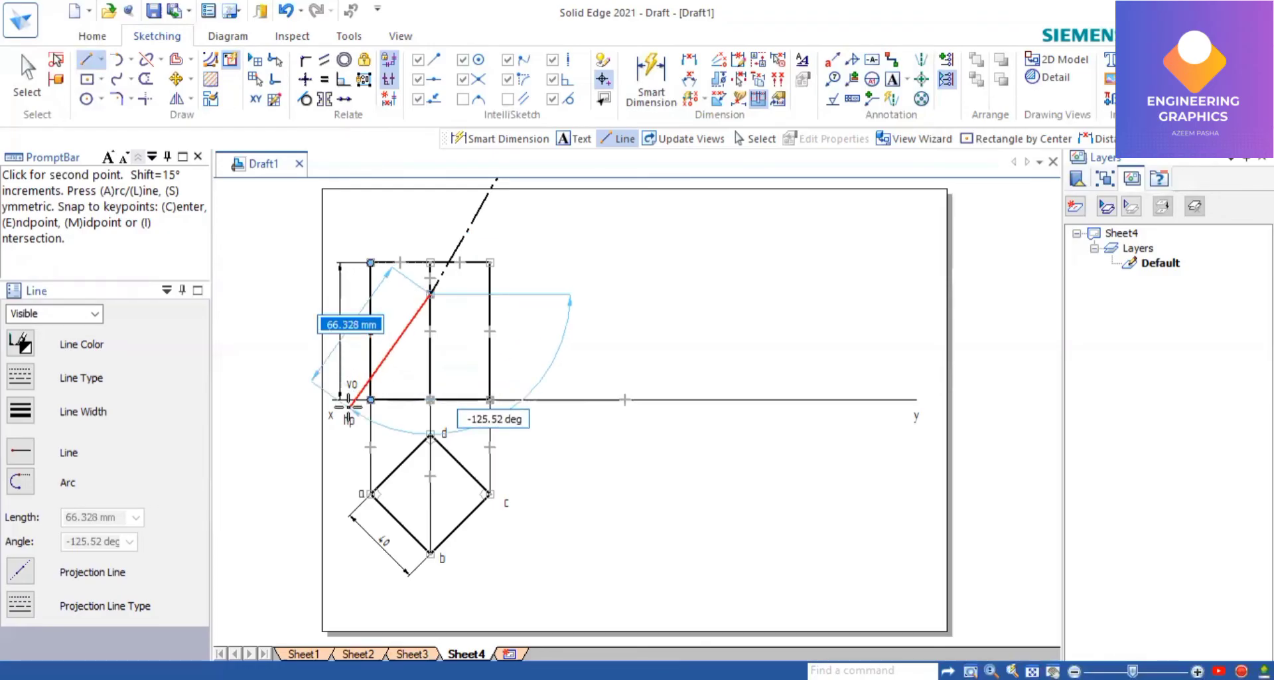
{"action": "left_click", "coordinate": [508, 99]}
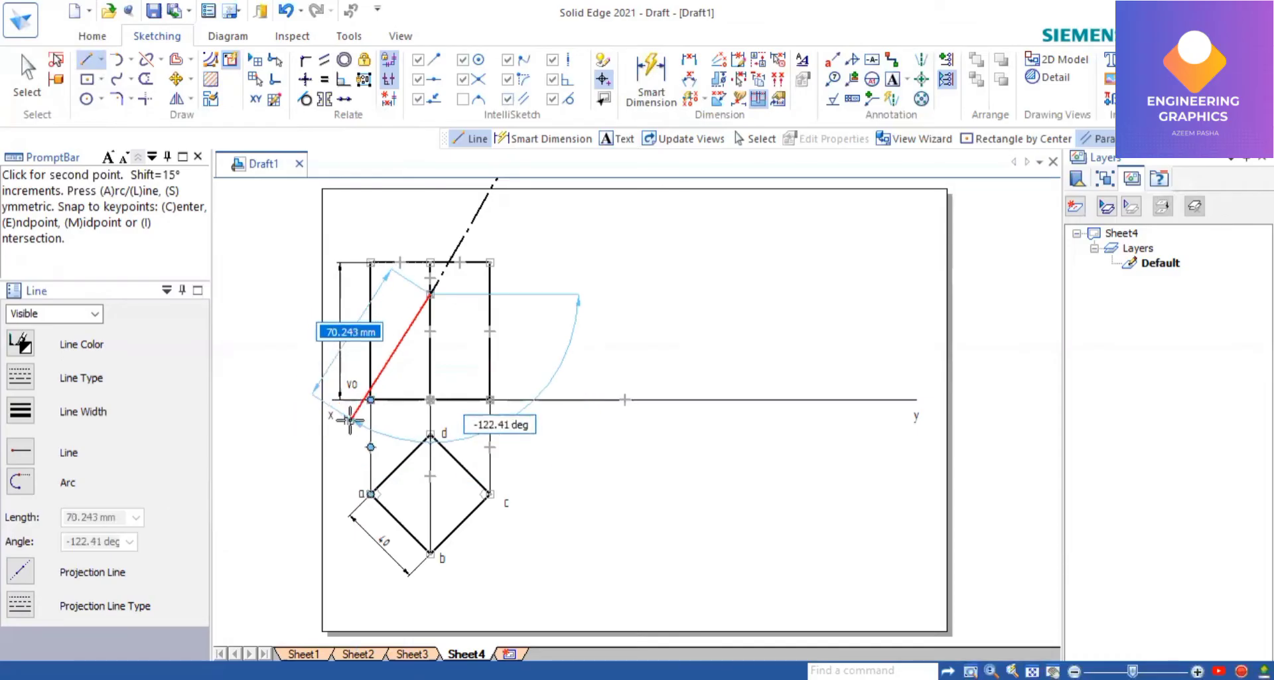
{"action": "scroll", "coordinate": [350, 418], "scroll_direction": "up", "scroll_amount": 1}
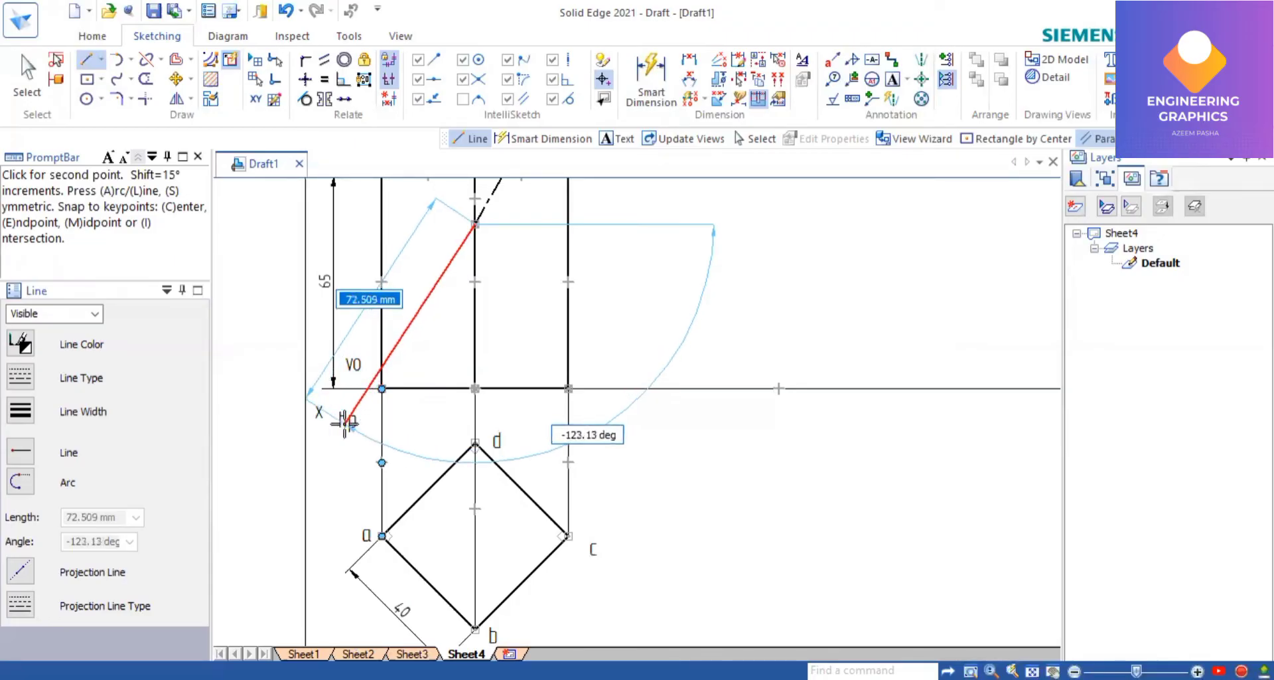
Cancel the pending line and Extend to Next the cutting plane line down to the left base corner.
{"action": "right_click", "coordinate": [281, 327]}
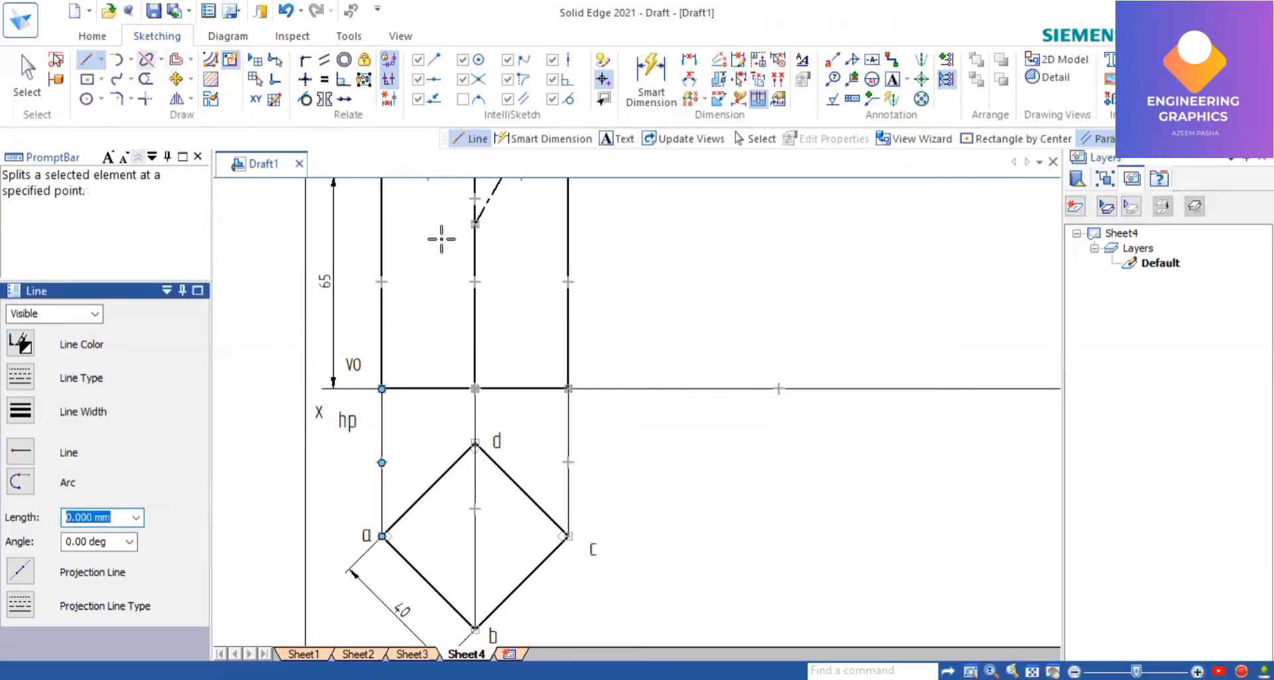
{"action": "left_click", "coordinate": [146, 99]}
{"action": "left_click", "coordinate": [486, 203]}
{"action": "left_click", "coordinate": [570, 285]}
{"action": "scroll", "coordinate": [634, 220], "scroll_direction": "down", "scroll_amount": 1}
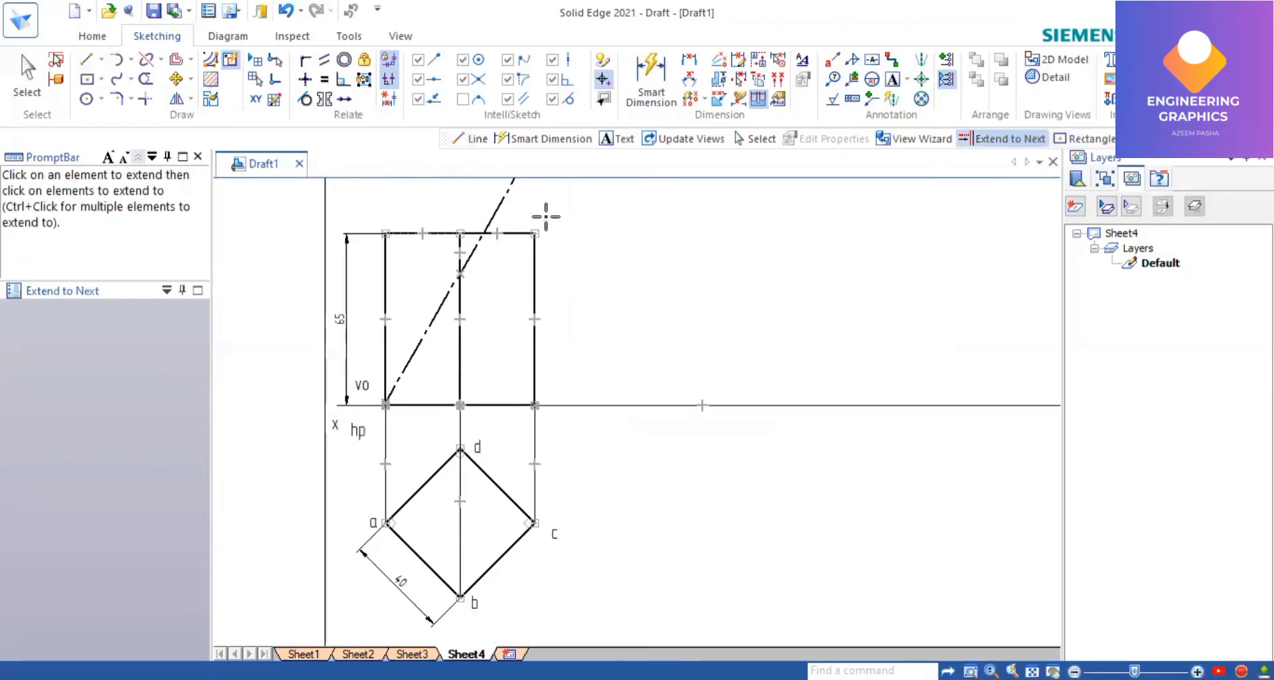
{"action": "scroll", "coordinate": [629, 224], "scroll_direction": "up", "scroll_amount": 1}
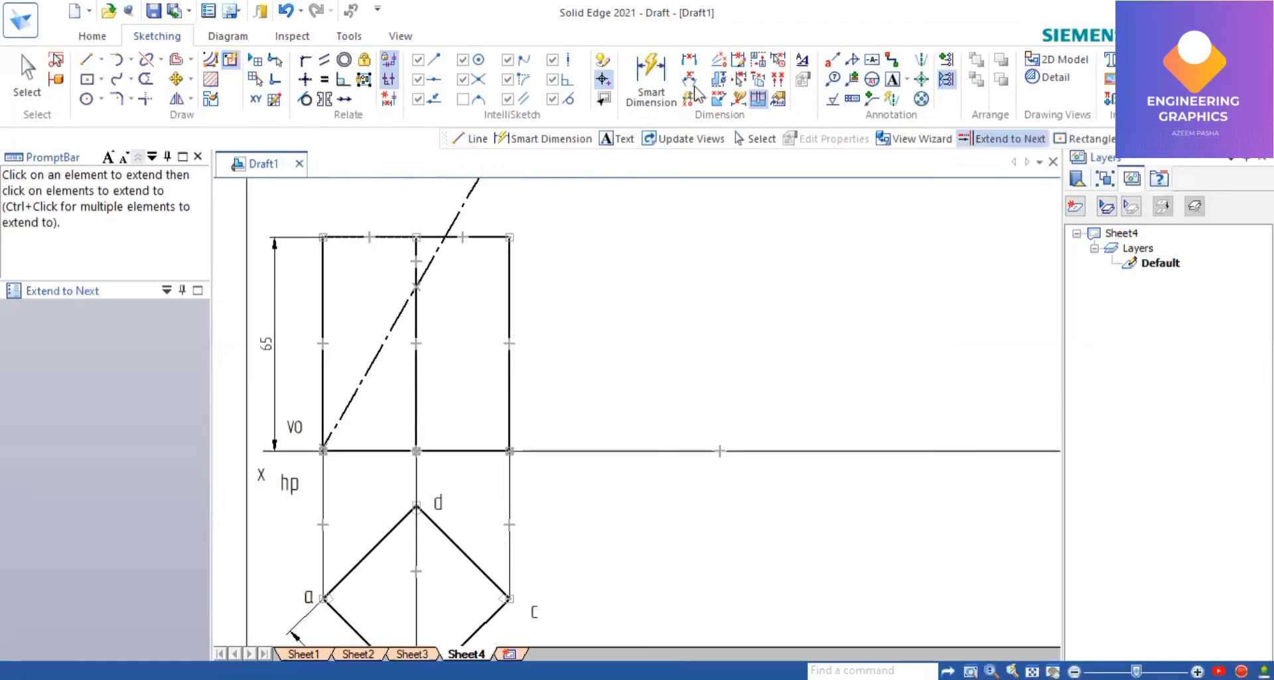
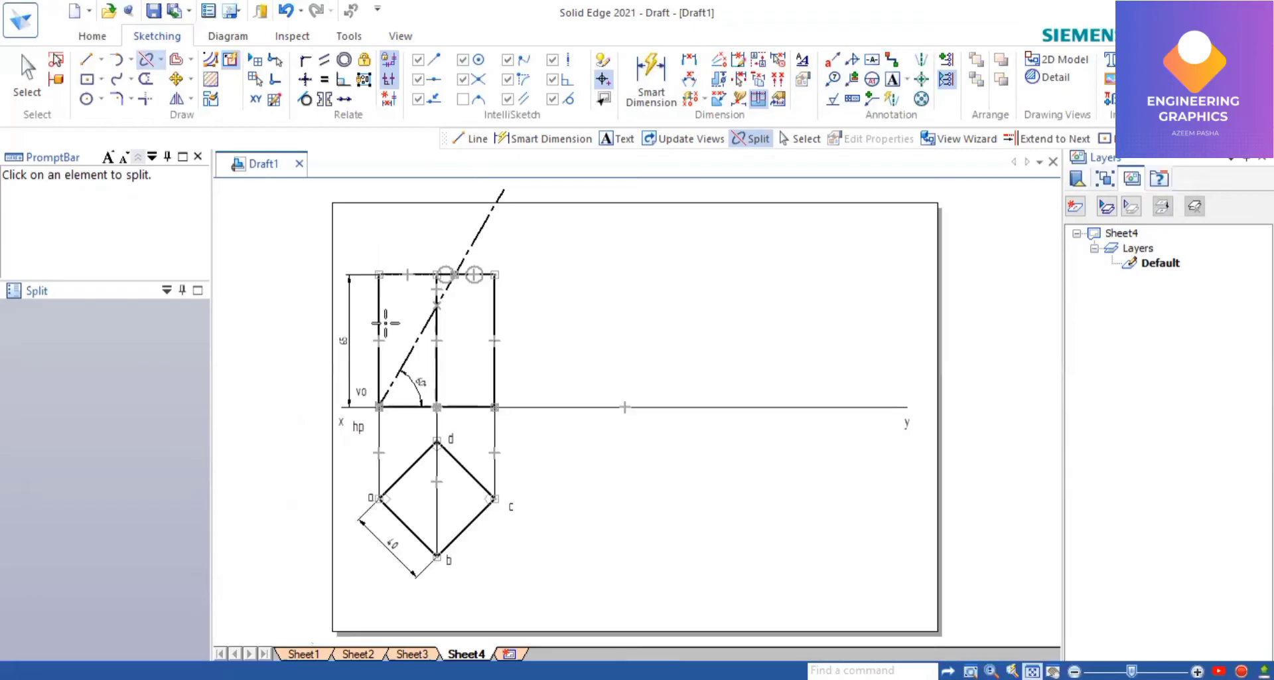
Split the front-view middle vertical edge where the 60° cutting line crosses it, checking the reference sheet.
{"action": "scroll", "coordinate": [410, 336], "scroll_direction": "up", "scroll_amount": 1}
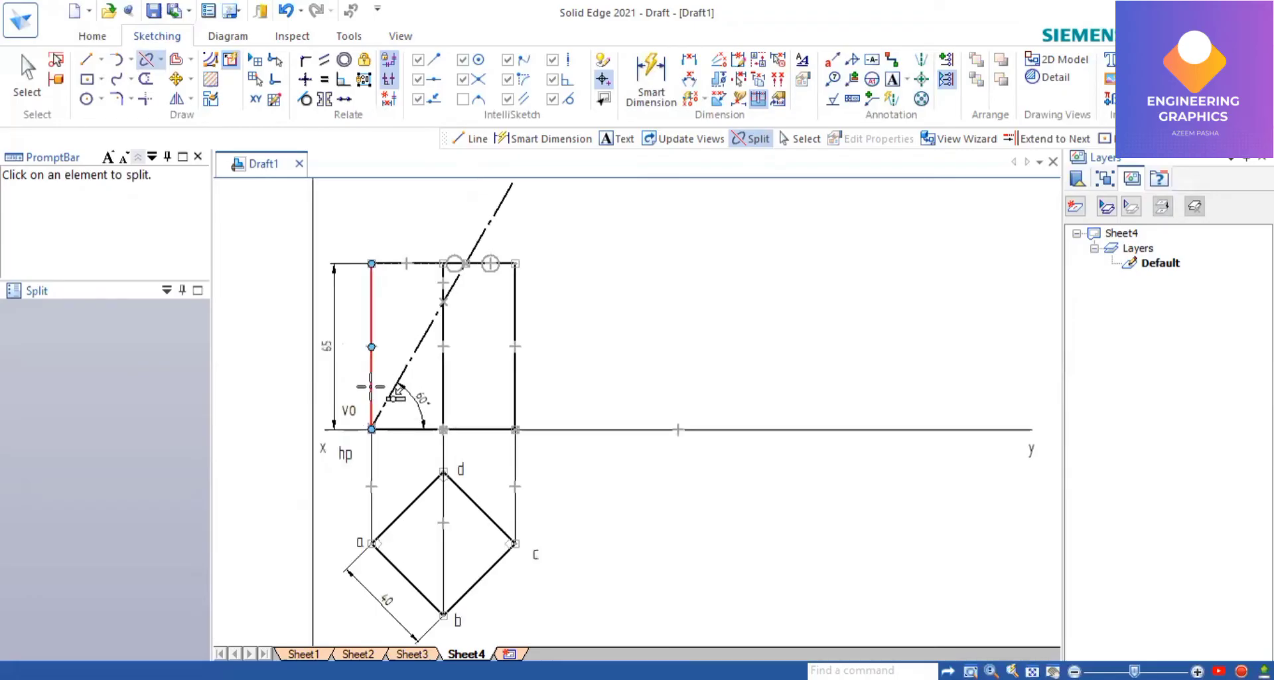
{"action": "left_click", "coordinate": [368, 426]}
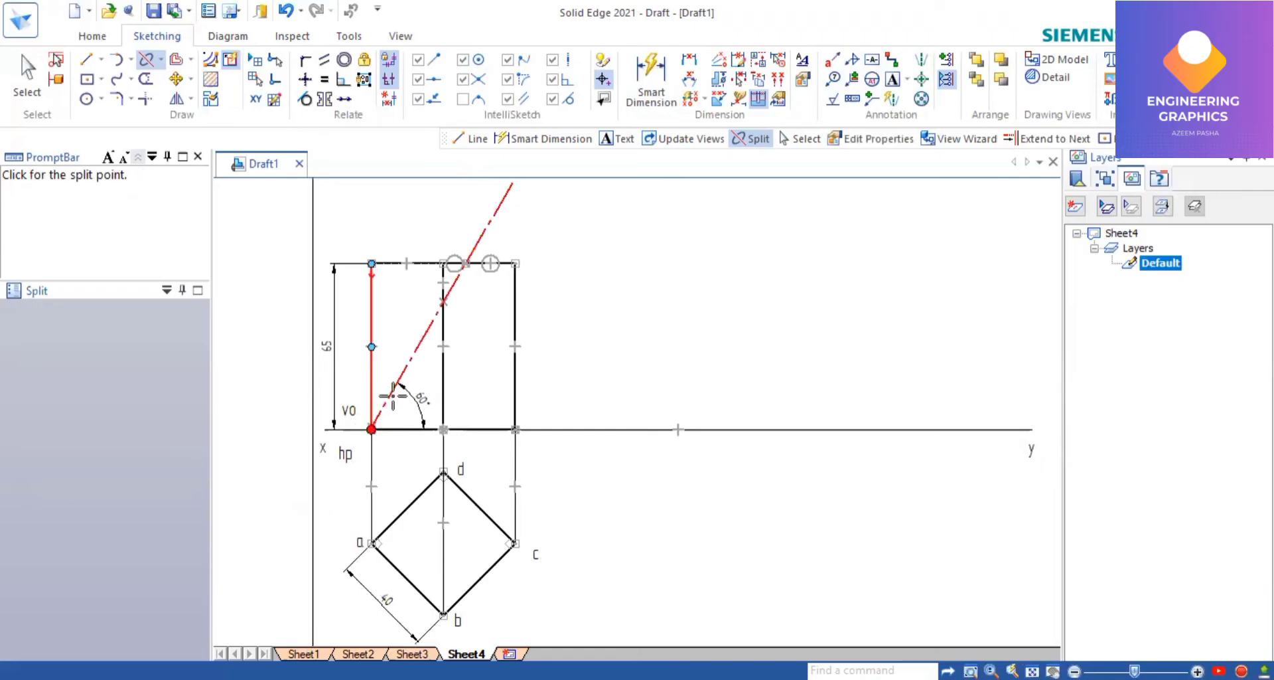
{"action": "left_click", "coordinate": [445, 311]}
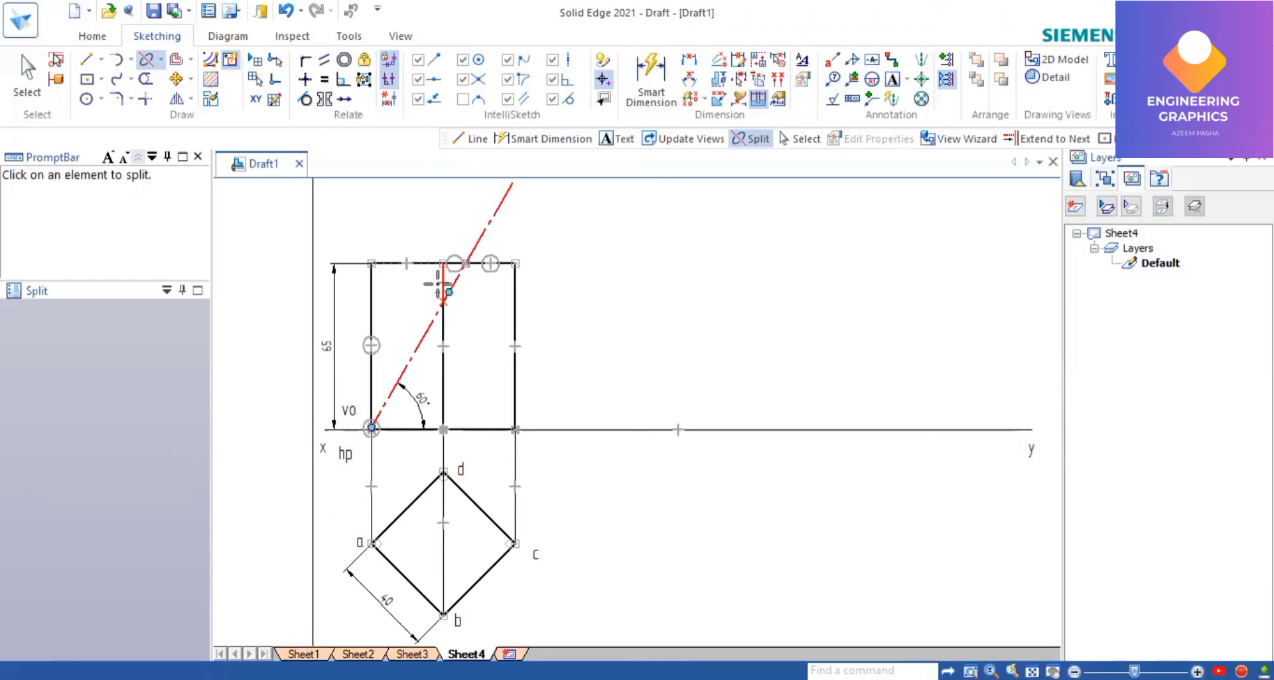
{"action": "scroll", "coordinate": [448, 280], "scroll_direction": "up", "scroll_amount": 3}
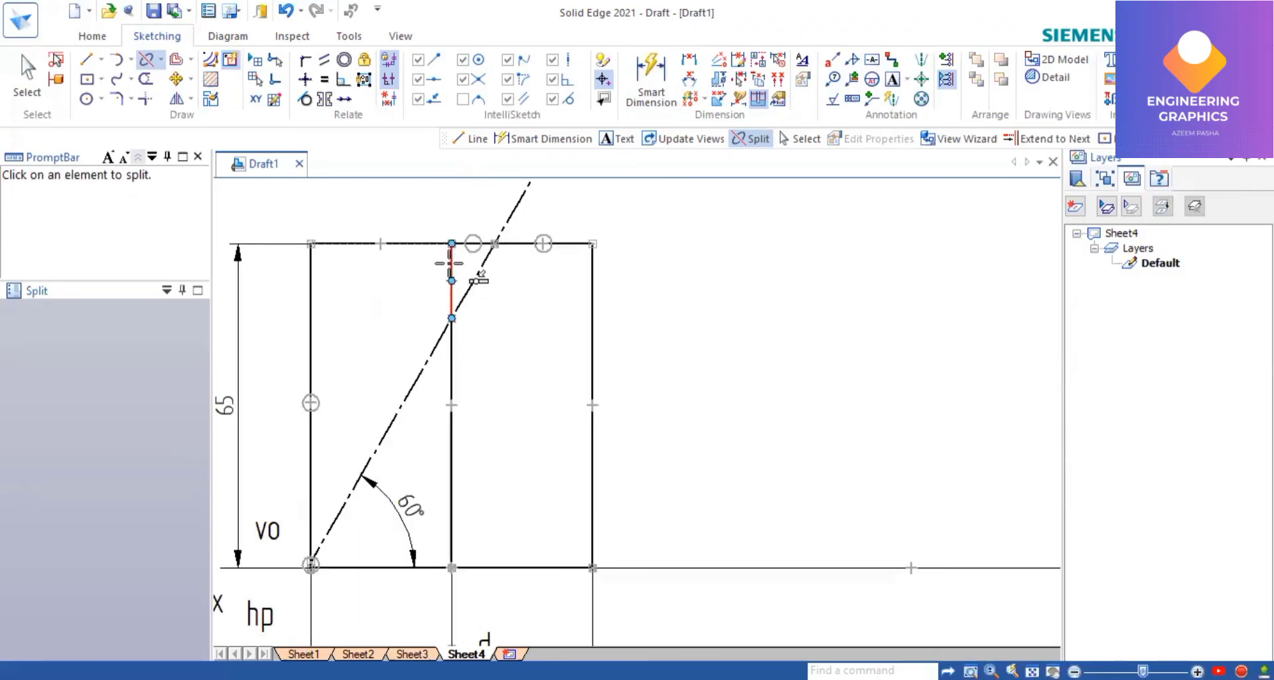
{"action": "left_click", "coordinate": [452, 292]}
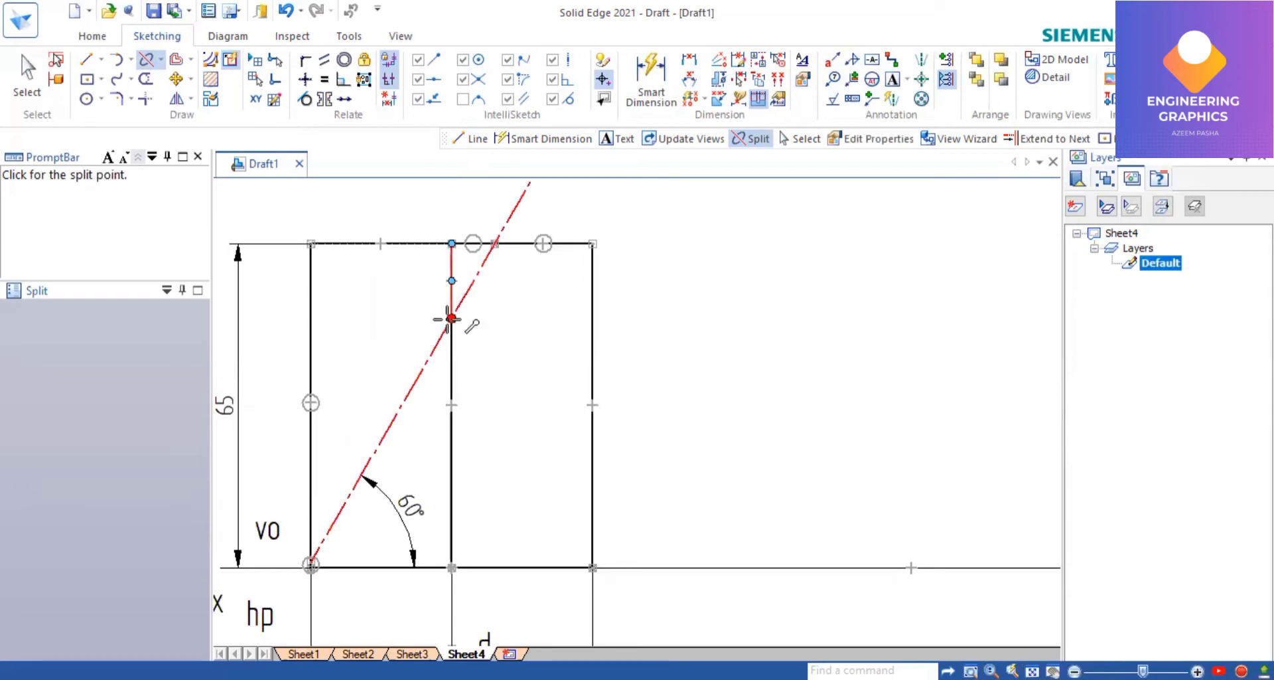
{"action": "key", "text": "Escape"}
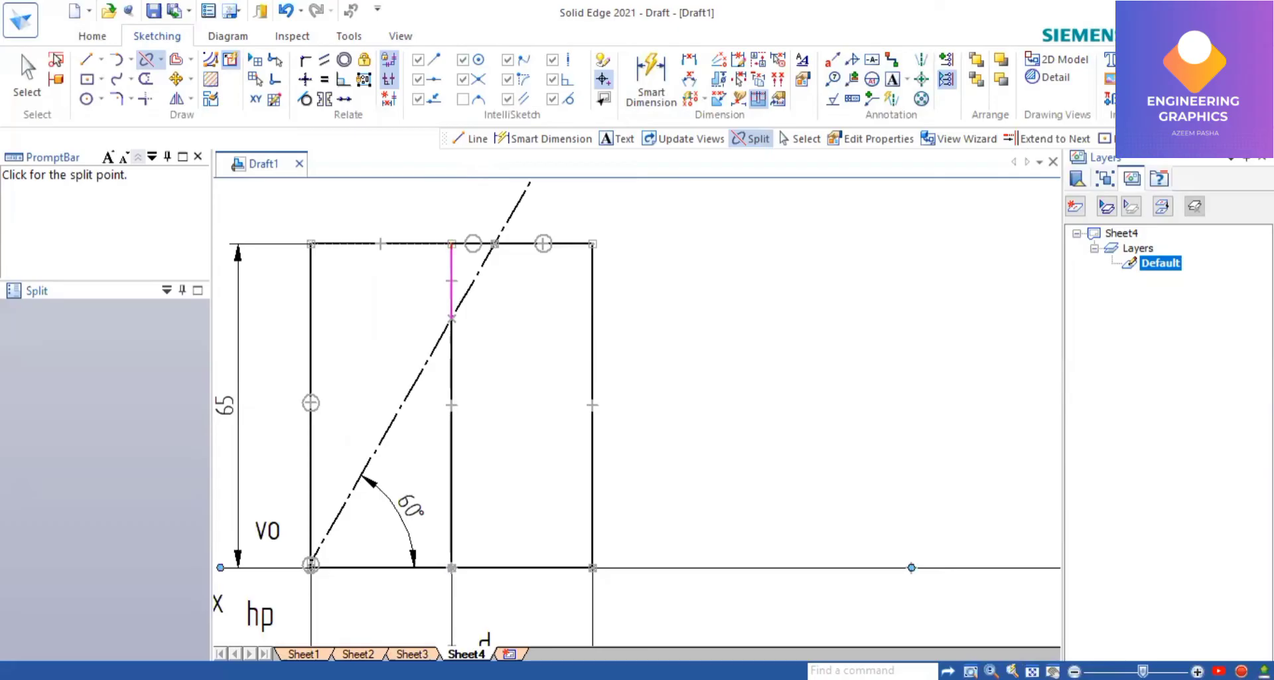
{"action": "key", "text": "alt+Tab"}
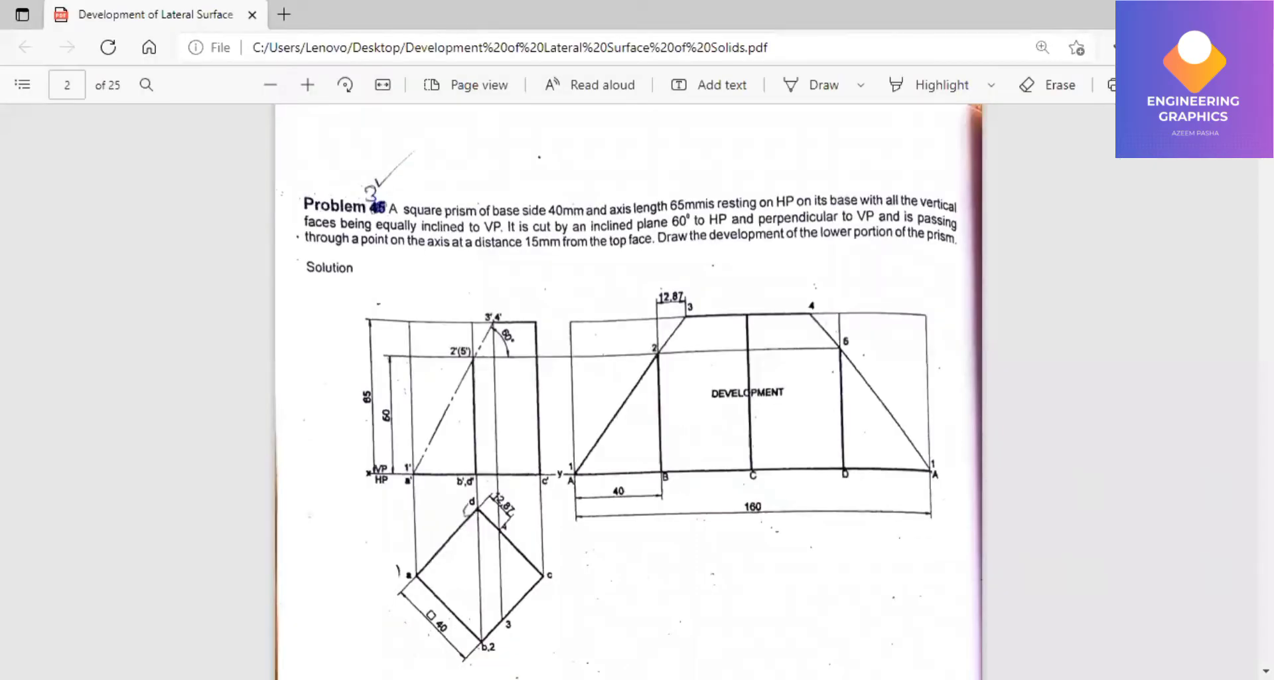
{"action": "key", "text": "alt+Tab"}
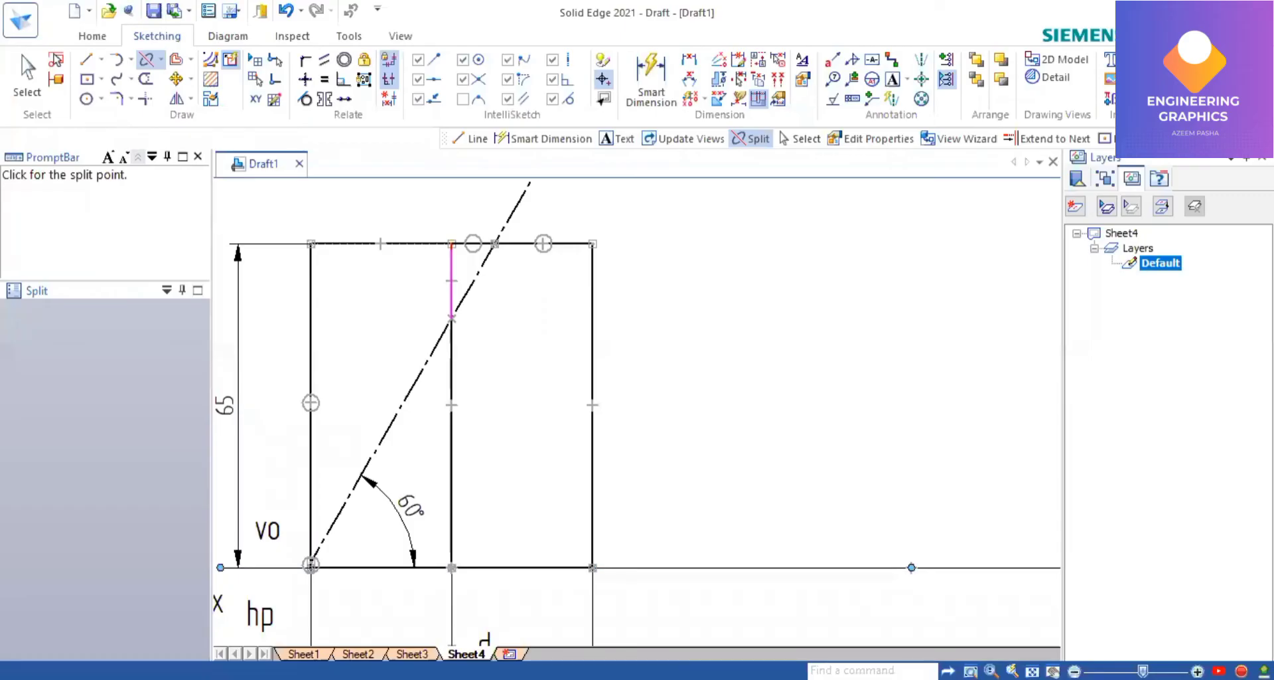
Label point 1 beside vo in the front view and beside a in the top view.
{"action": "left_click", "coordinate": [1032, 671]}
{"action": "scroll", "coordinate": [417, 430], "scroll_direction": "up", "scroll_amount": 2}
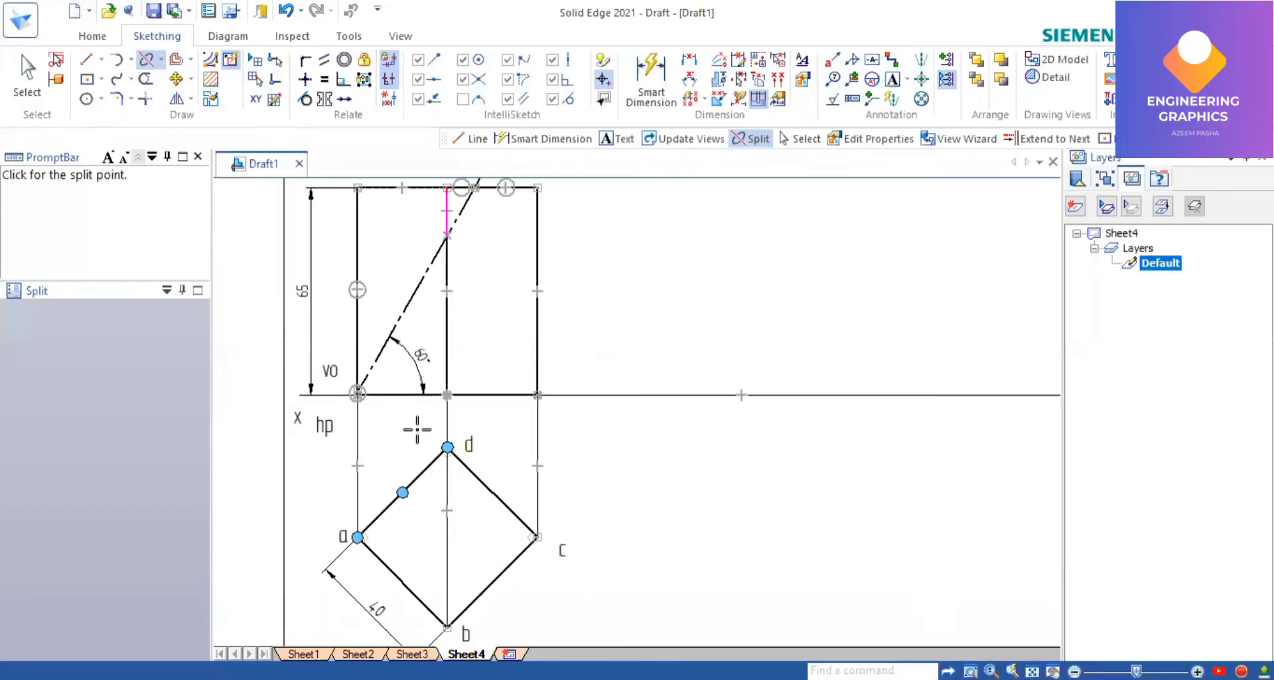
{"action": "left_click", "coordinate": [894, 81]}
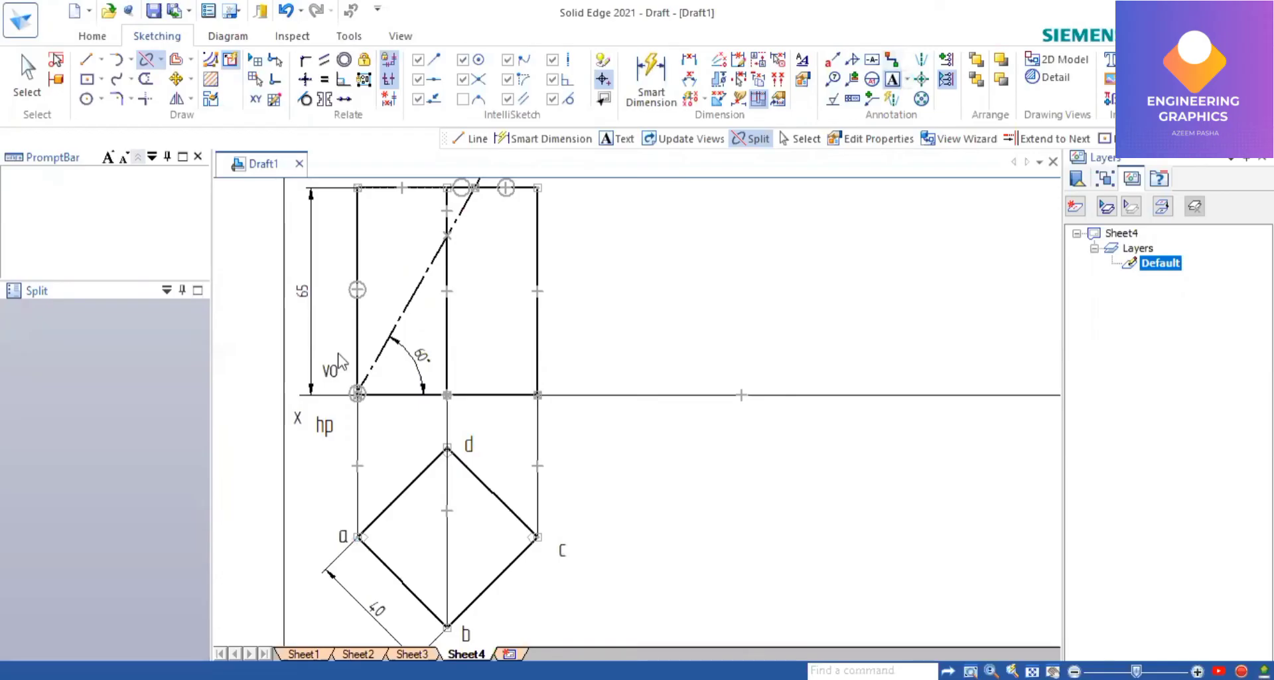
{"action": "left_click", "coordinate": [340, 359]}
{"action": "type", "text": "1"}
{"action": "left_click", "coordinate": [343, 503]}
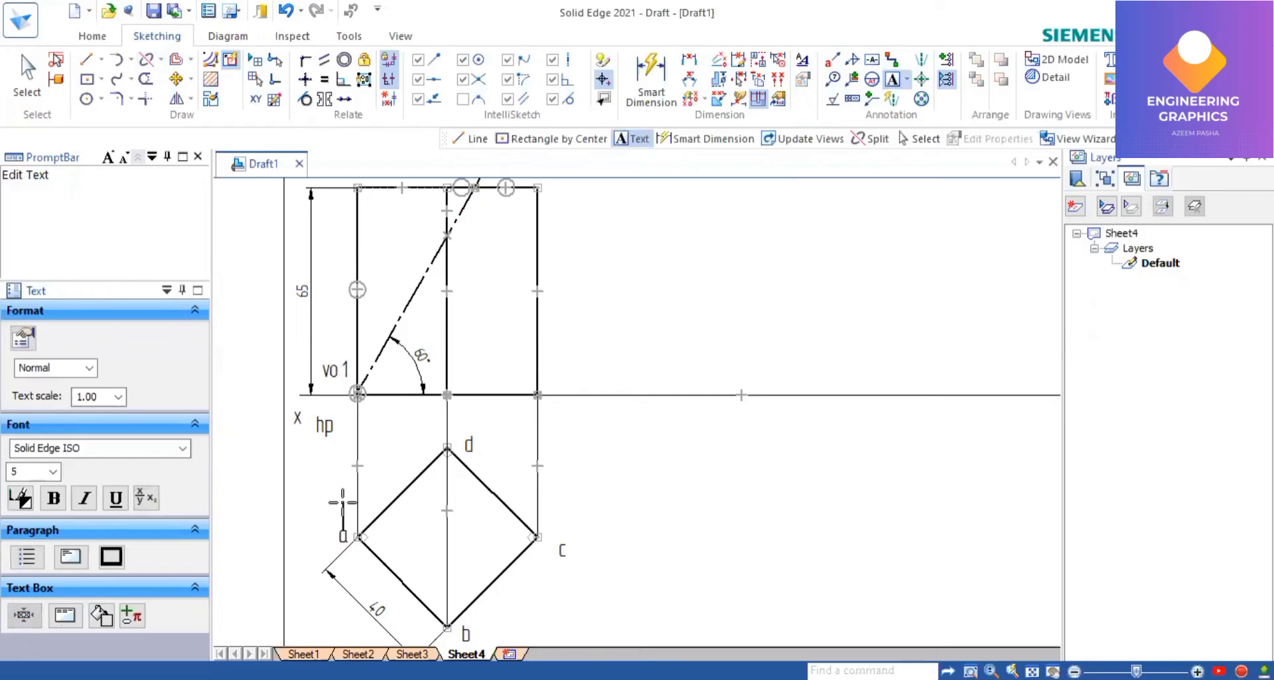
{"action": "type", "text": "1"}
Label point 2 at the middle-edge cut and beside b, and start label 3 on the top edge.
{"action": "left_click", "coordinate": [462, 228]}
{"action": "type", "text": "2"}
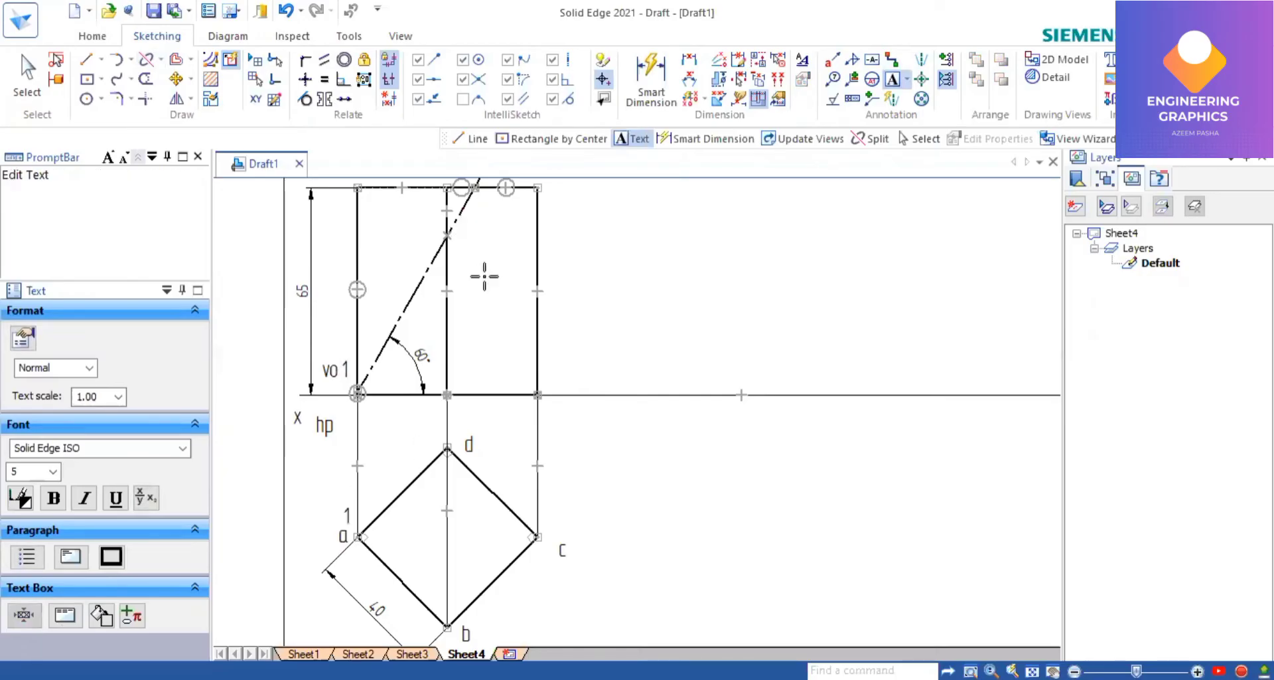
{"action": "left_click", "coordinate": [472, 606]}
{"action": "type", "text": "2"}
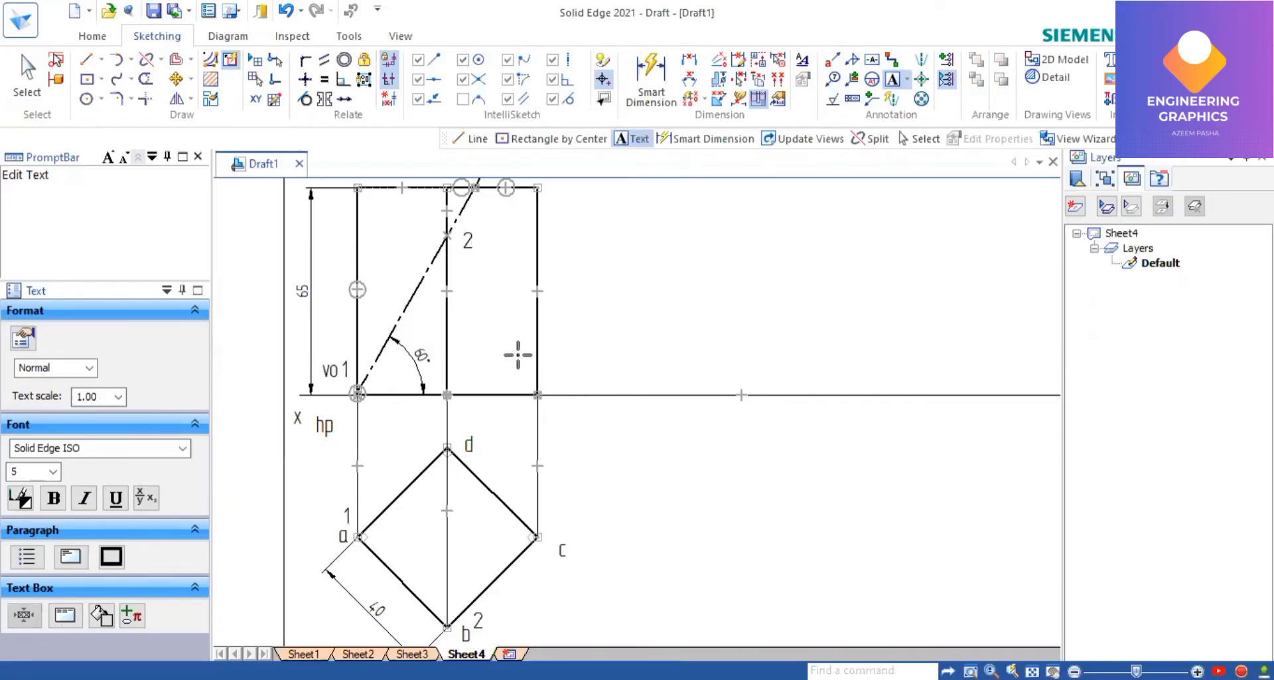
{"action": "left_click", "coordinate": [484, 191]}
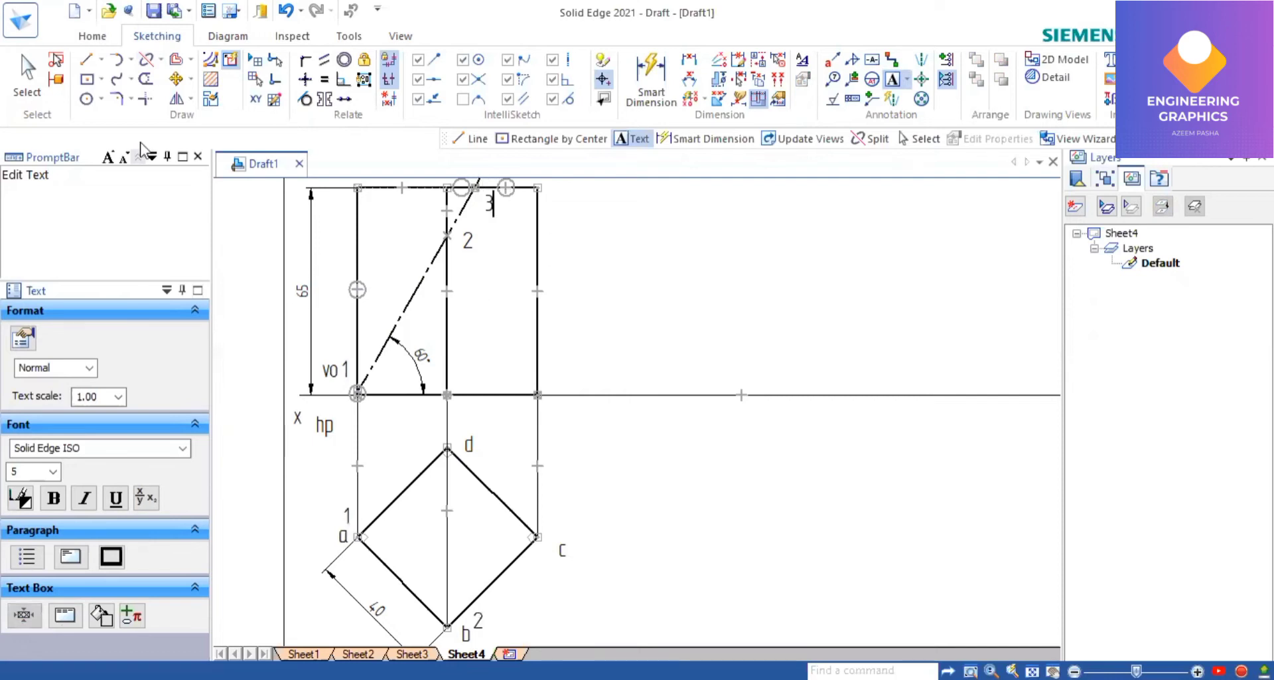
{"action": "left_click", "coordinate": [87, 60]}
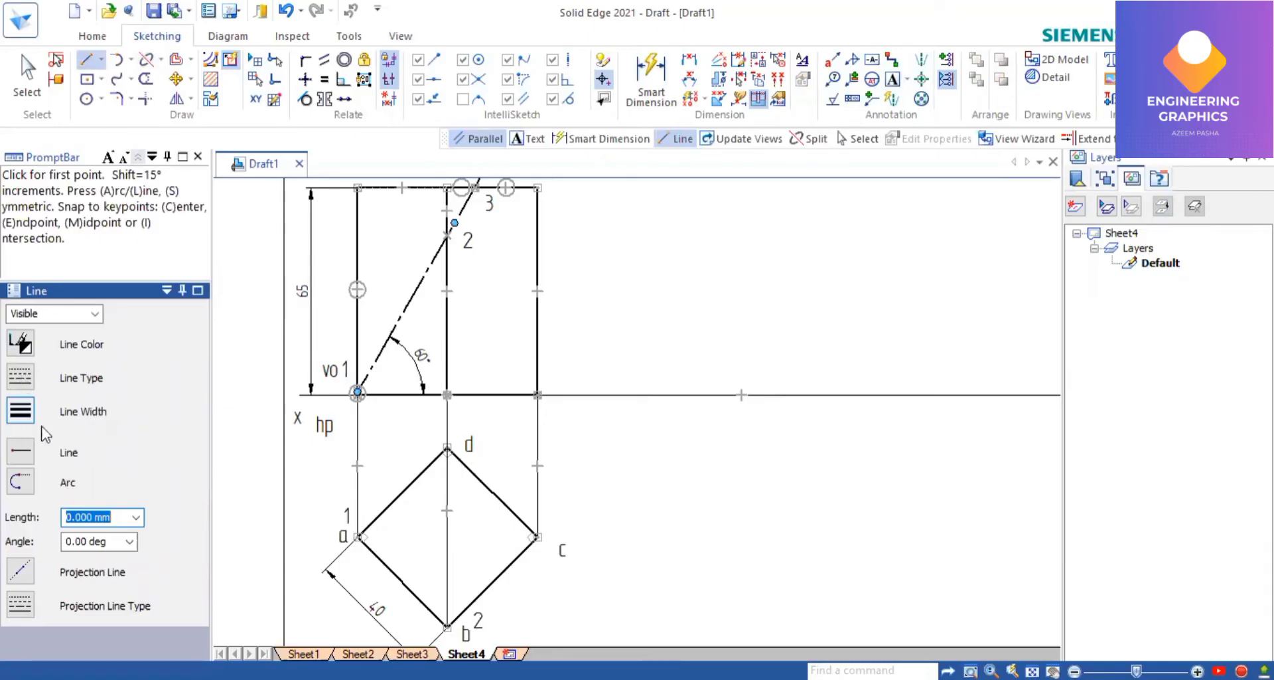
Draw a projector line from front-view point 3 down into the top view.
{"action": "left_click", "coordinate": [476, 188]}
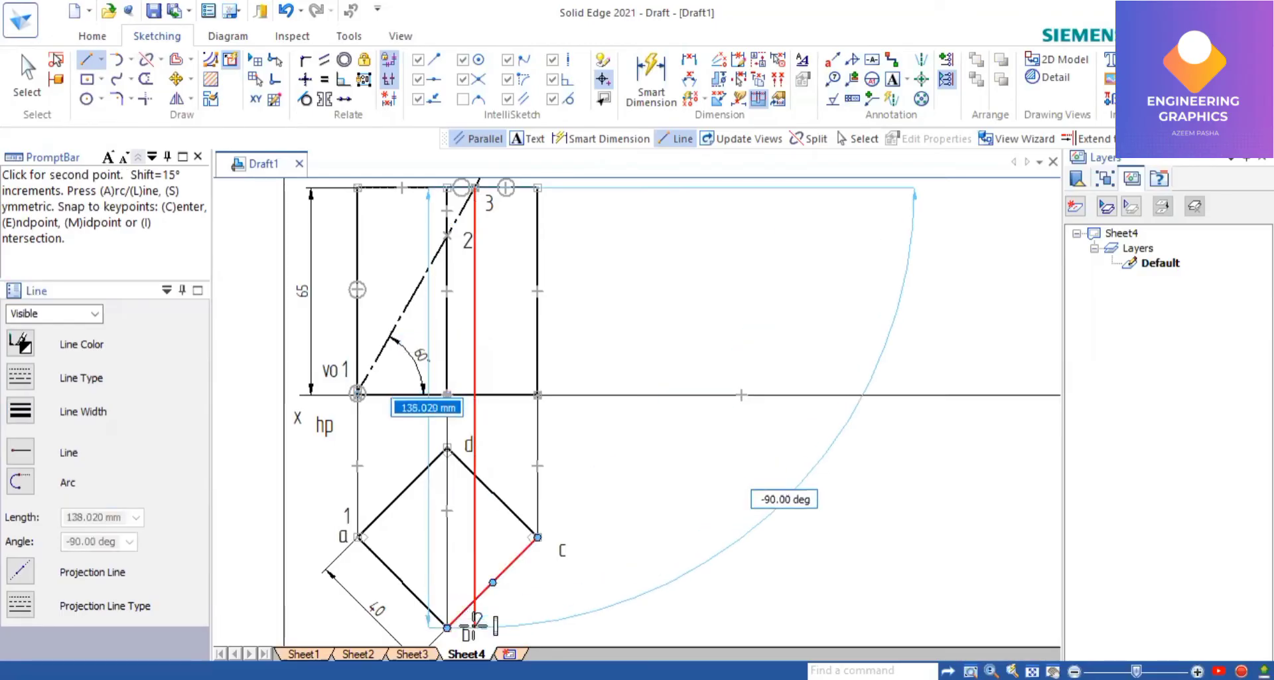
{"action": "left_click", "coordinate": [541, 556]}
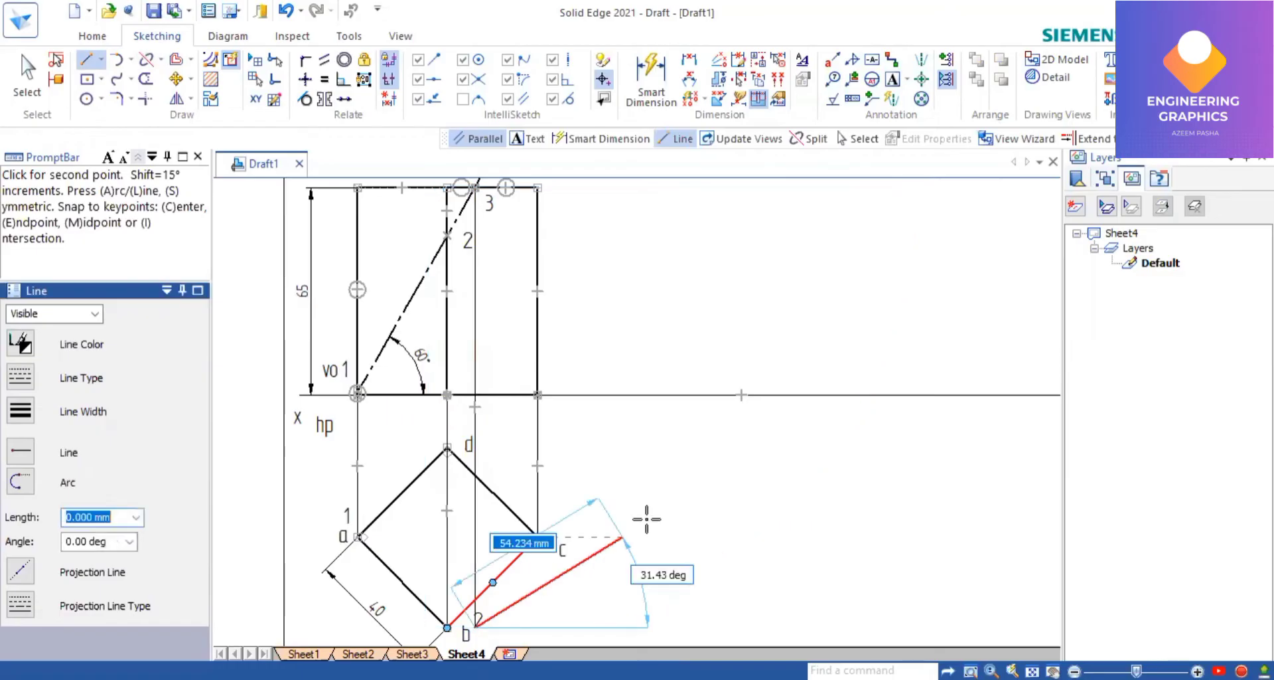
{"action": "right_click", "coordinate": [572, 472]}
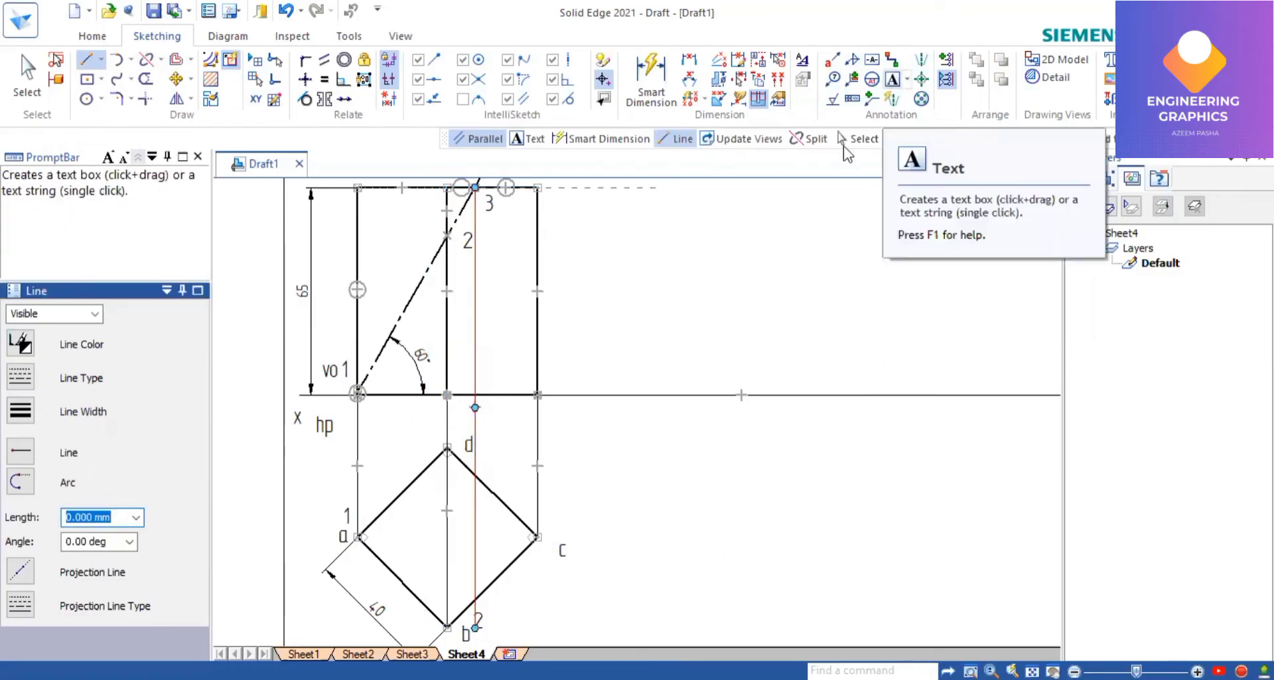
Place labels 3, 4 and 5 beside the remaining section points in the top and front views.
{"action": "left_click", "coordinate": [490, 588]}
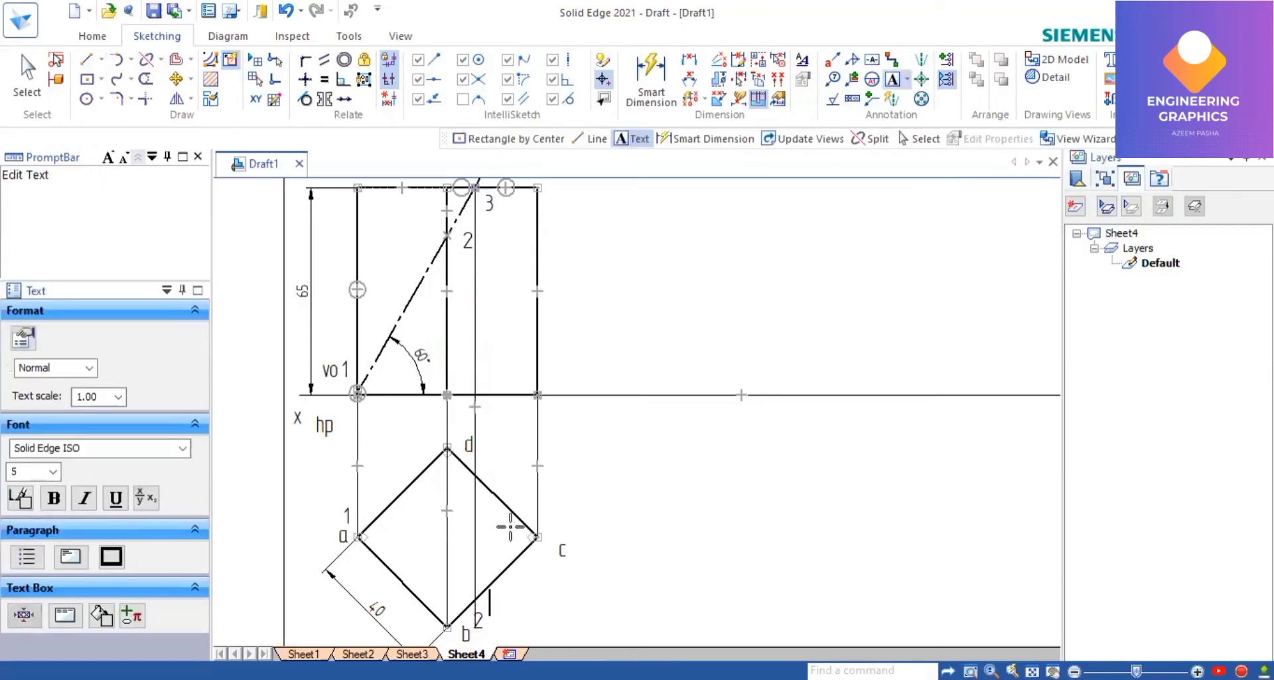
{"action": "type", "text": "3"}
{"action": "left_click", "coordinate": [489, 455]}
{"action": "type", "text": "4"}
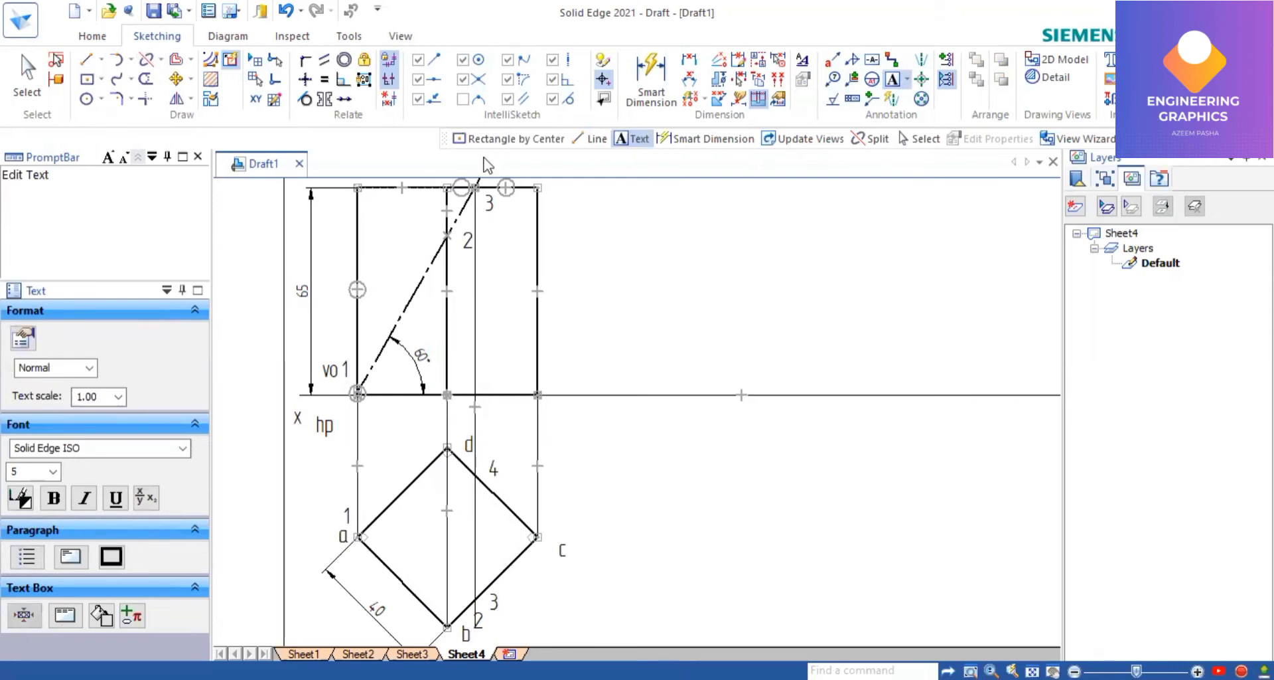
{"action": "left_click", "coordinate": [497, 211]}
{"action": "type", "text": "4"}
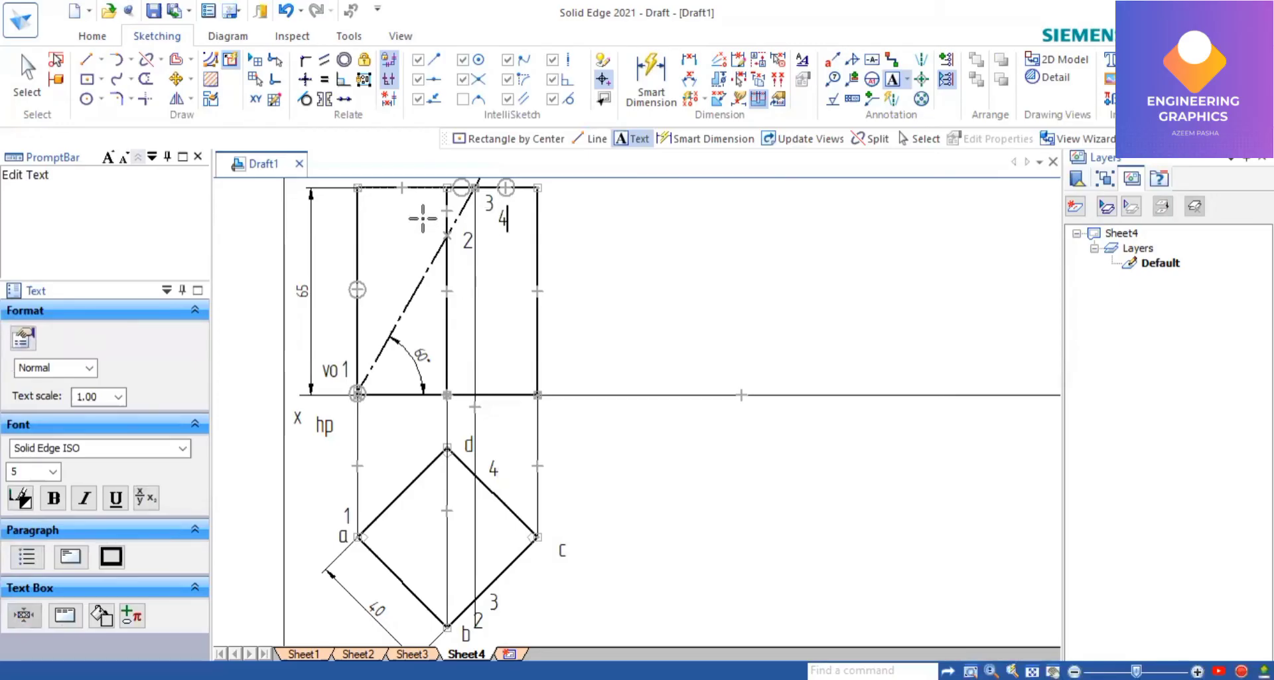
{"action": "type", "text": "5"}
{"action": "left_click", "coordinate": [428, 416]}
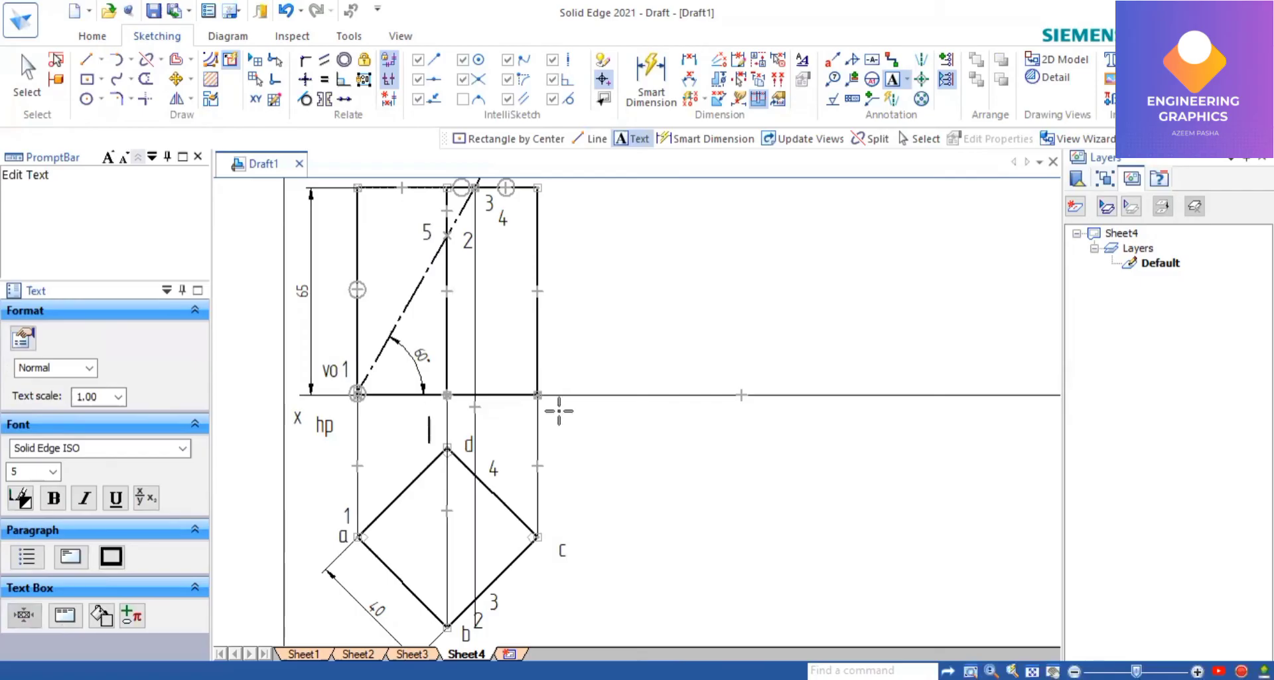
{"action": "type", "text": "5"}
{"action": "left_click", "coordinate": [1033, 671]}
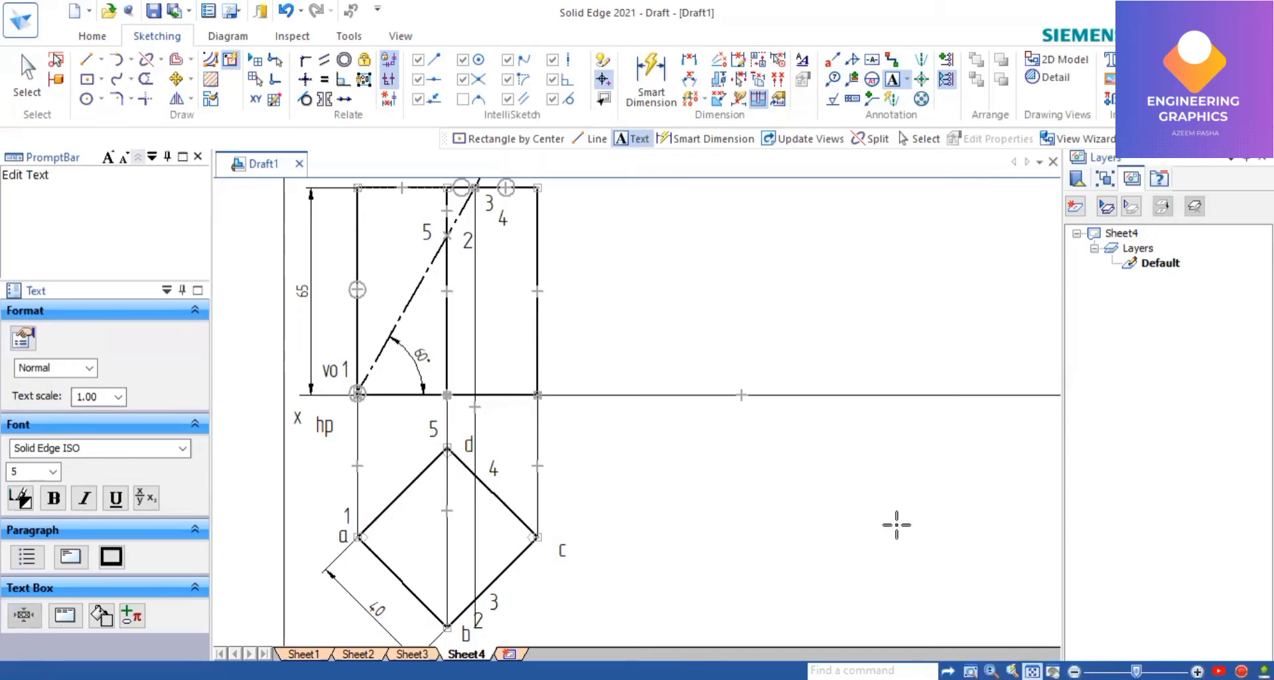
{"action": "left_click", "coordinate": [86, 59]}
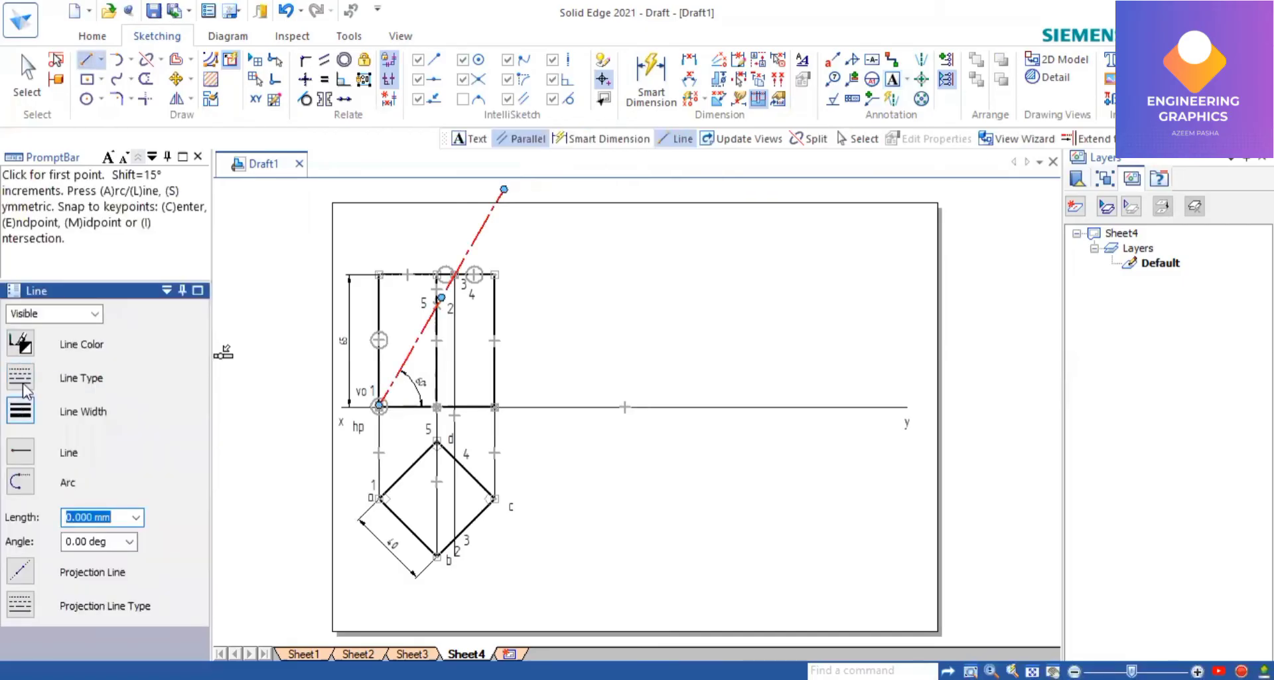
Draw a horizontal line from the front view's top-right corner across the sheet.
{"action": "left_click", "coordinate": [20, 410]}
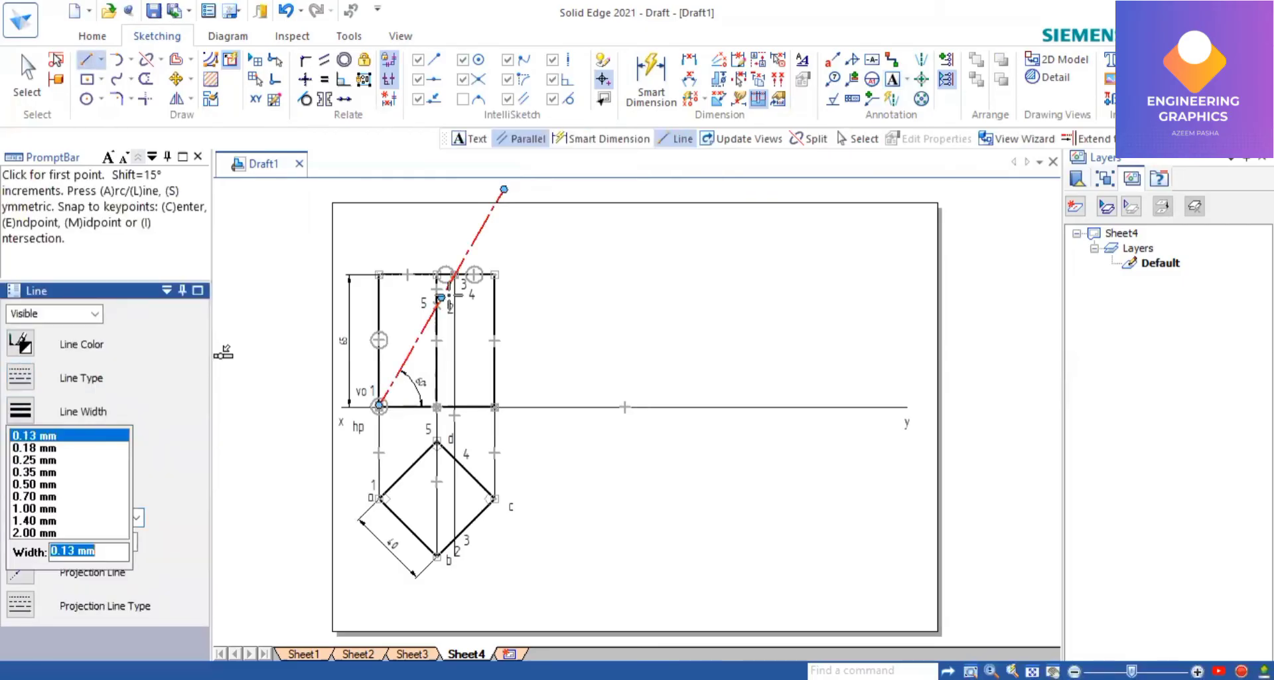
{"action": "left_click", "coordinate": [455, 275]}
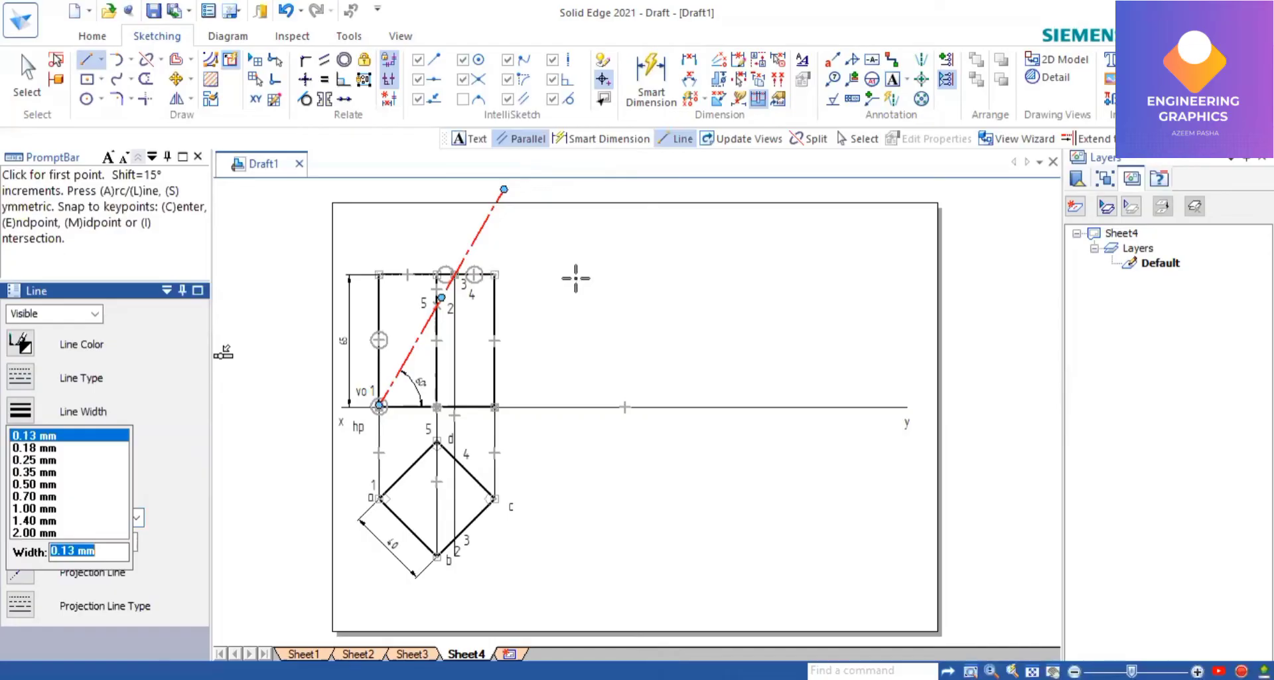
{"action": "left_click", "coordinate": [903, 274]}
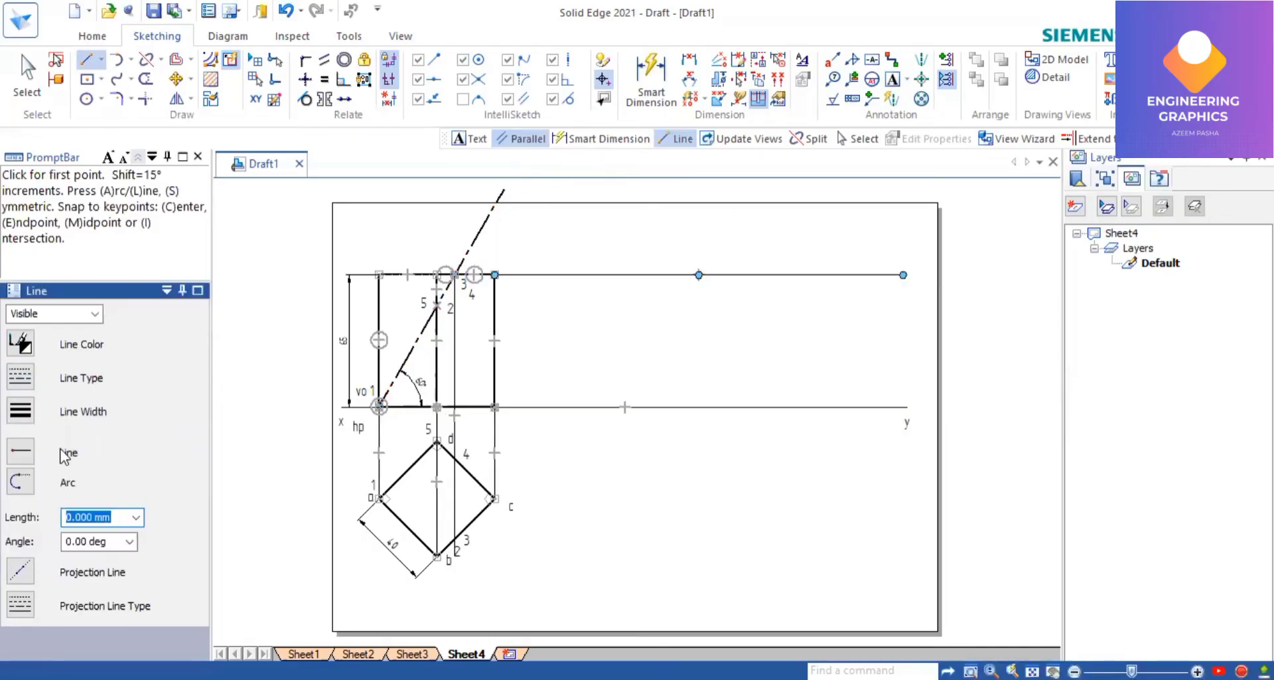
At 0.70 mm line width, draw a vertical line from the top horizontal down to the XY line.
{"action": "left_click", "coordinate": [20, 413]}
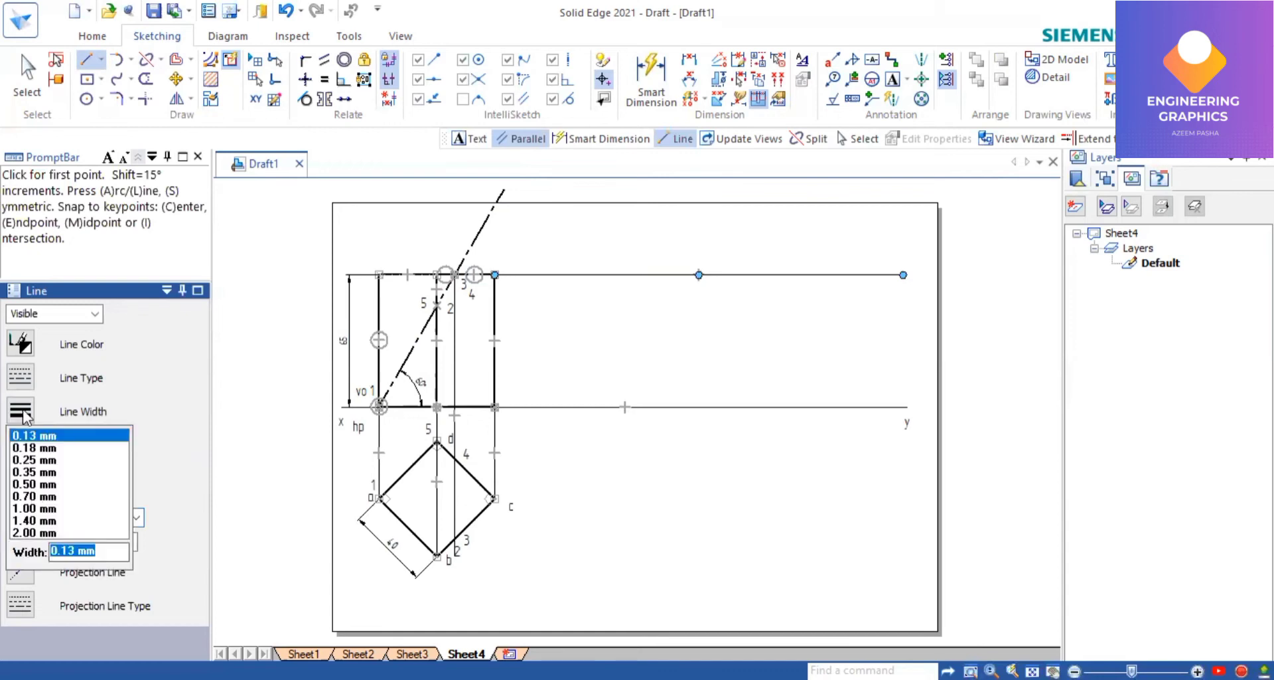
{"action": "left_click", "coordinate": [33, 495]}
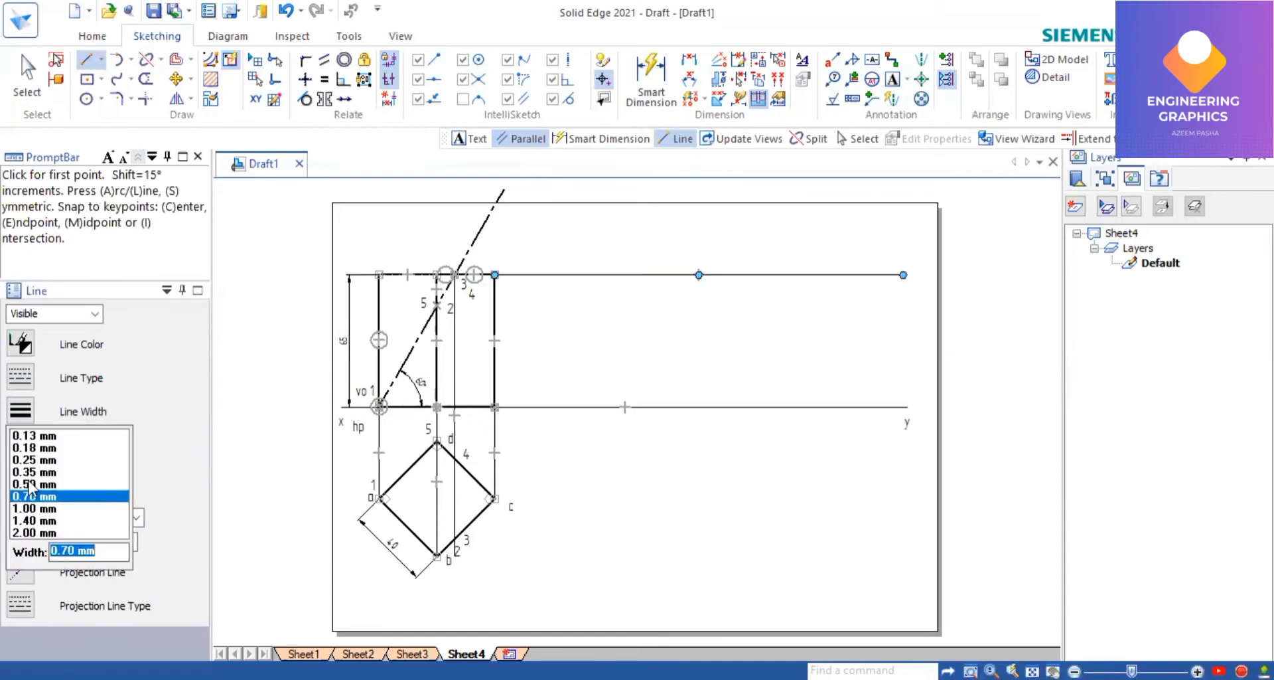
{"action": "left_click", "coordinate": [528, 274]}
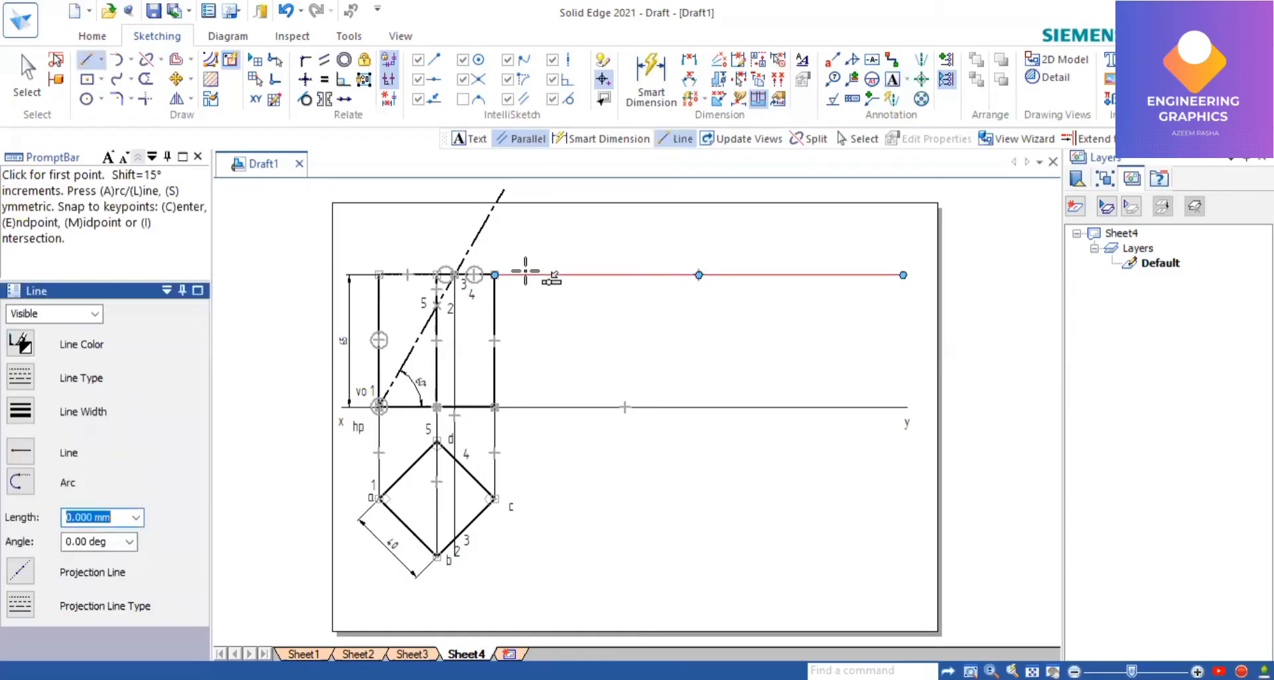
{"action": "left_click", "coordinate": [533, 274]}
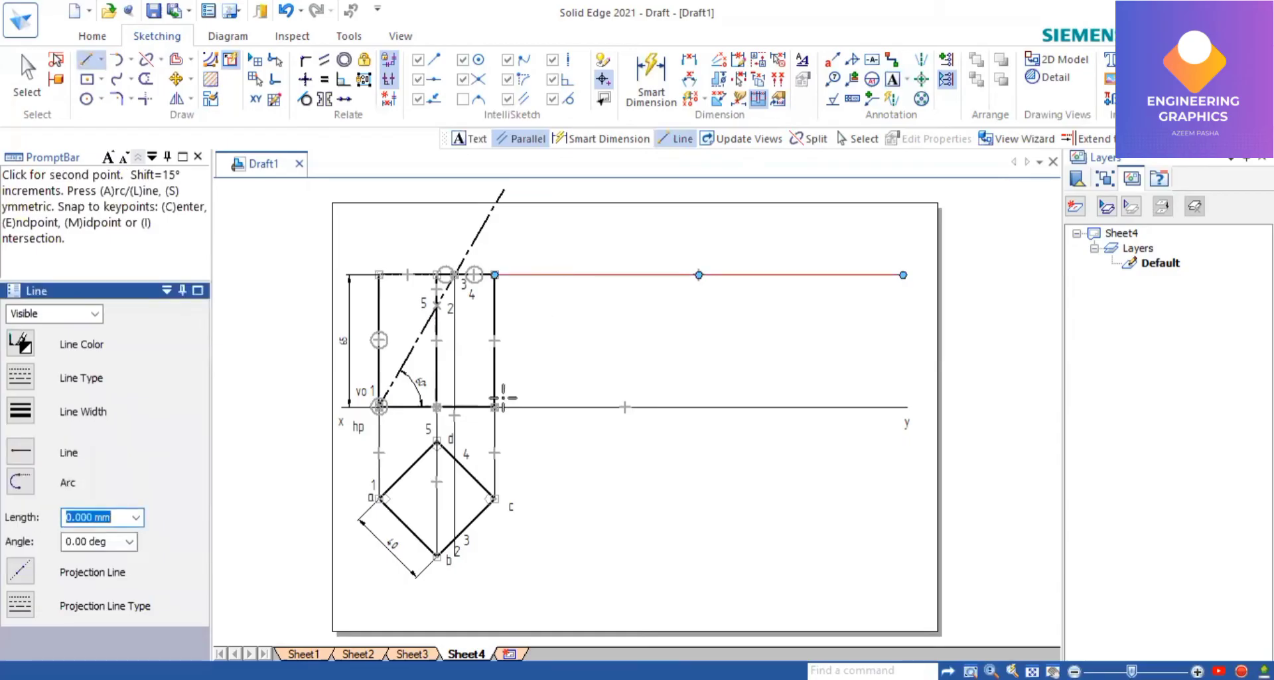
{"action": "left_click", "coordinate": [533, 407]}
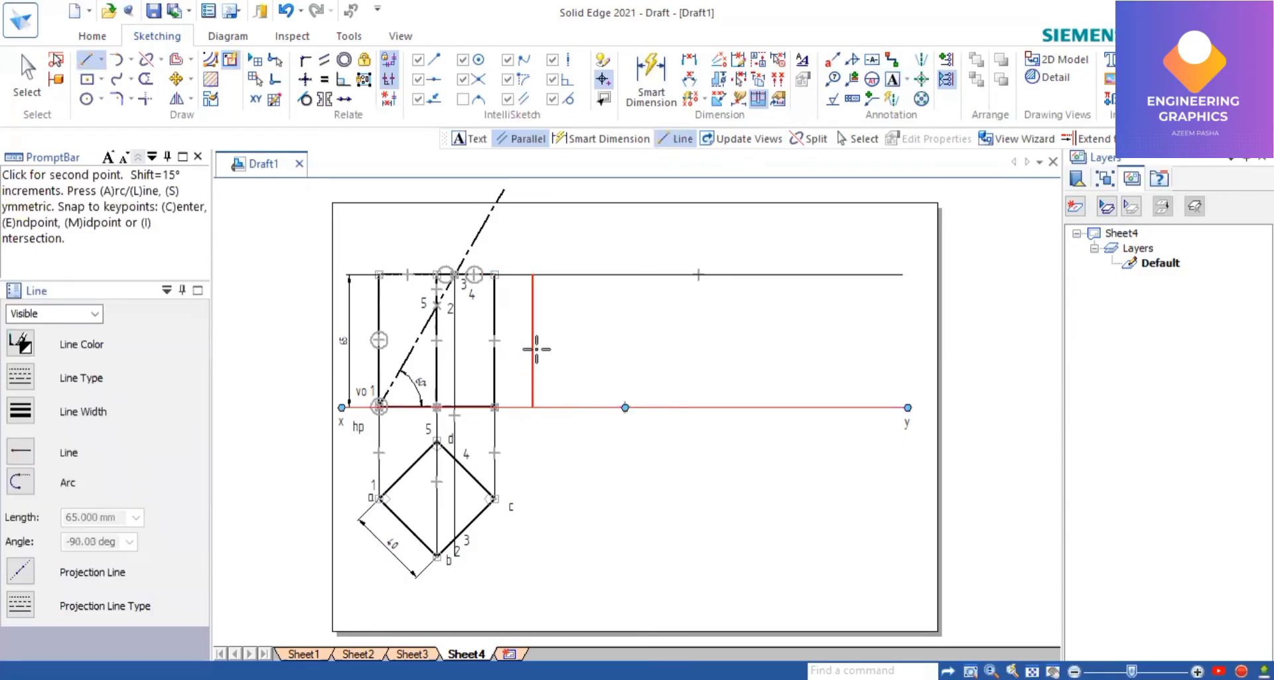
{"action": "left_click", "coordinate": [176, 61]}
{"action": "scroll", "coordinate": [415, 496], "scroll_direction": "up", "scroll_amount": 1}
Offset the vertical line four times to the right at 40 mm spacing.
{"action": "left_click", "coordinate": [563, 319]}
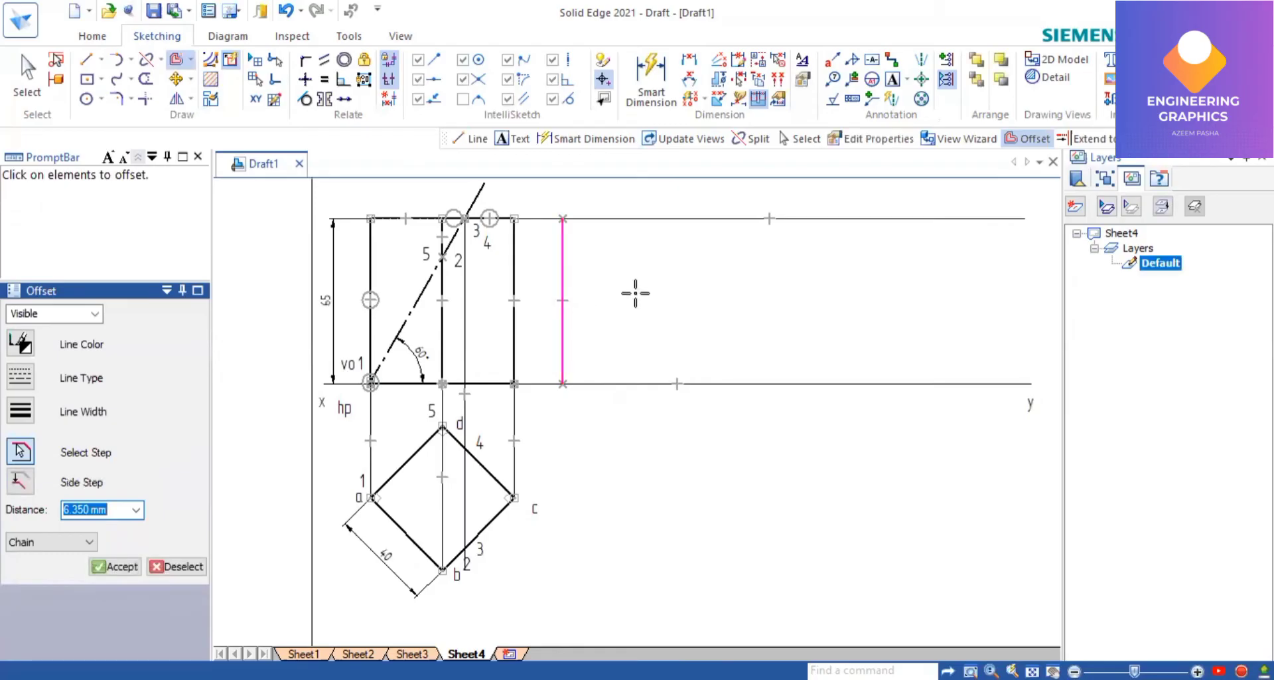
{"action": "type", "text": "40"}
{"action": "key", "text": "Return"}
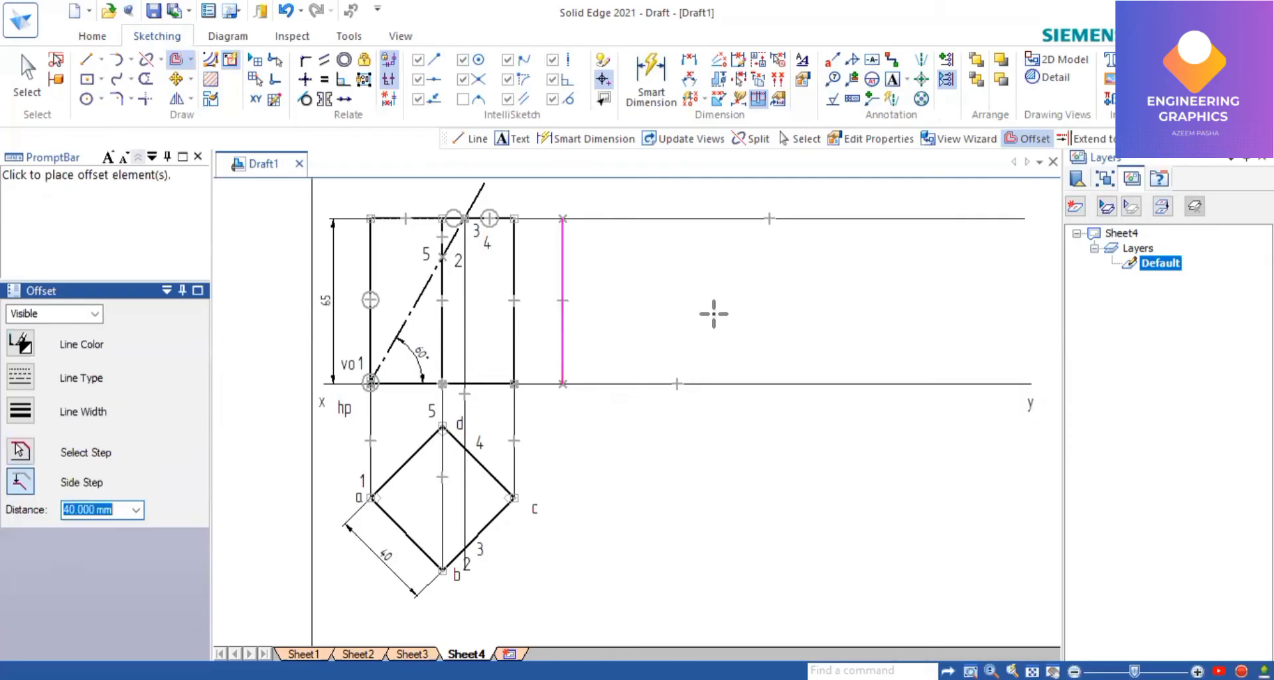
{"action": "left_click", "coordinate": [769, 302]}
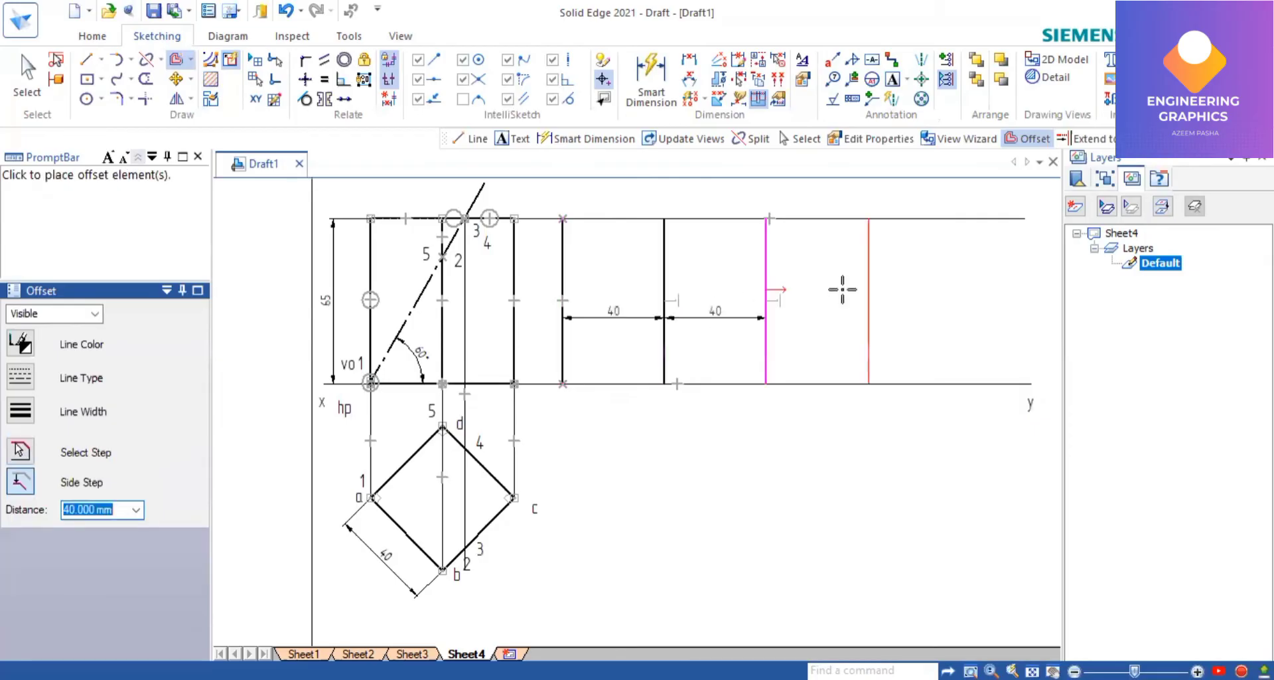
{"action": "left_click", "coordinate": [943, 282]}
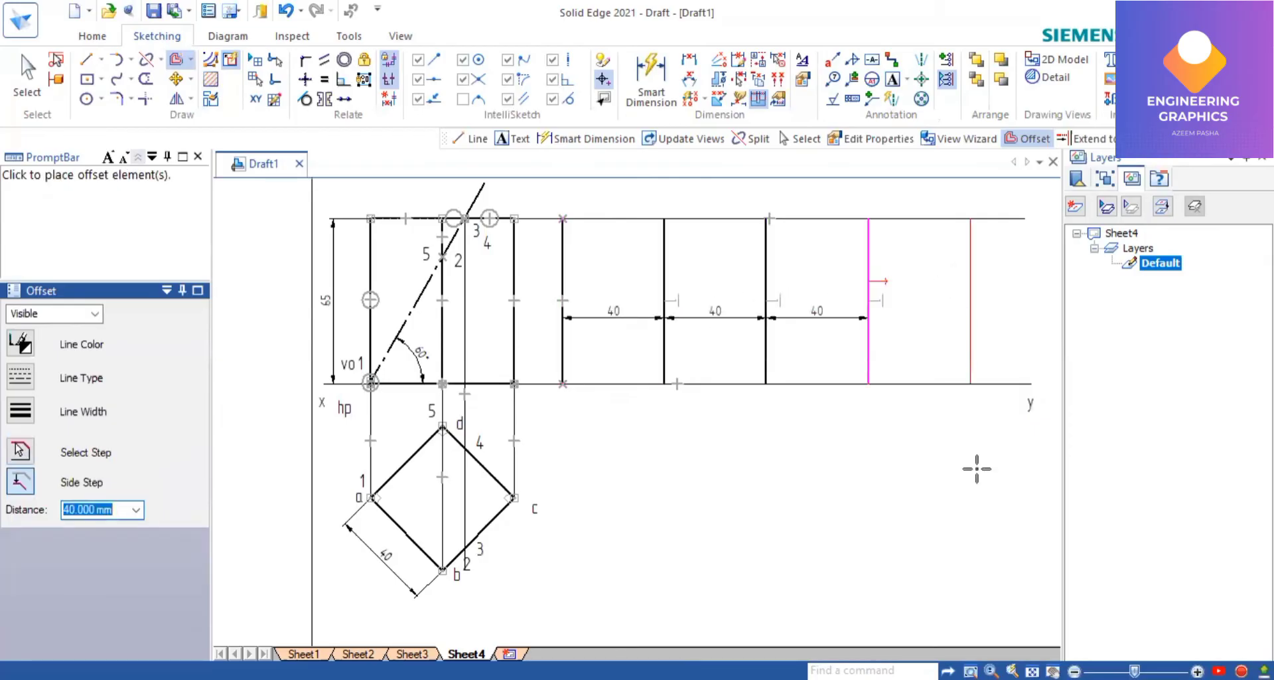
{"action": "right_click", "coordinate": [829, 307]}
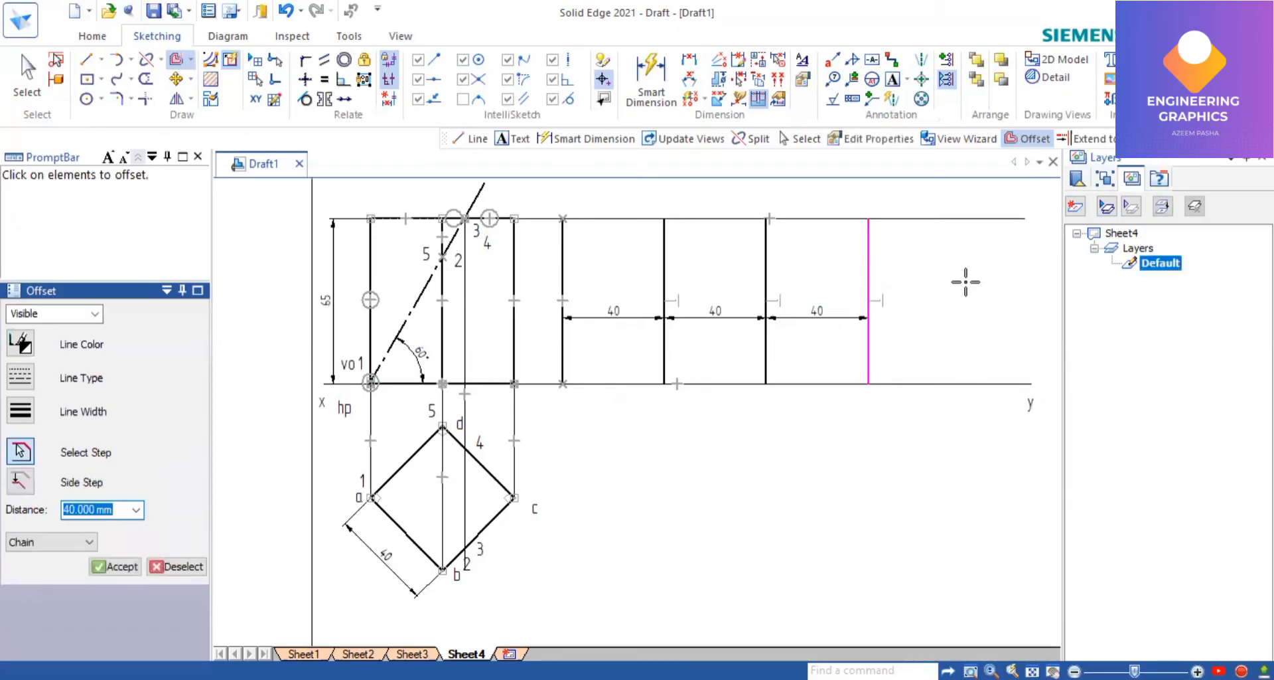
{"action": "right_click", "coordinate": [930, 305]}
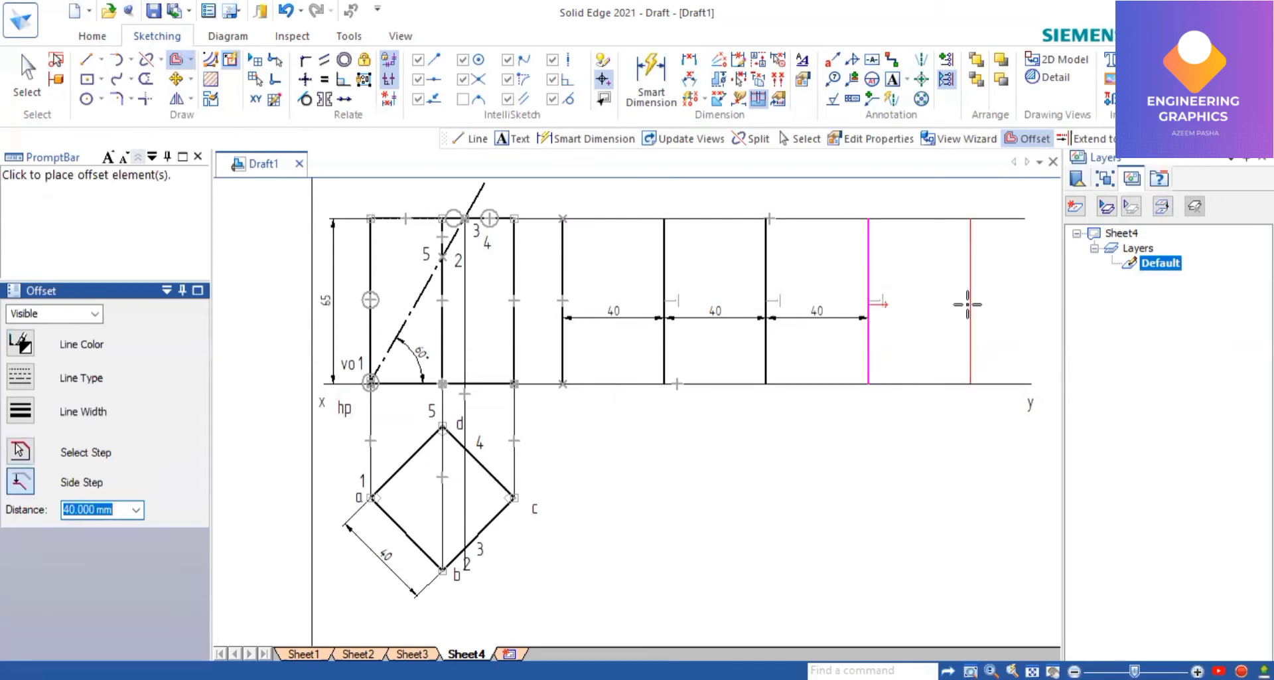
{"action": "left_click", "coordinate": [953, 418]}
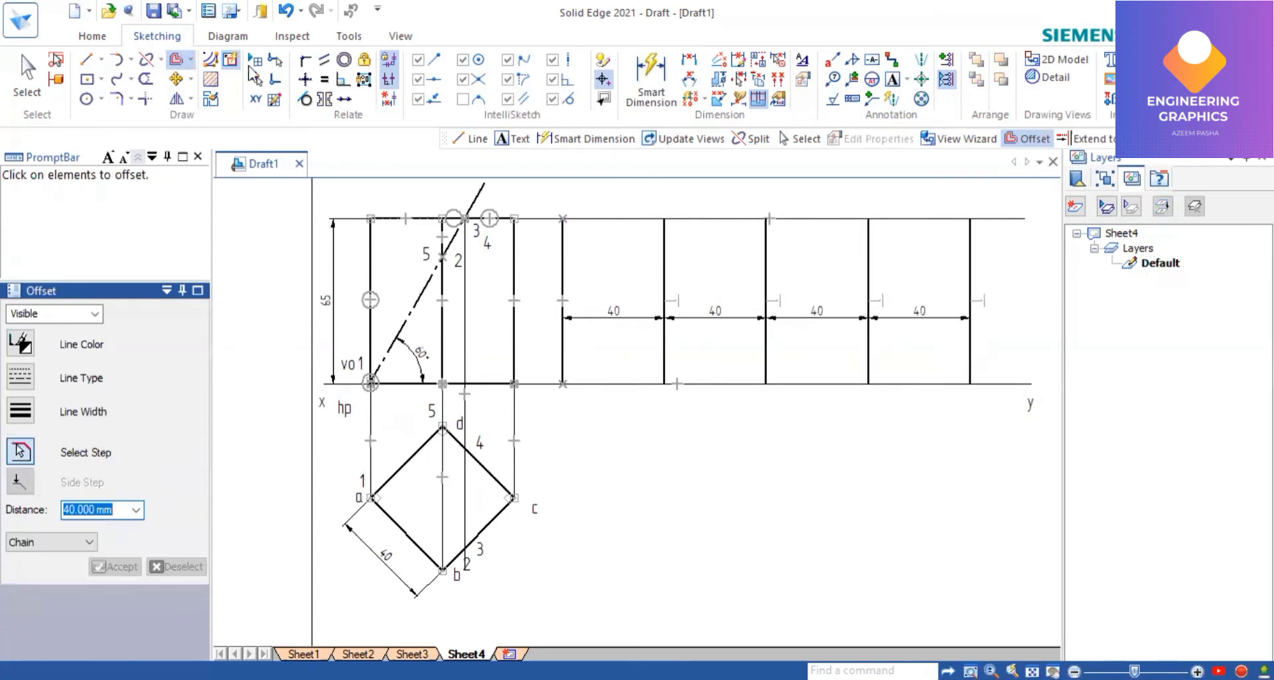
{"action": "left_click", "coordinate": [689, 59]}
{"action": "left_click", "coordinate": [561, 270]}
Dimension the overall 160 span of the development lines and label the first line A.
{"action": "left_click", "coordinate": [953, 345]}
{"action": "left_click", "coordinate": [901, 466]}
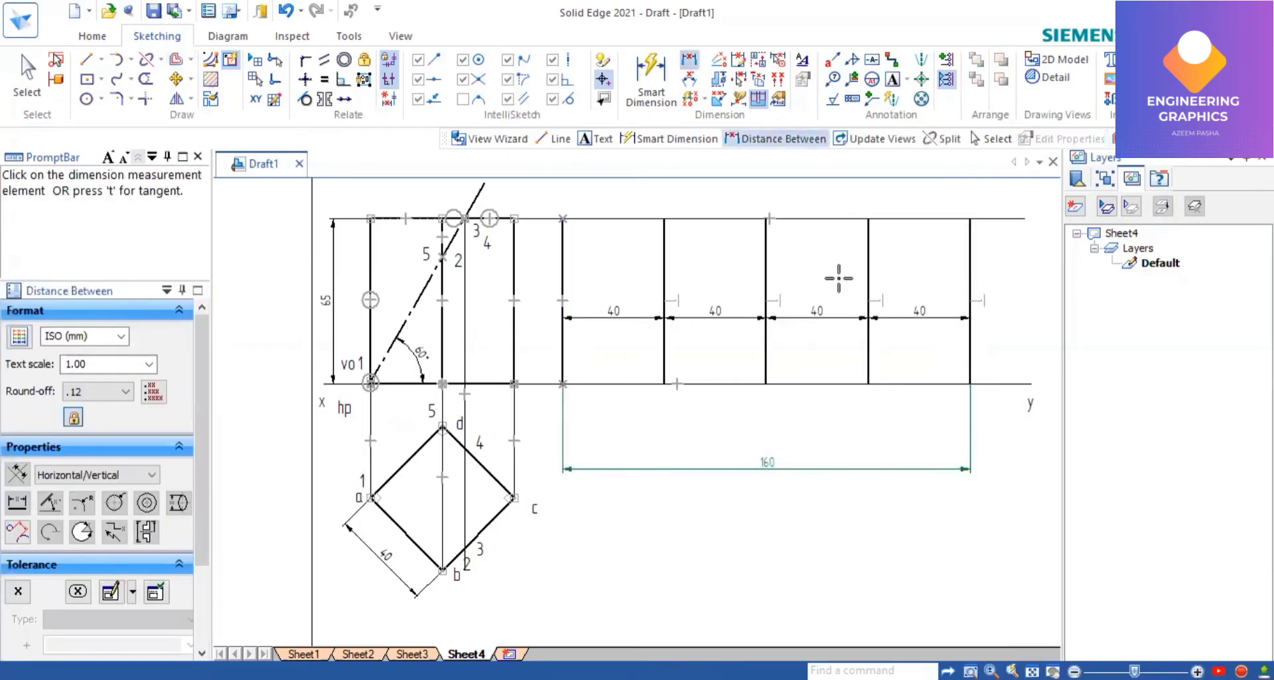
{"action": "left_click", "coordinate": [892, 80]}
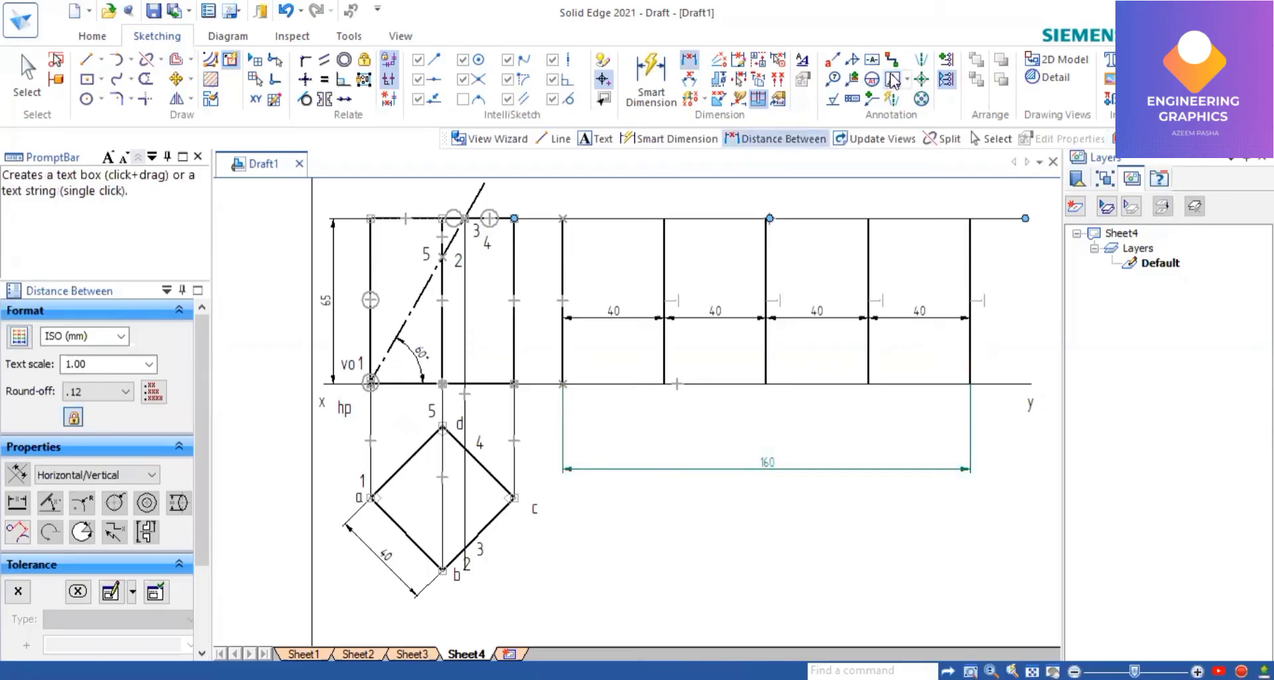
{"action": "left_click", "coordinate": [569, 401]}
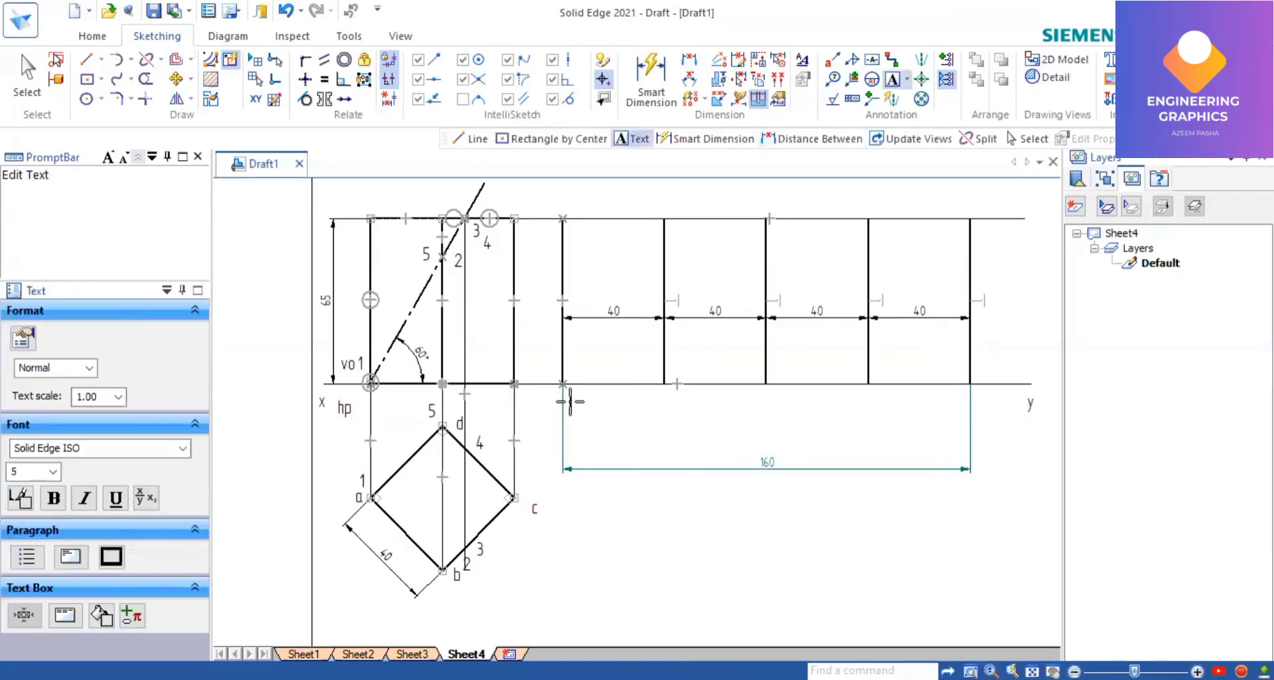
{"action": "type", "text": "A"}
{"action": "left_click", "coordinate": [668, 396]}
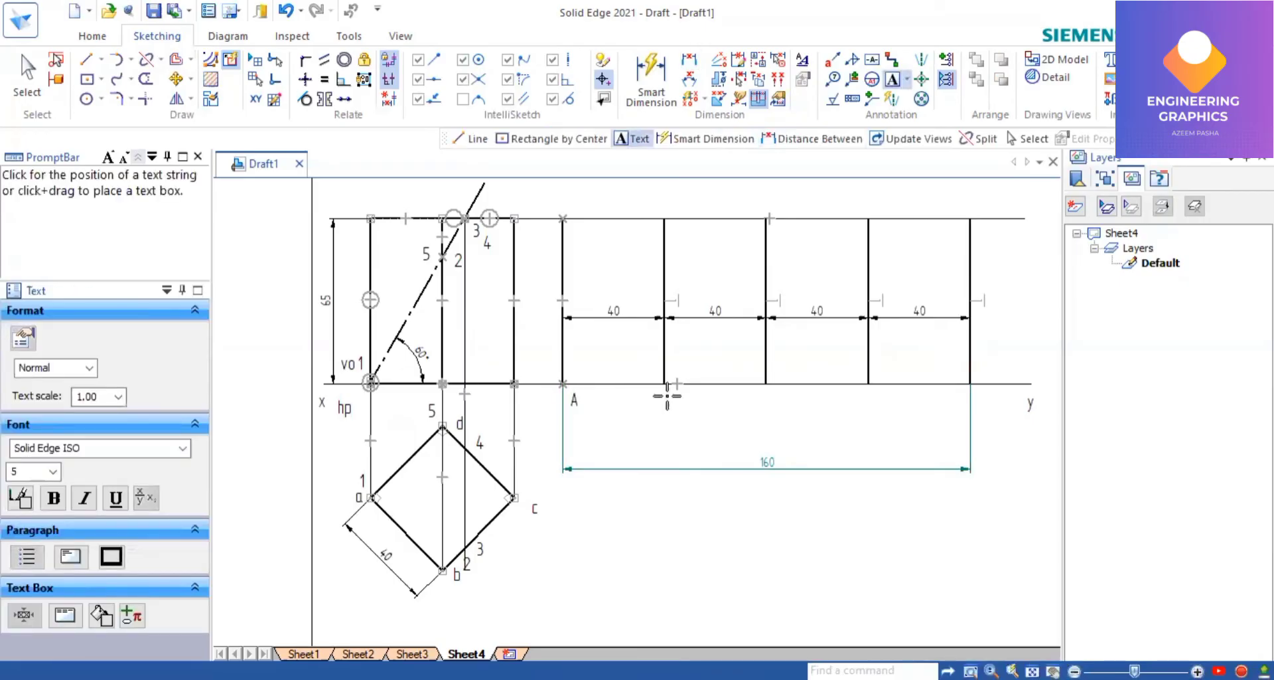
Label the remaining lines B, C, D and A, and place label 1 left of line A.
{"action": "left_click", "coordinate": [667, 396]}
{"action": "type", "text": "B"}
{"action": "left_click", "coordinate": [764, 396]}
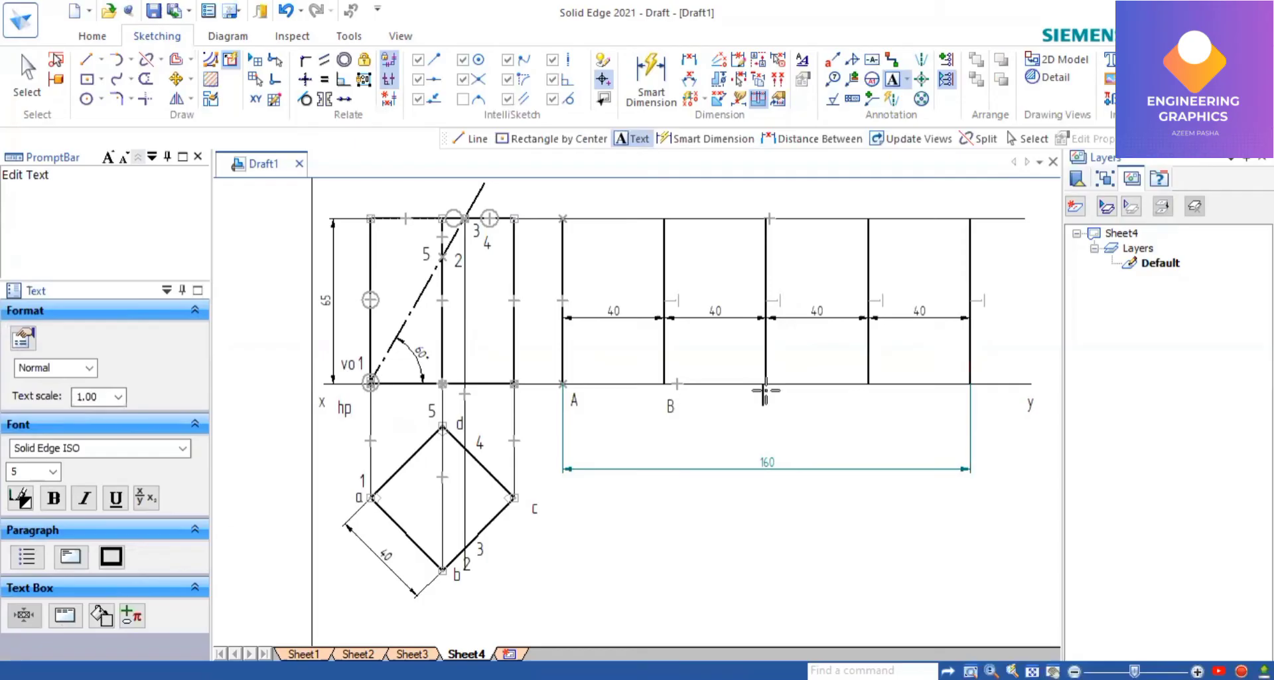
{"action": "type", "text": "C"}
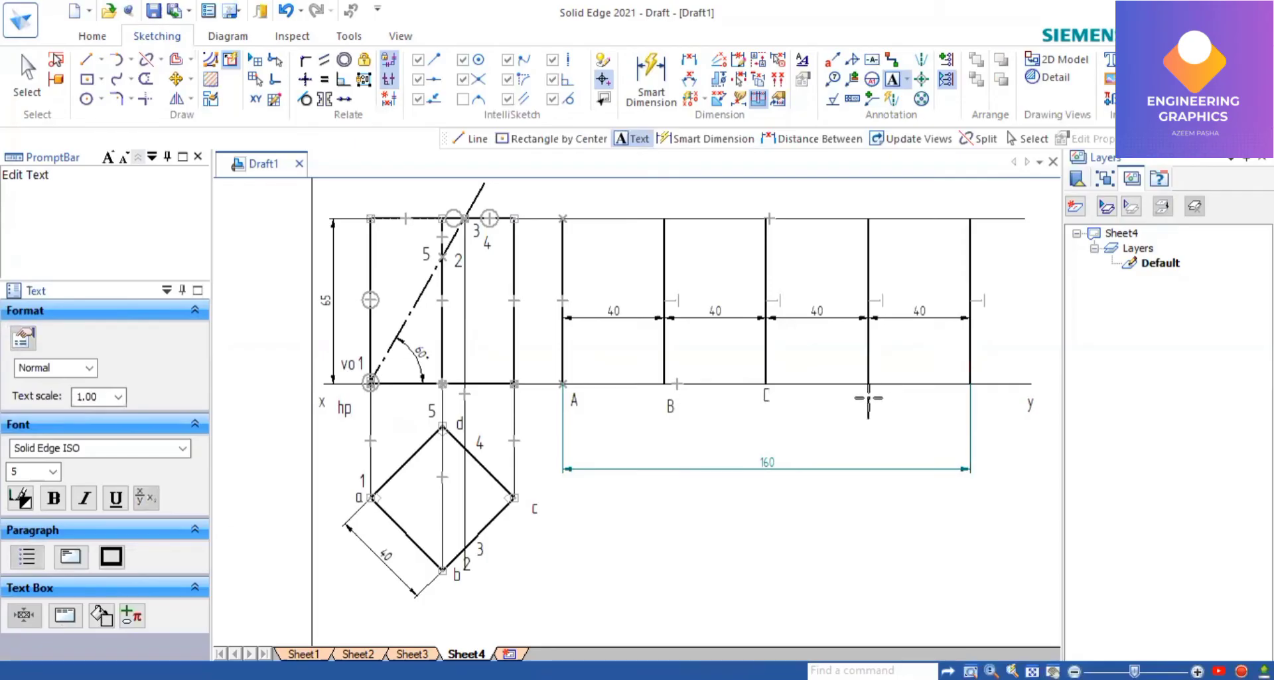
{"action": "left_click", "coordinate": [868, 398]}
{"action": "type", "text": "D"}
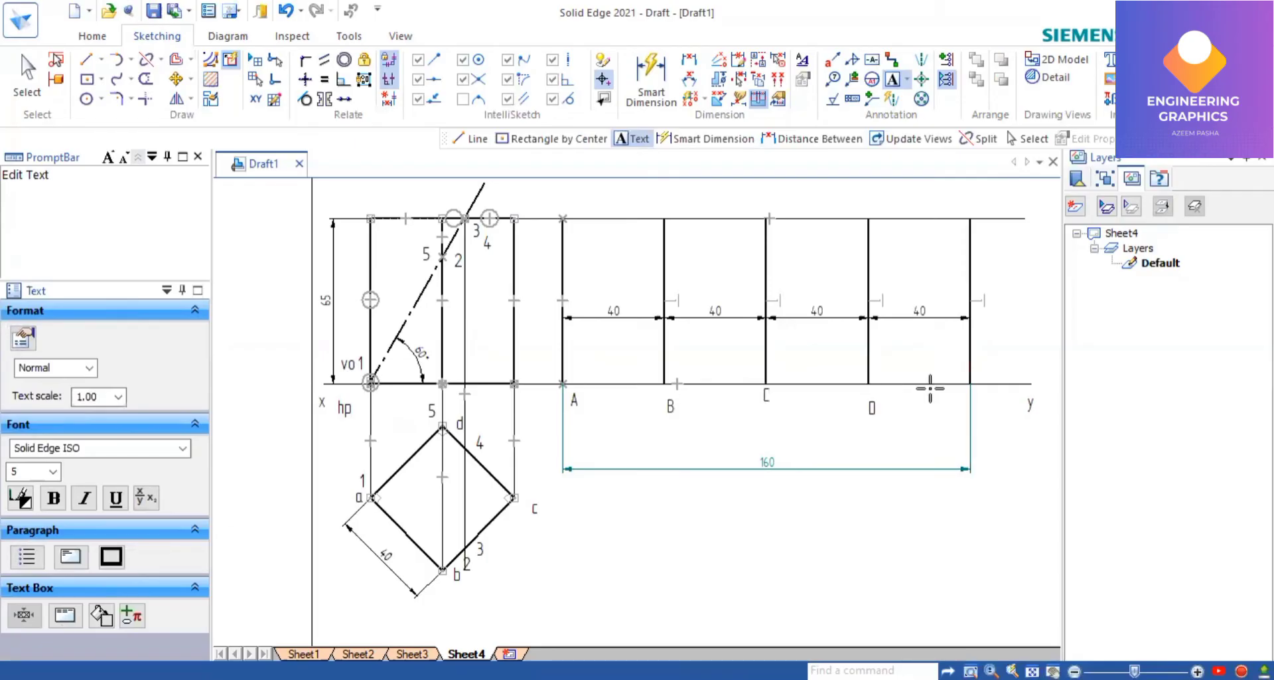
{"action": "left_click", "coordinate": [967, 393]}
{"action": "type", "text": "A"}
{"action": "left_click", "coordinate": [537, 359]}
Finish label 1 and split the front-view edge where the cutting plane crosses near point 5.
{"action": "type", "text": "1"}
{"action": "left_click", "coordinate": [84, 62]}
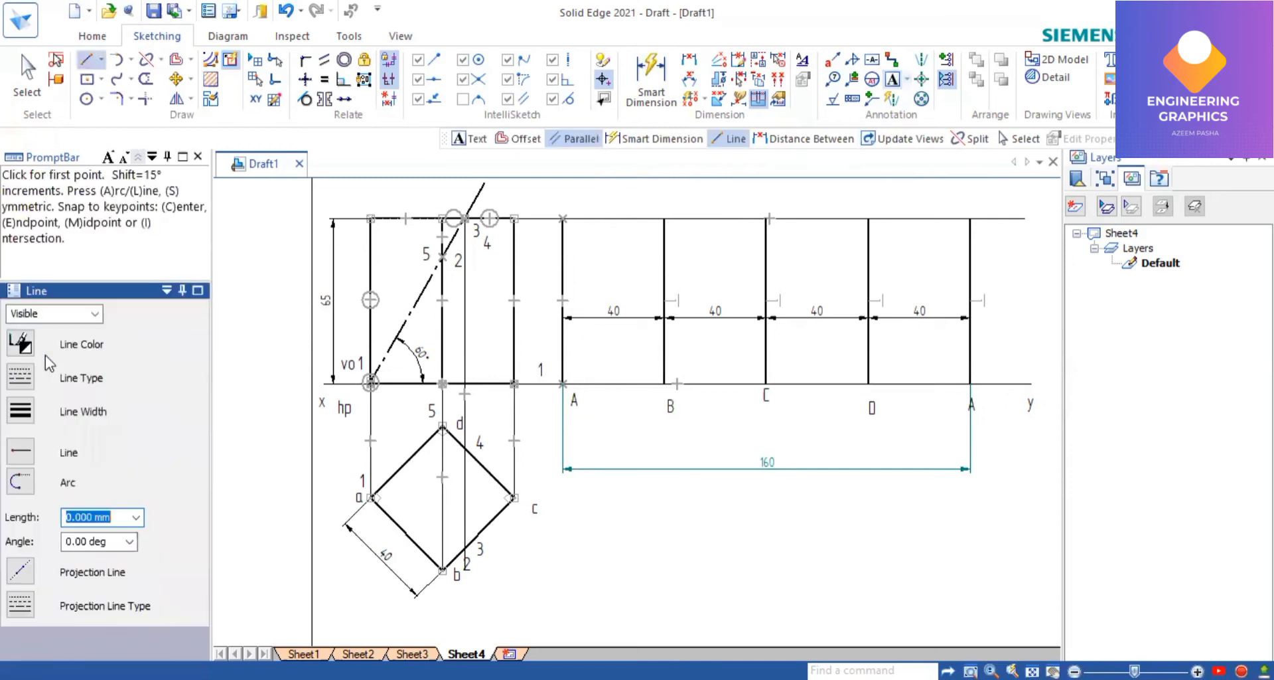
{"action": "left_click", "coordinate": [19, 376]}
{"action": "left_click", "coordinate": [15, 415]}
{"action": "scroll", "coordinate": [441, 255], "scroll_direction": "up", "scroll_amount": 2}
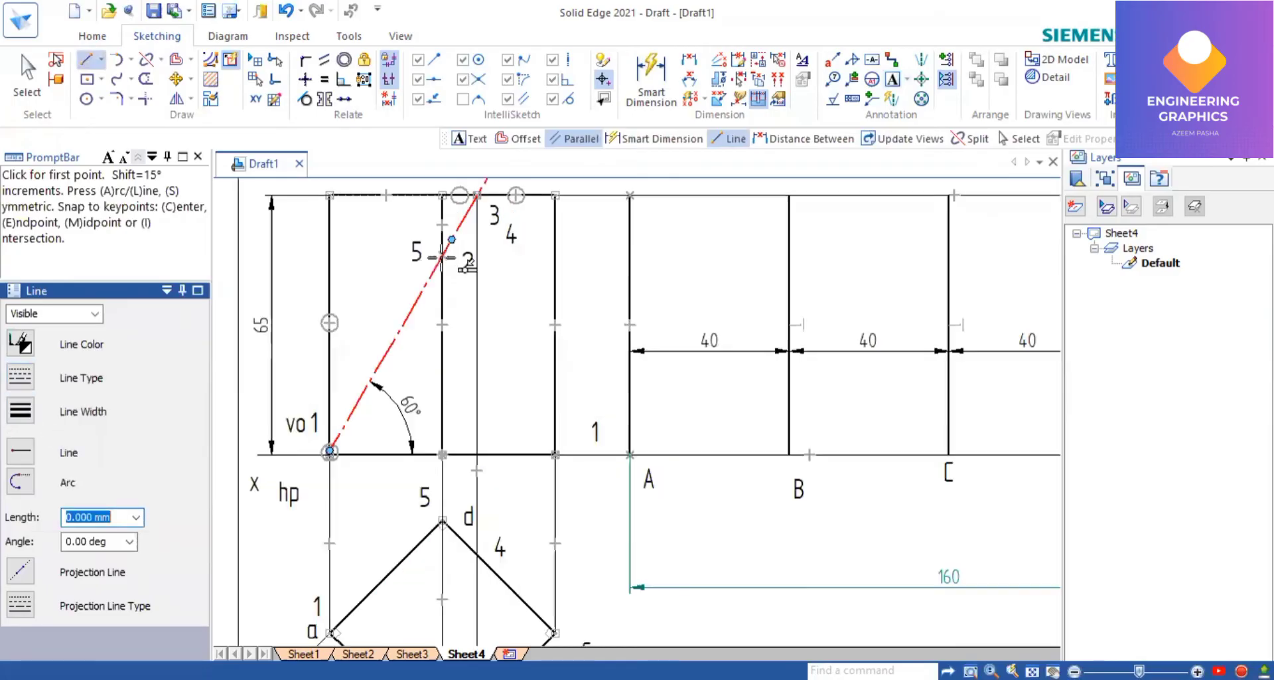
{"action": "left_click", "coordinate": [147, 60]}
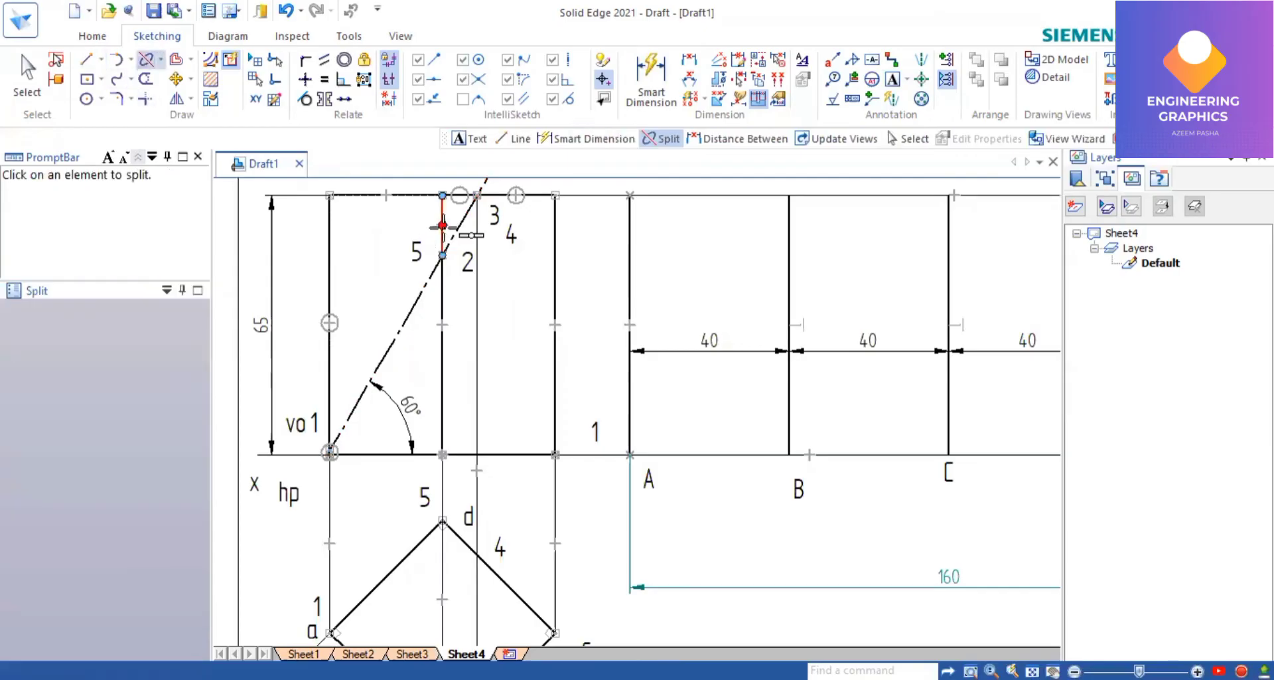
{"action": "left_click", "coordinate": [443, 254]}
{"action": "left_click", "coordinate": [443, 255]}
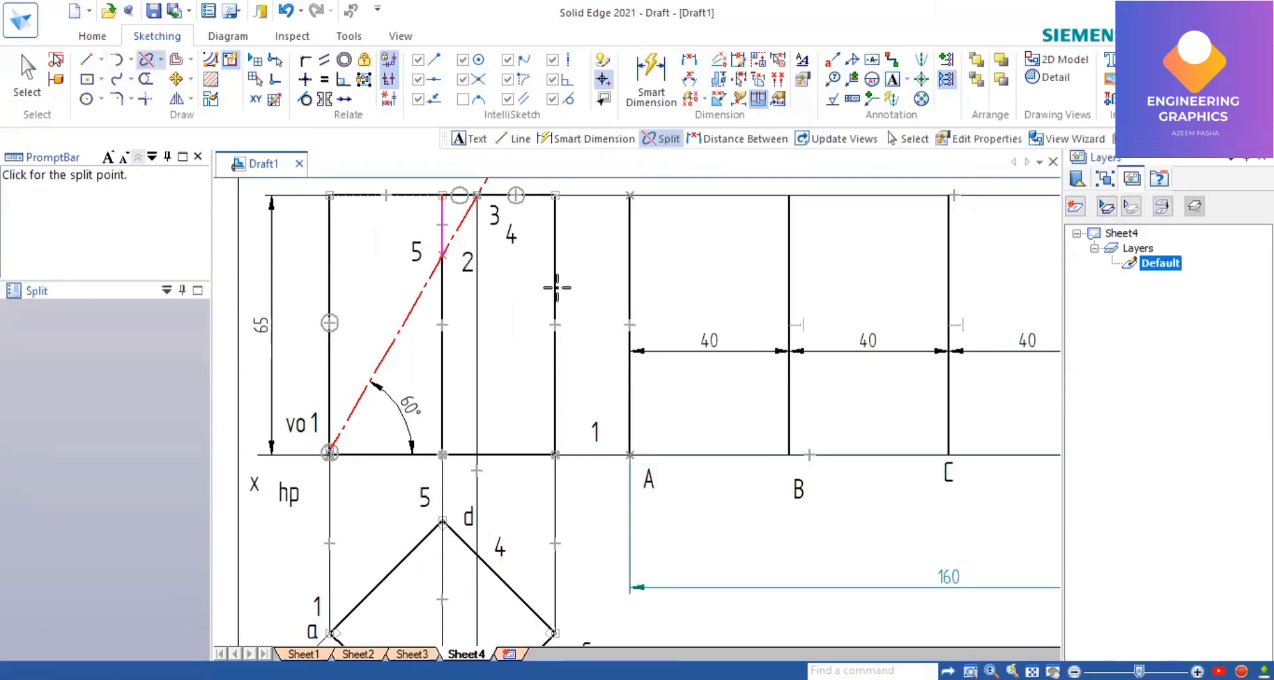
Draw a projector line from front-view point 2 across the development.
{"action": "left_click", "coordinate": [87, 60]}
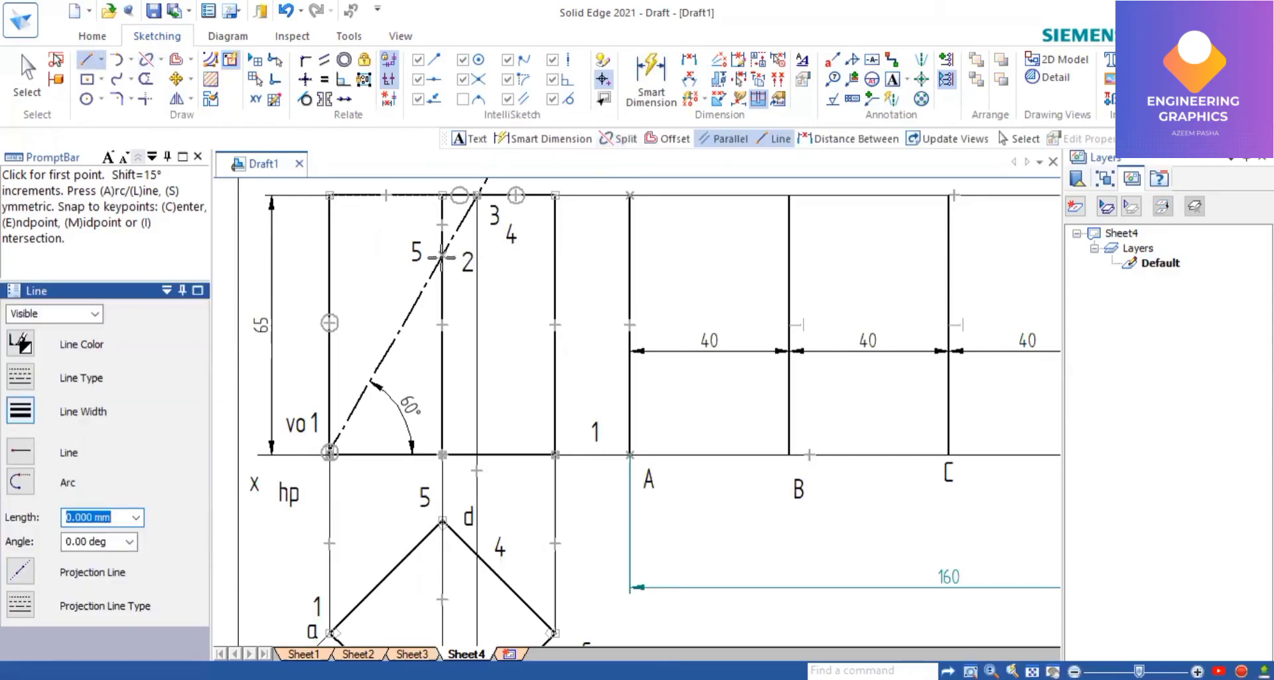
{"action": "scroll", "coordinate": [440, 249], "scroll_direction": "up", "scroll_amount": 4}
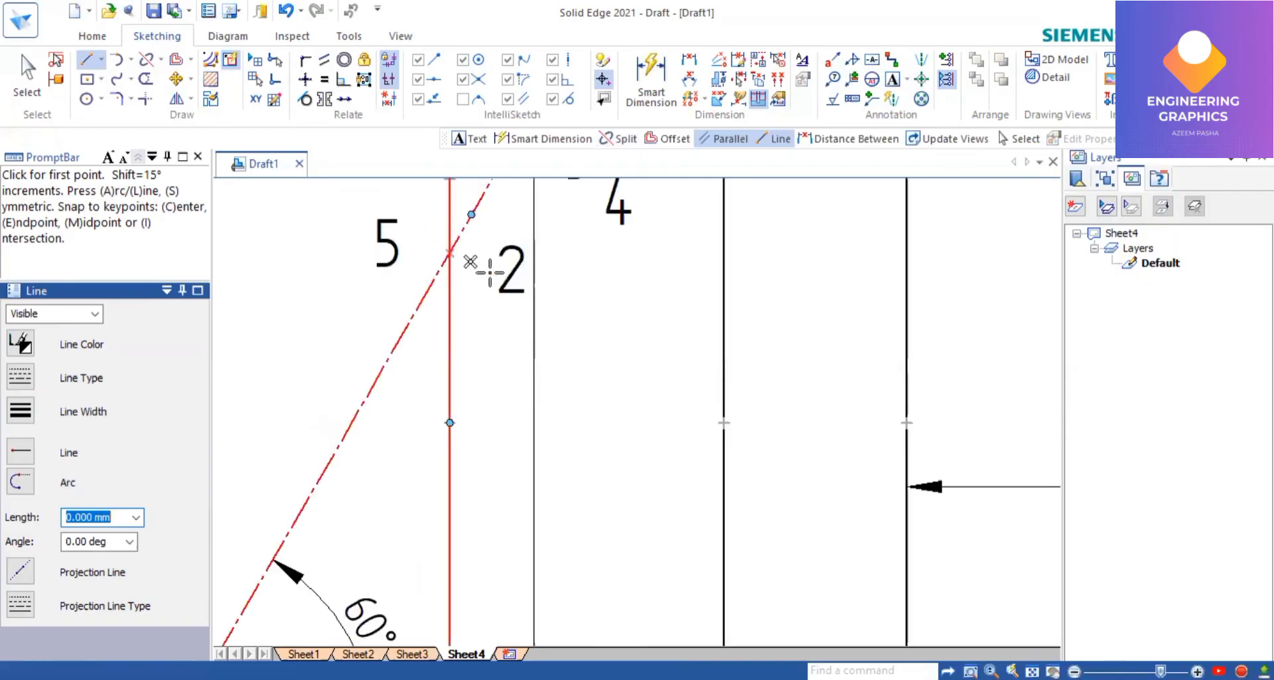
{"action": "left_click", "coordinate": [450, 253]}
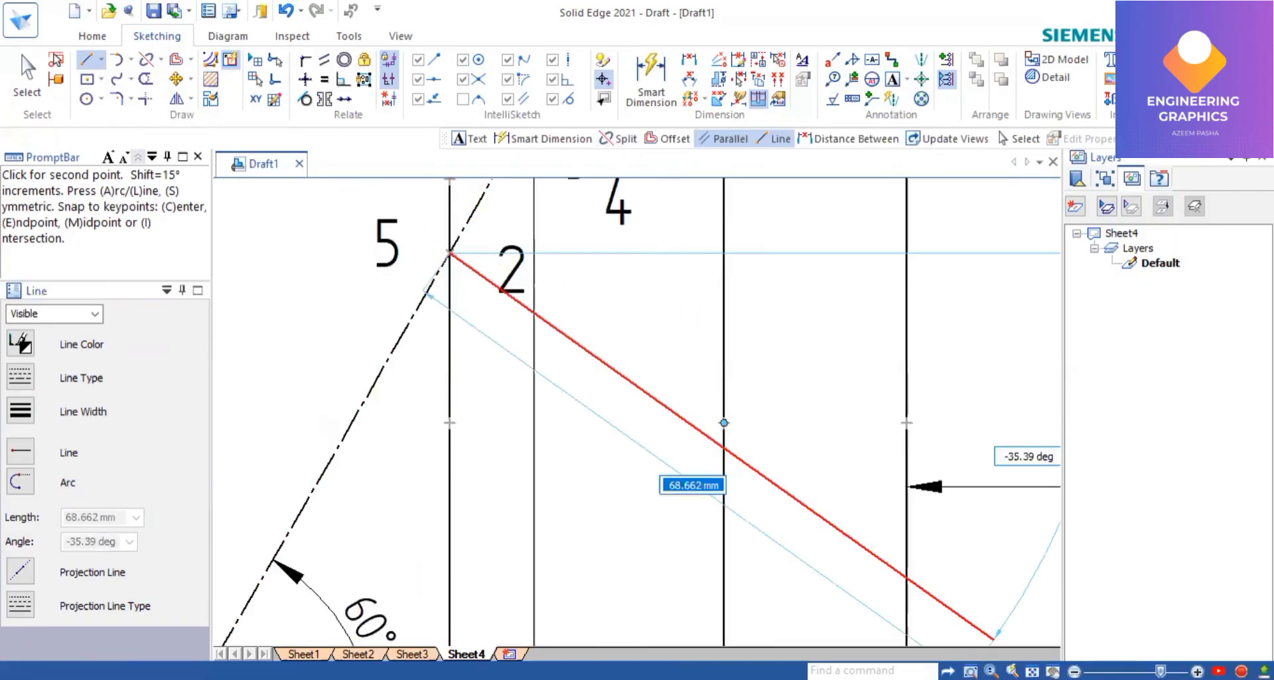
{"action": "left_click", "coordinate": [1032, 671]}
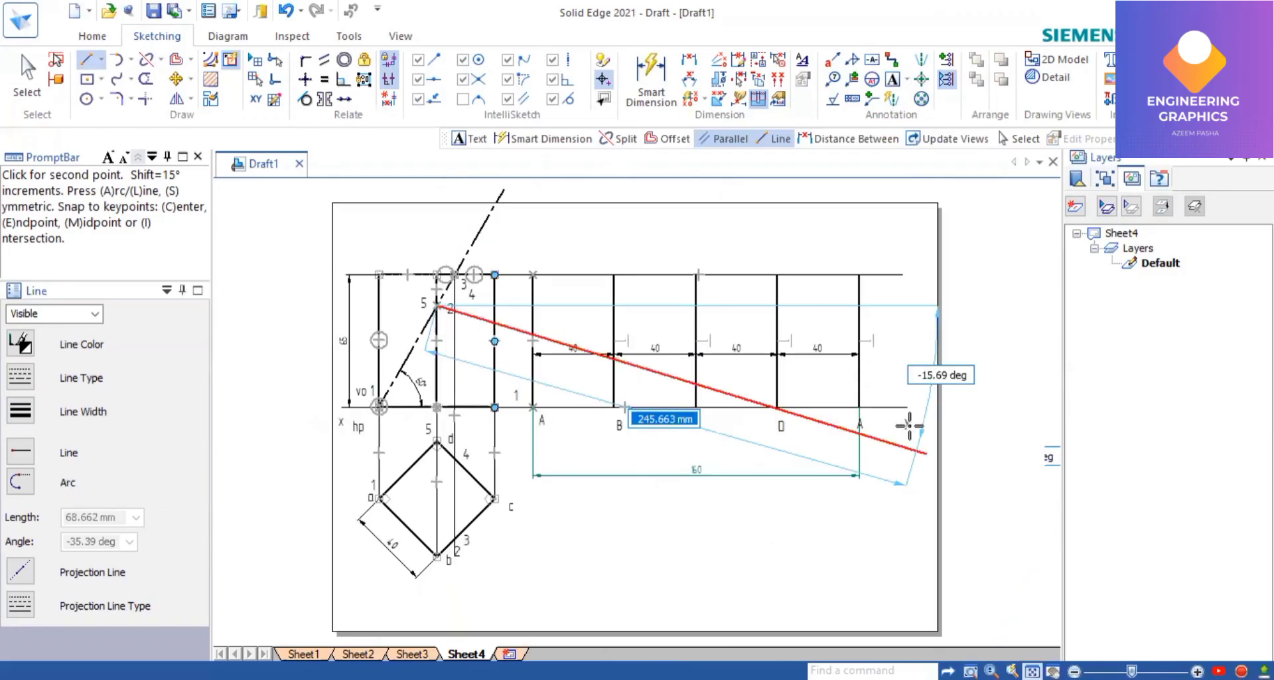
{"action": "left_click", "coordinate": [866, 305]}
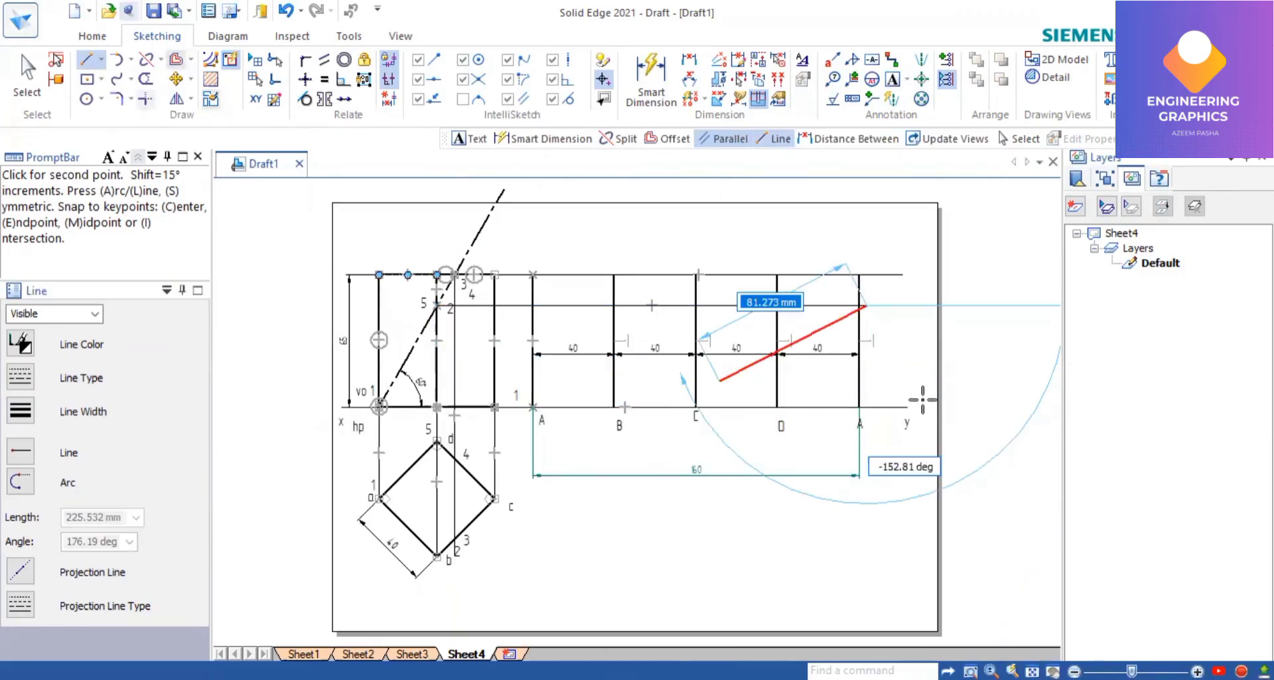
{"action": "key", "text": "Escape"}
{"action": "key", "text": "Escape"}
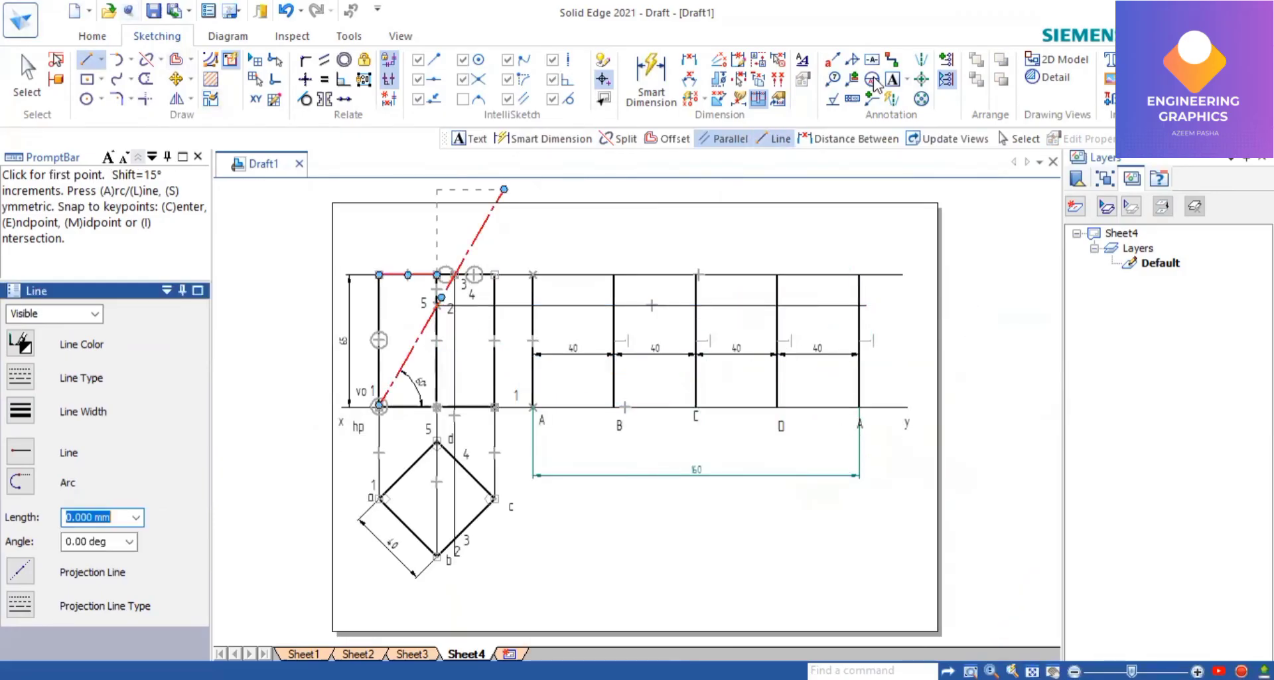
Label 2 beside development line B and 5 beside line D.
{"action": "left_click", "coordinate": [619, 285]}
{"action": "type", "text": "2"}
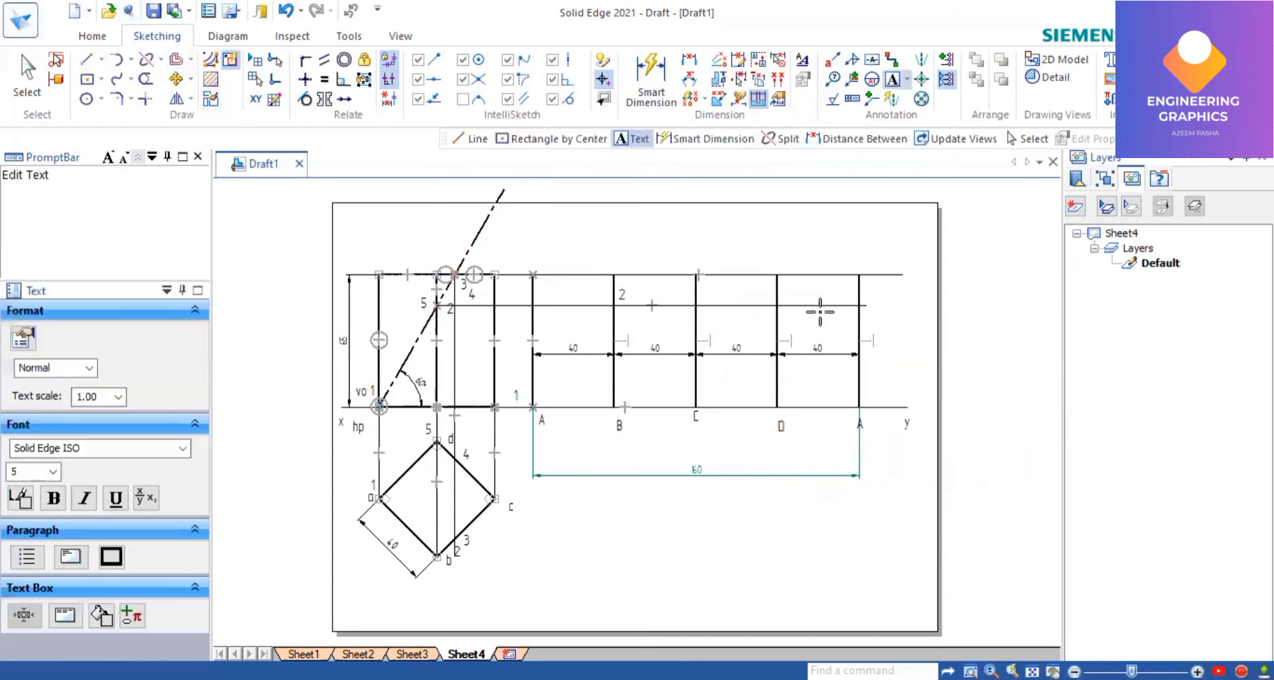
{"action": "left_click", "coordinate": [788, 287]}
{"action": "type", "text": "5"}
{"action": "scroll", "coordinate": [428, 541], "scroll_direction": "up", "scroll_amount": 2}
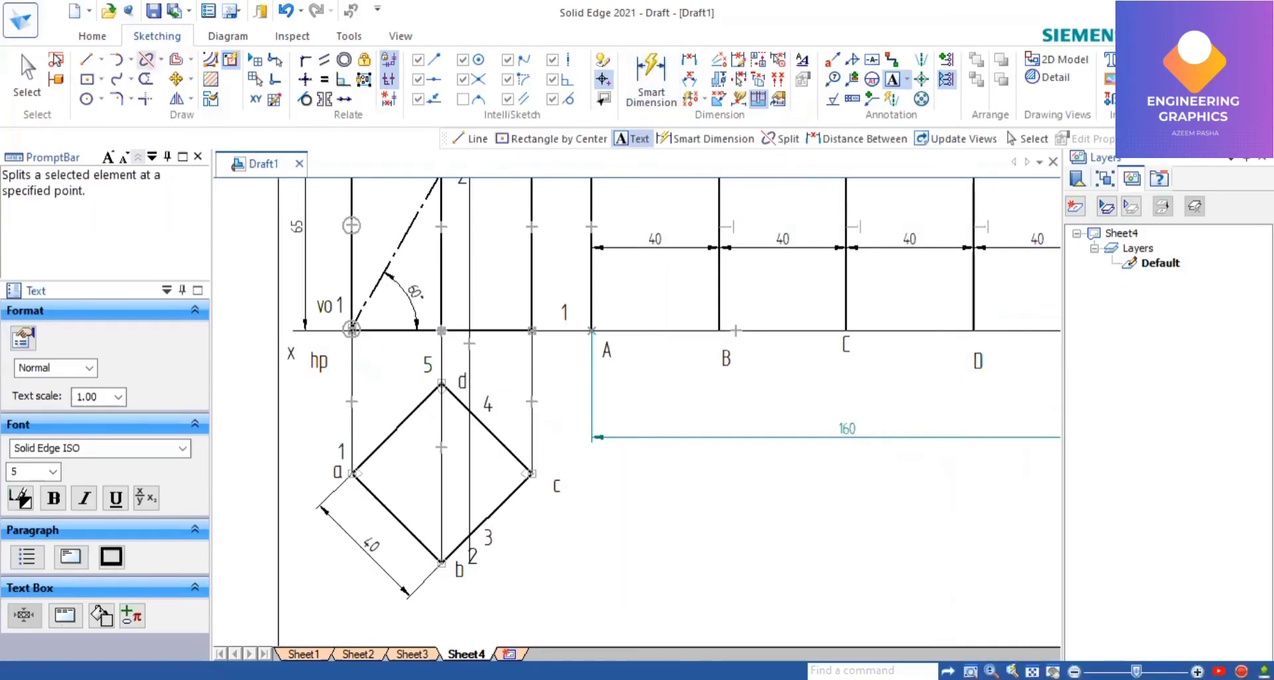
Split top-view edge b–c where the projector from point 3 crosses it.
{"action": "scroll", "coordinate": [464, 554], "scroll_direction": "up", "scroll_amount": 2}
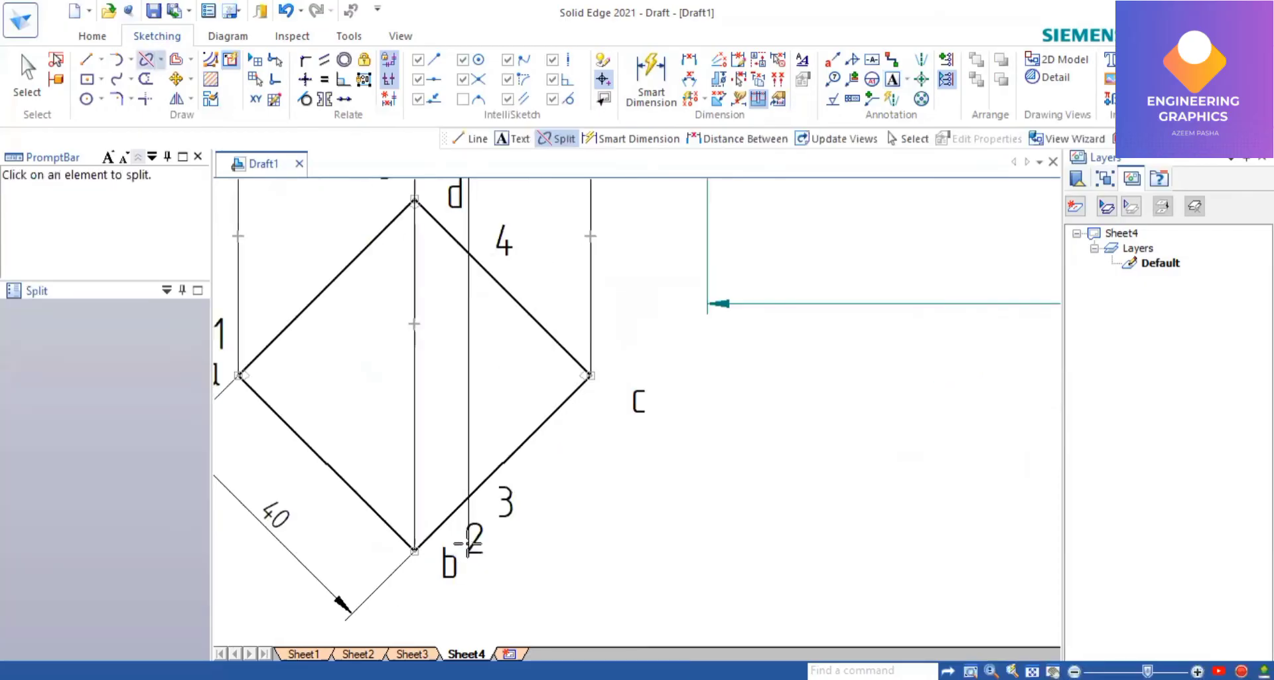
{"action": "scroll", "coordinate": [457, 490], "scroll_direction": "up", "scroll_amount": 2}
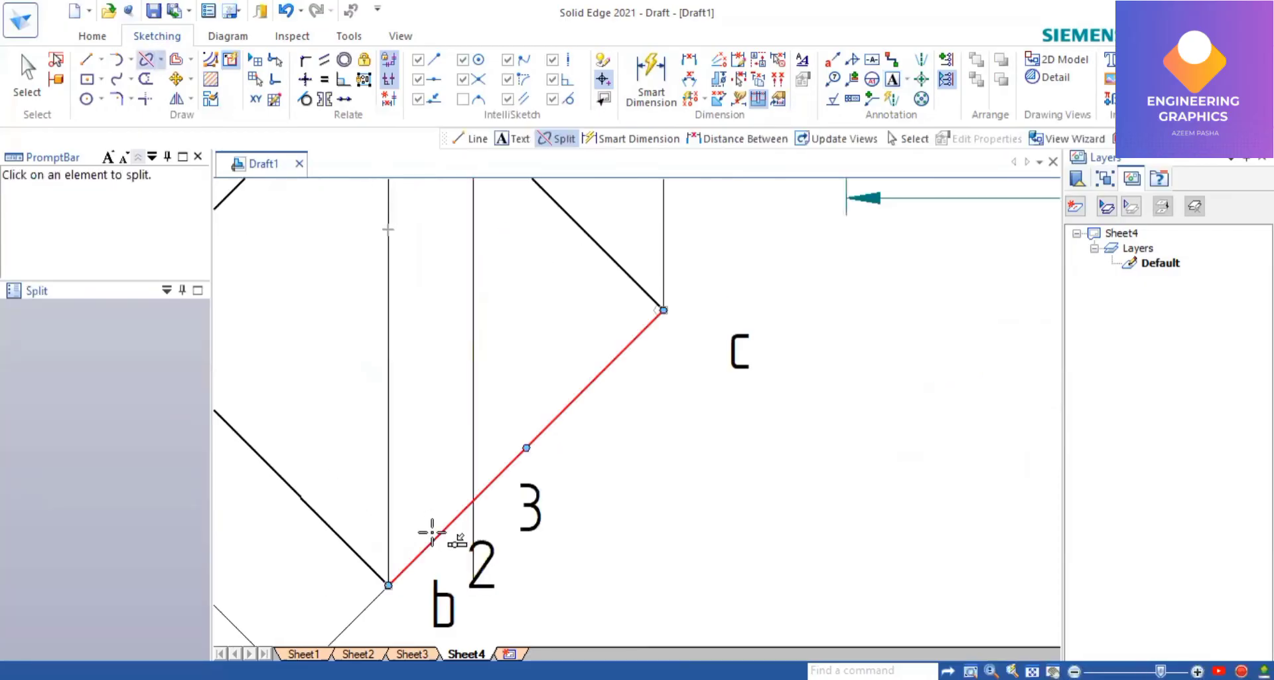
{"action": "left_click", "coordinate": [473, 497]}
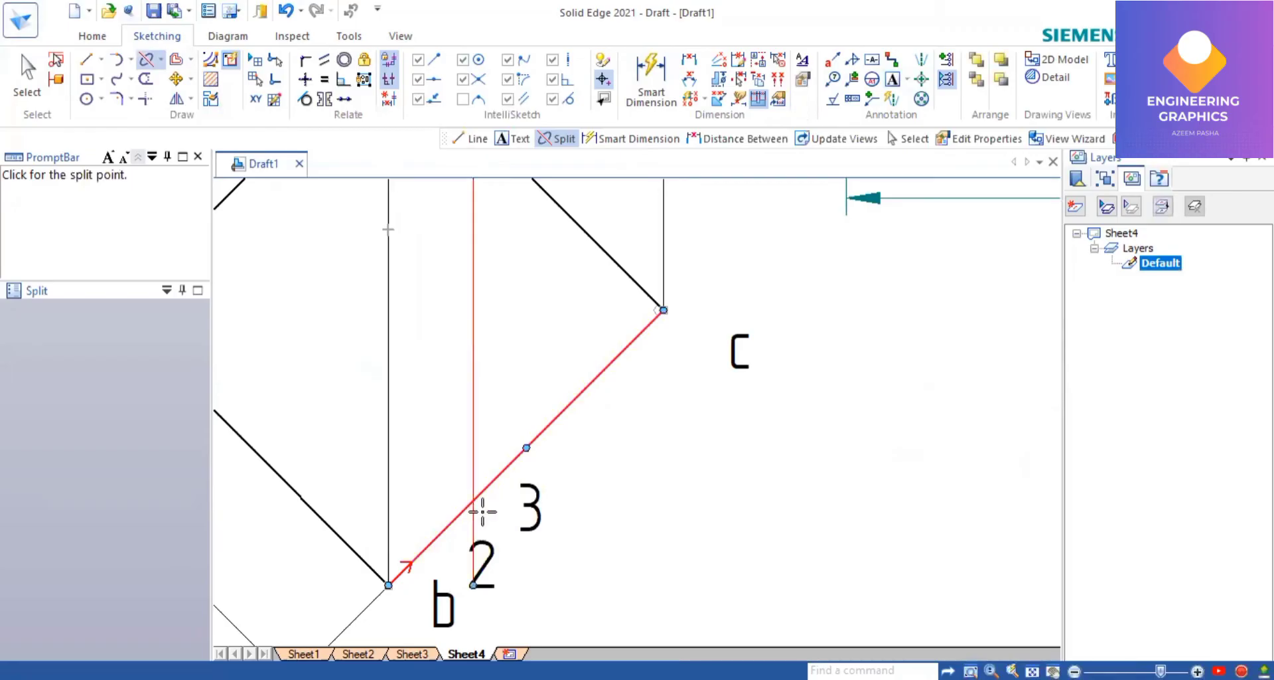
{"action": "left_click", "coordinate": [474, 499]}
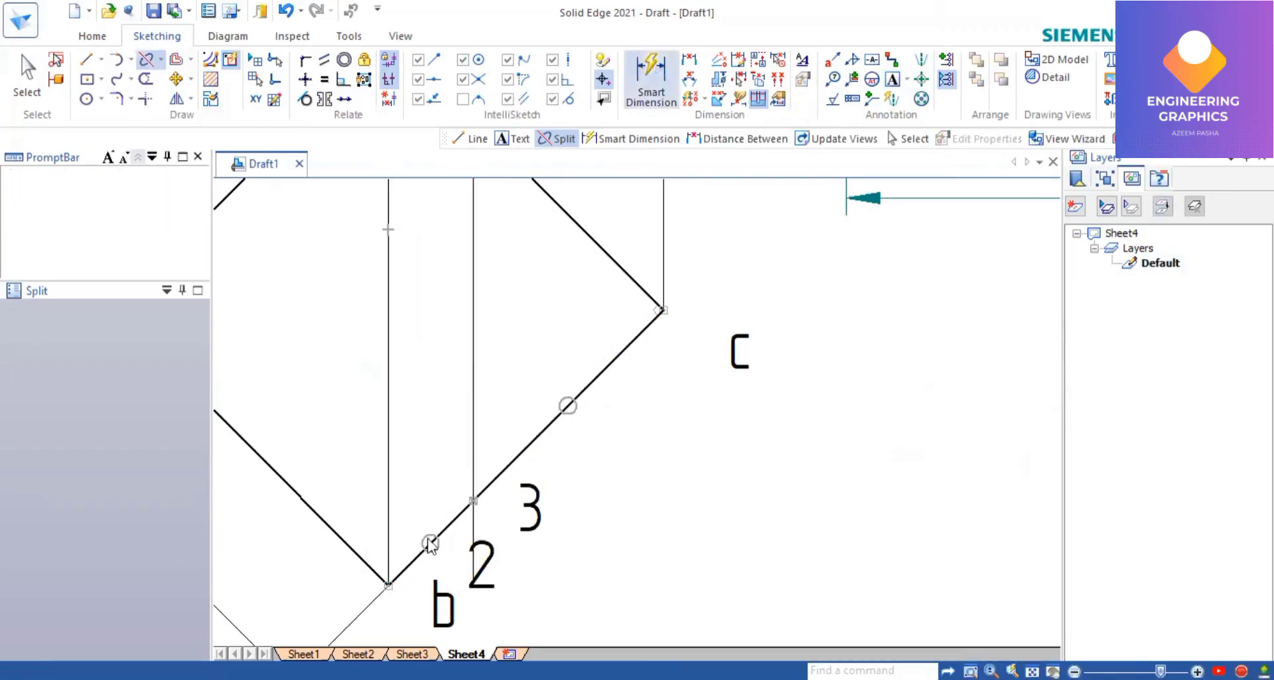
Dimension the lower piece of b–c, measuring 12.247 mm.
{"action": "left_click", "coordinate": [449, 524]}
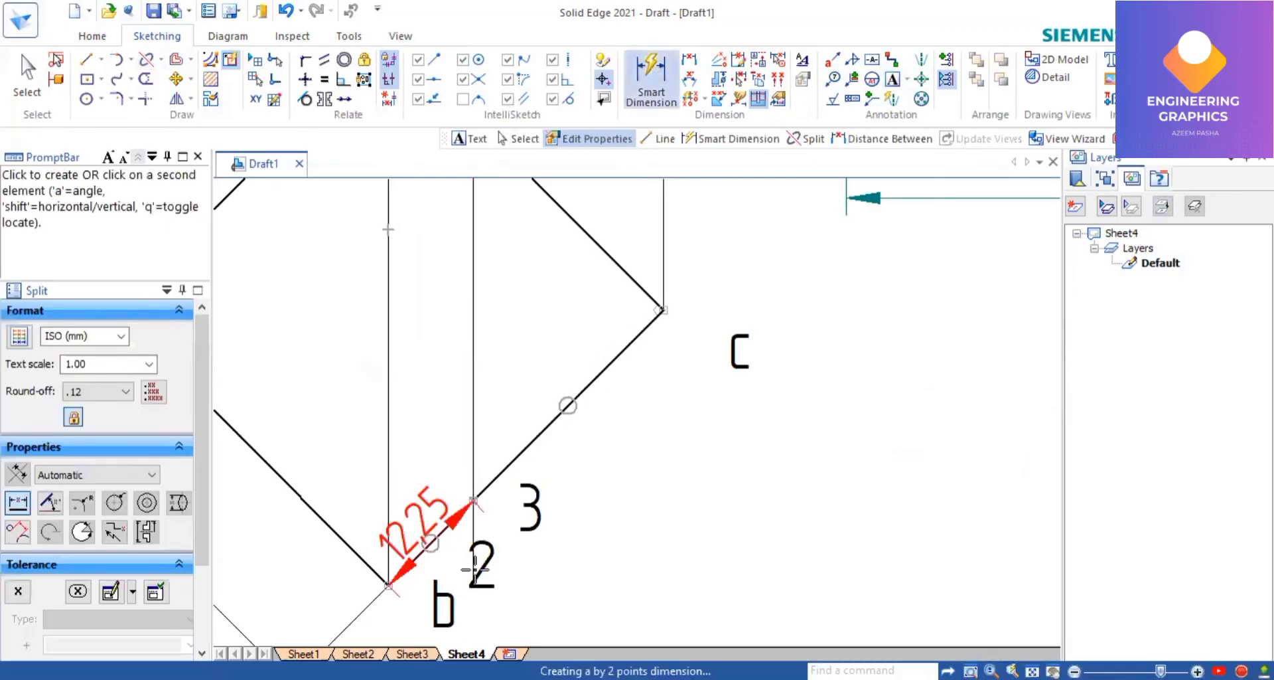
{"action": "left_click", "coordinate": [535, 604]}
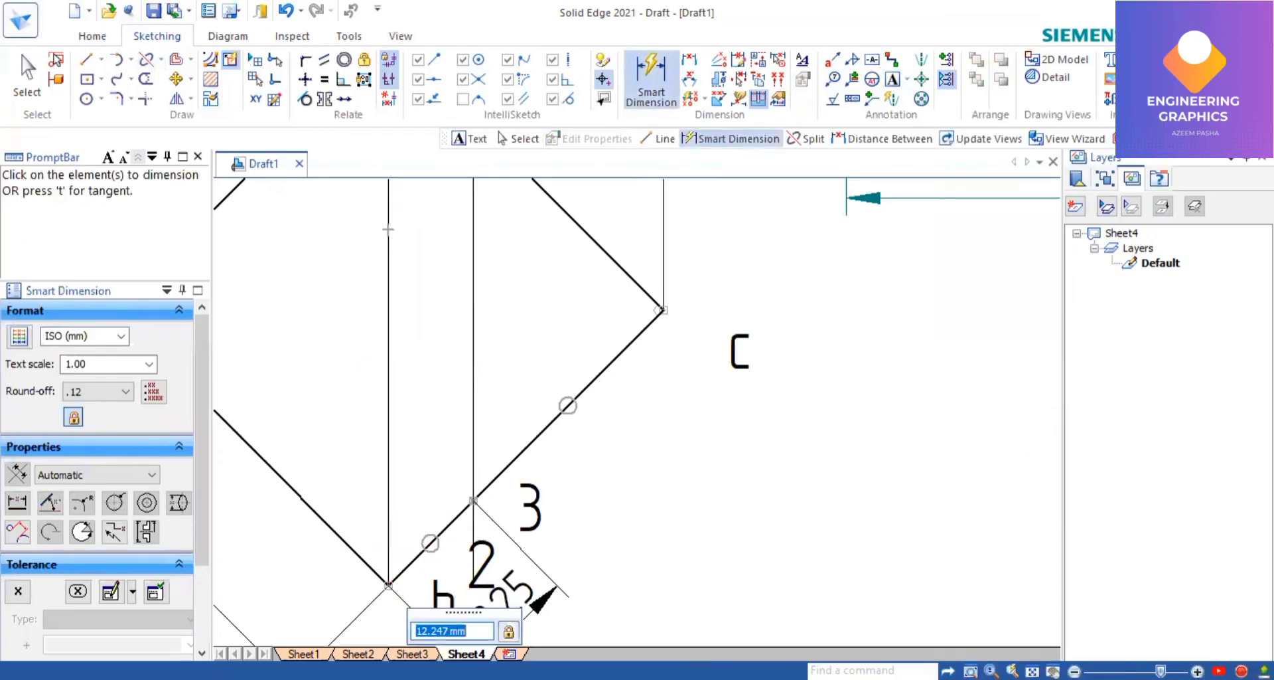
{"action": "left_click", "coordinate": [1031, 671]}
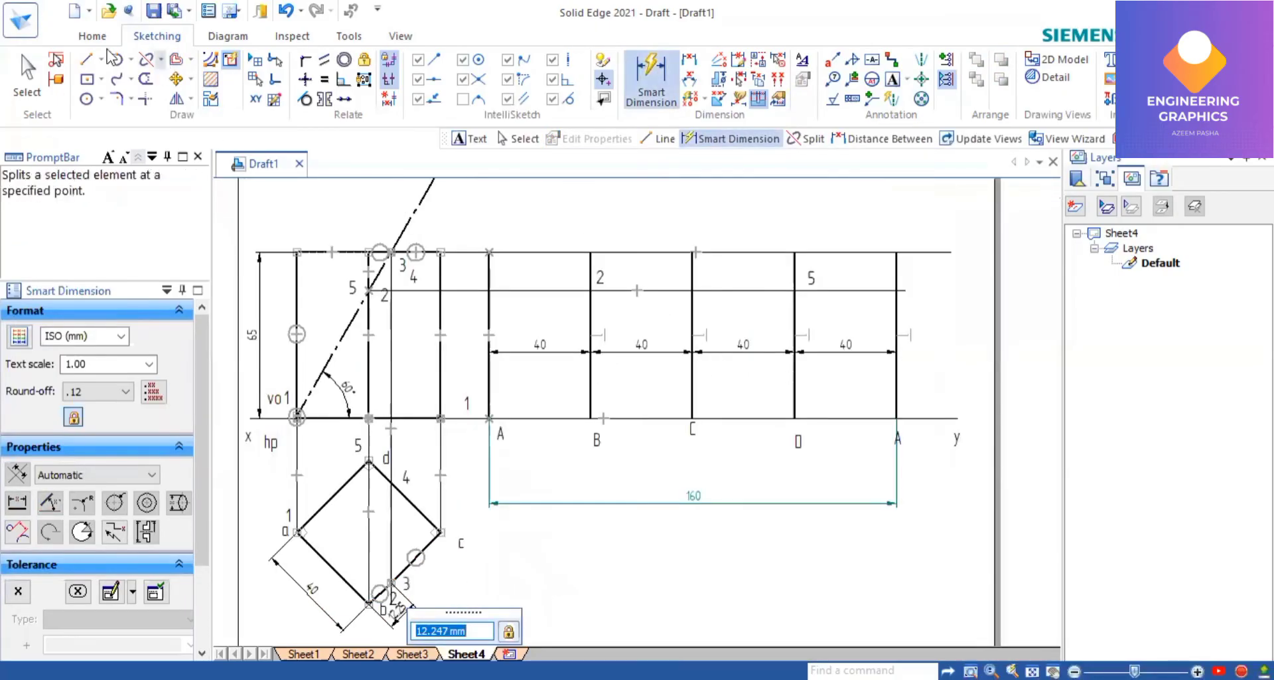
{"action": "left_click", "coordinate": [131, 59]}
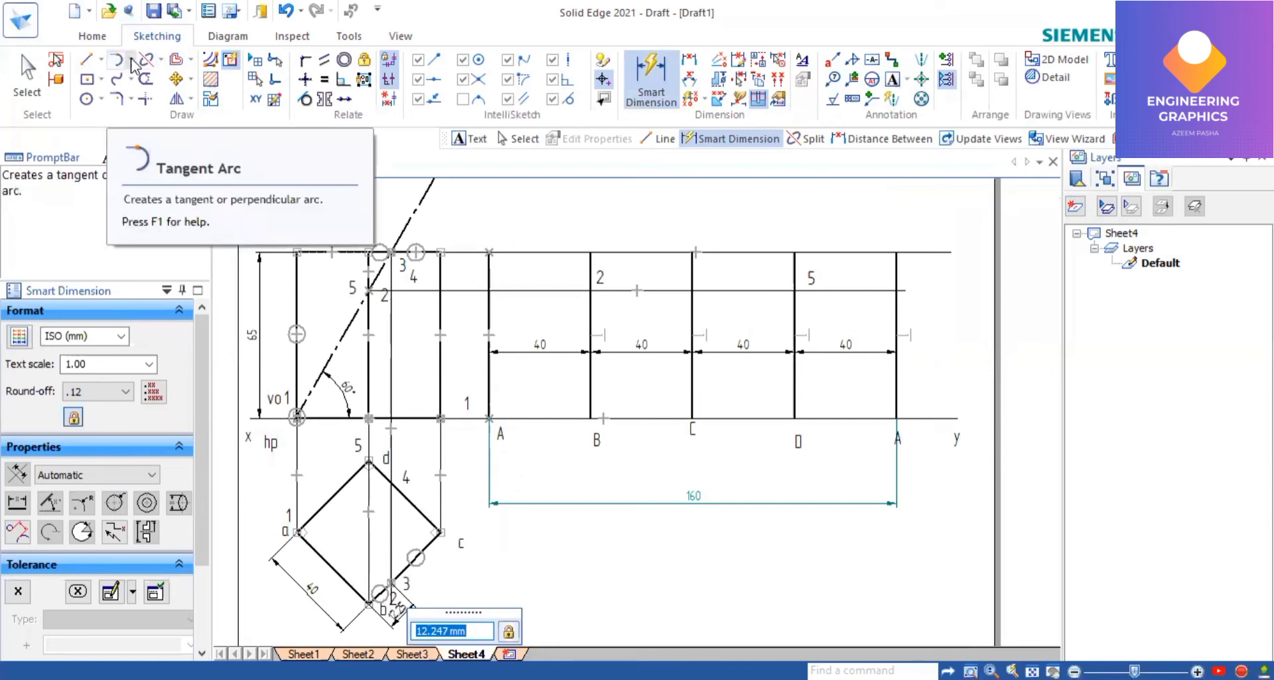
{"action": "left_click", "coordinate": [135, 116]}
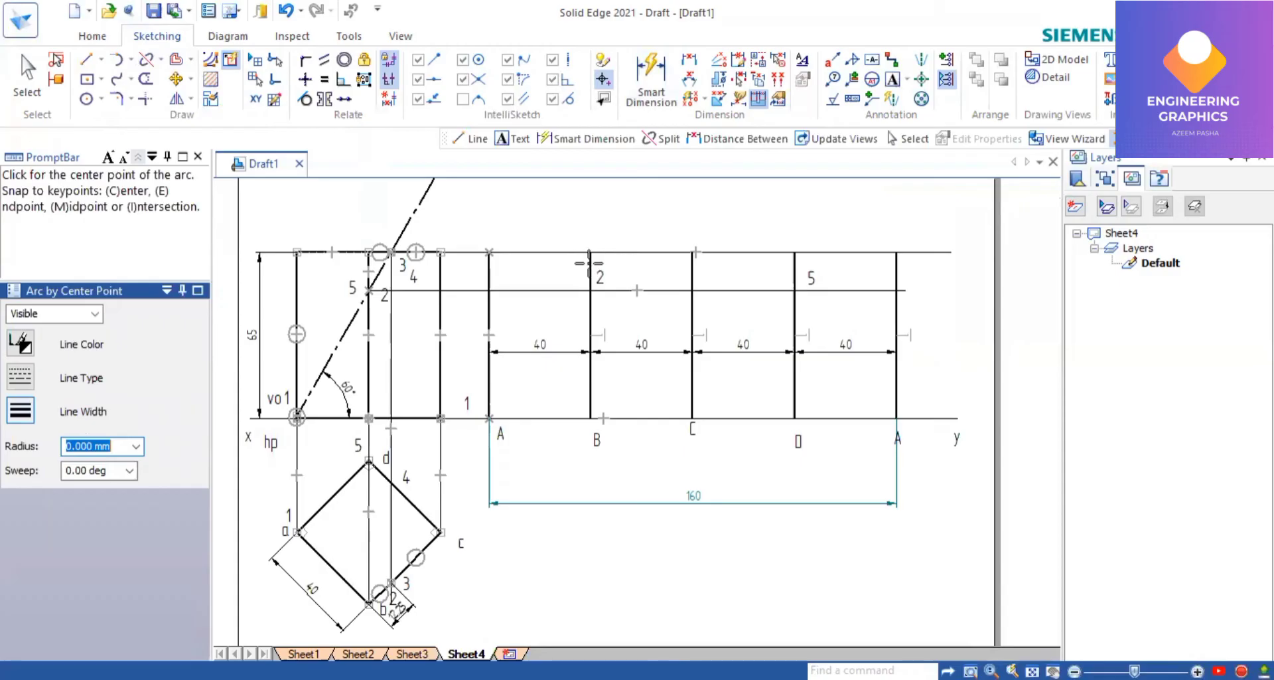
Draw 12.25 mm radius arcs centred at the tops of lines B and D, crossing the top edge.
{"action": "left_click", "coordinate": [637, 222]}
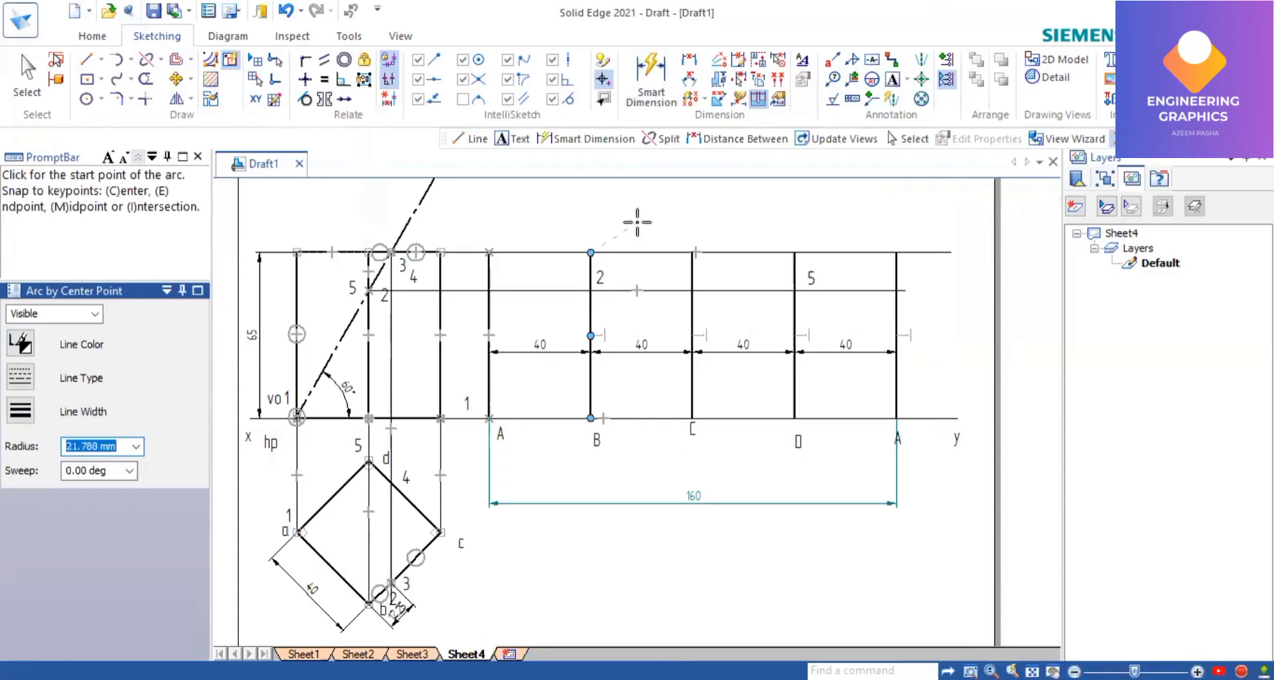
{"action": "type", "text": "12.25"}
{"action": "key", "text": "Tab"}
{"action": "left_click", "coordinate": [644, 255]}
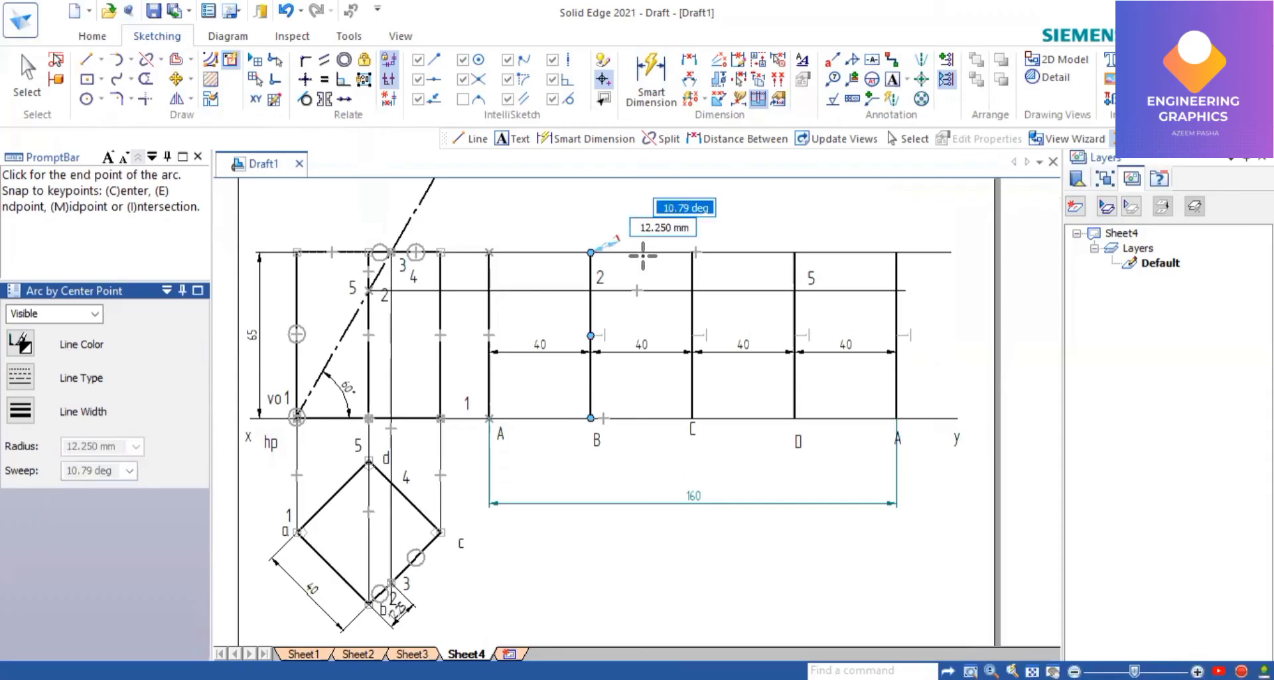
{"action": "left_click", "coordinate": [641, 260]}
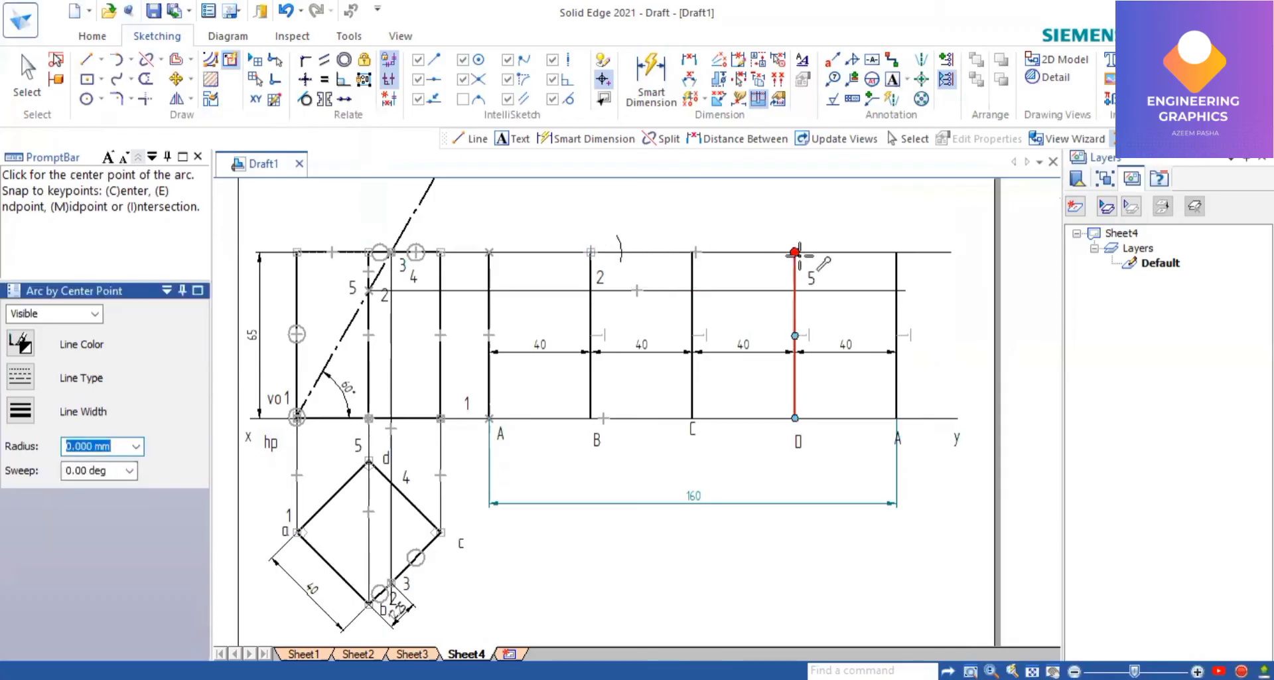
{"action": "left_click", "coordinate": [794, 252]}
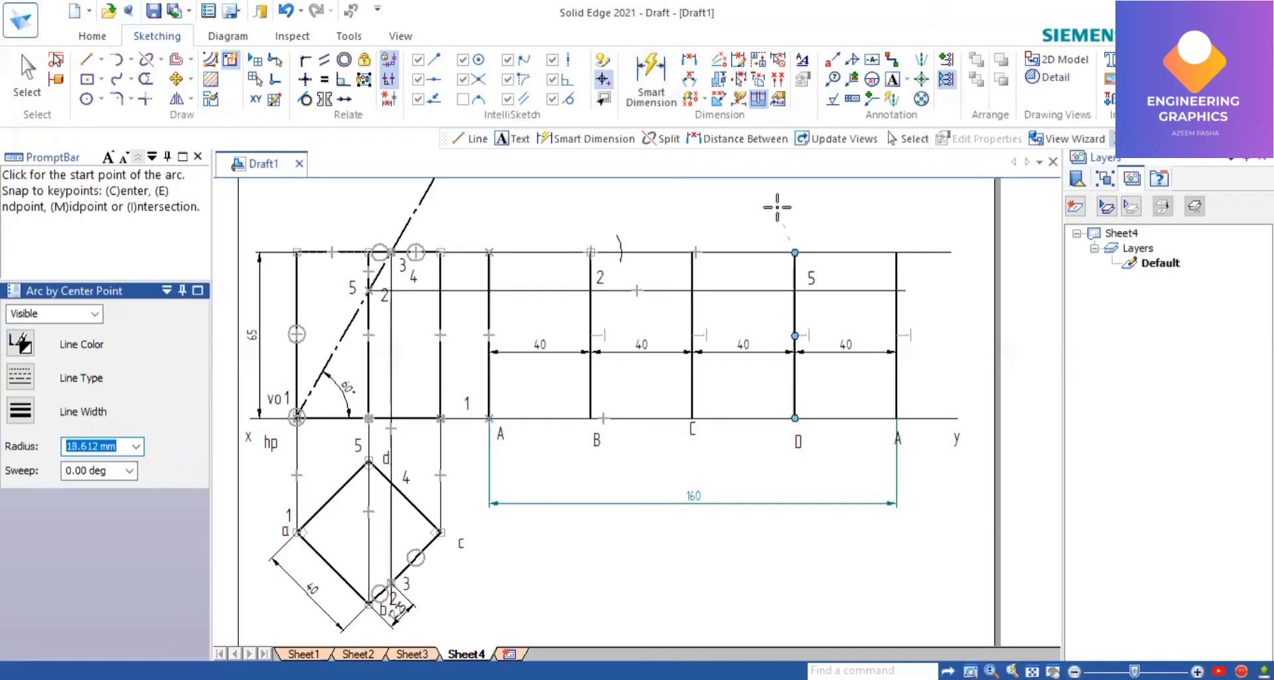
{"action": "type", "text": "12.25"}
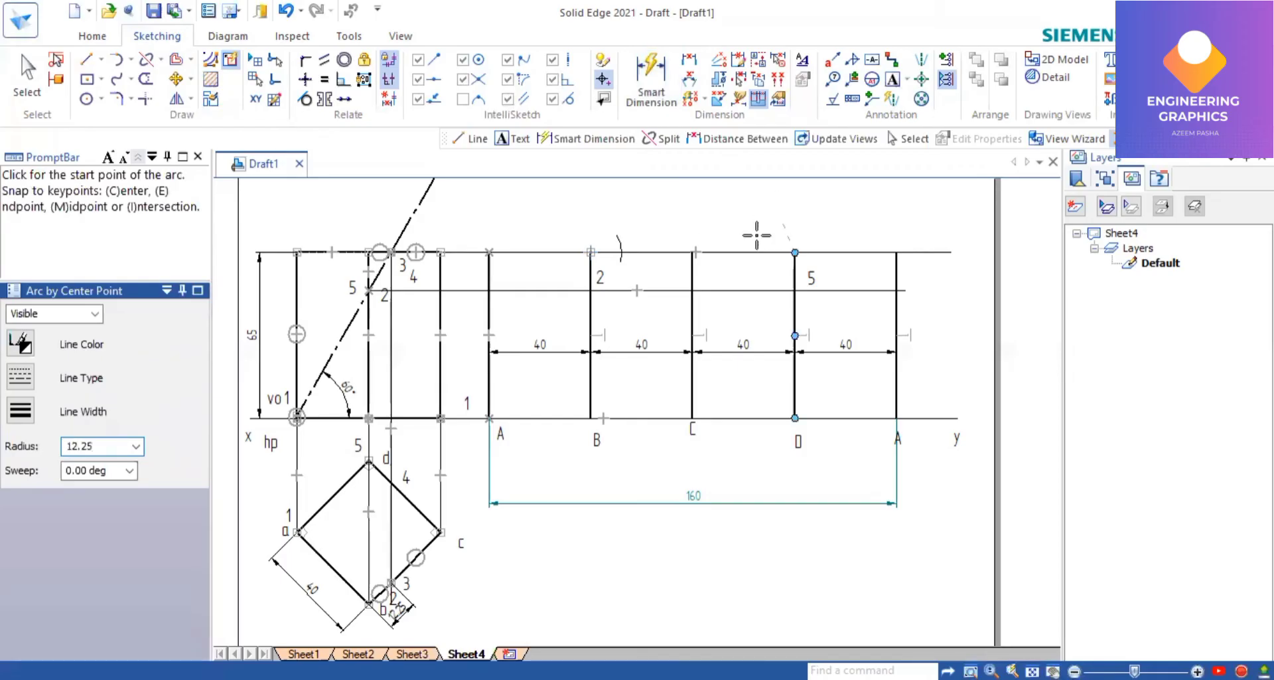
{"action": "key", "text": "Return"}
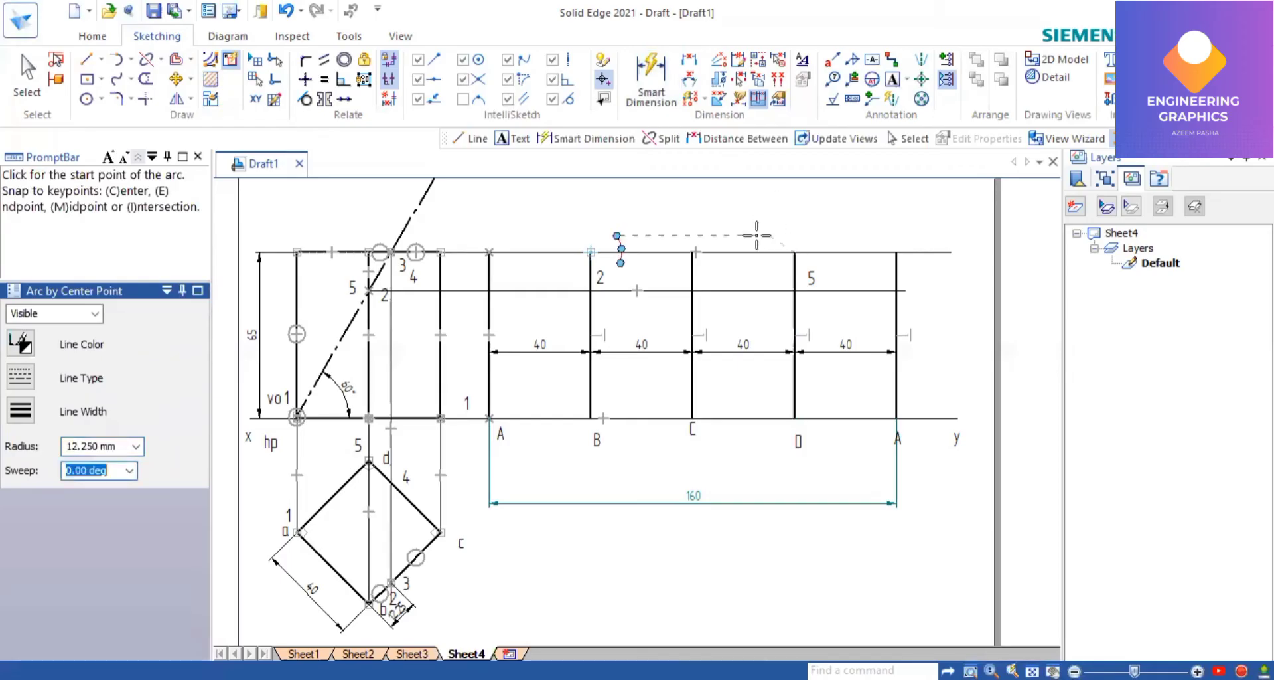
{"action": "left_click", "coordinate": [759, 253]}
{"action": "left_click", "coordinate": [759, 266]}
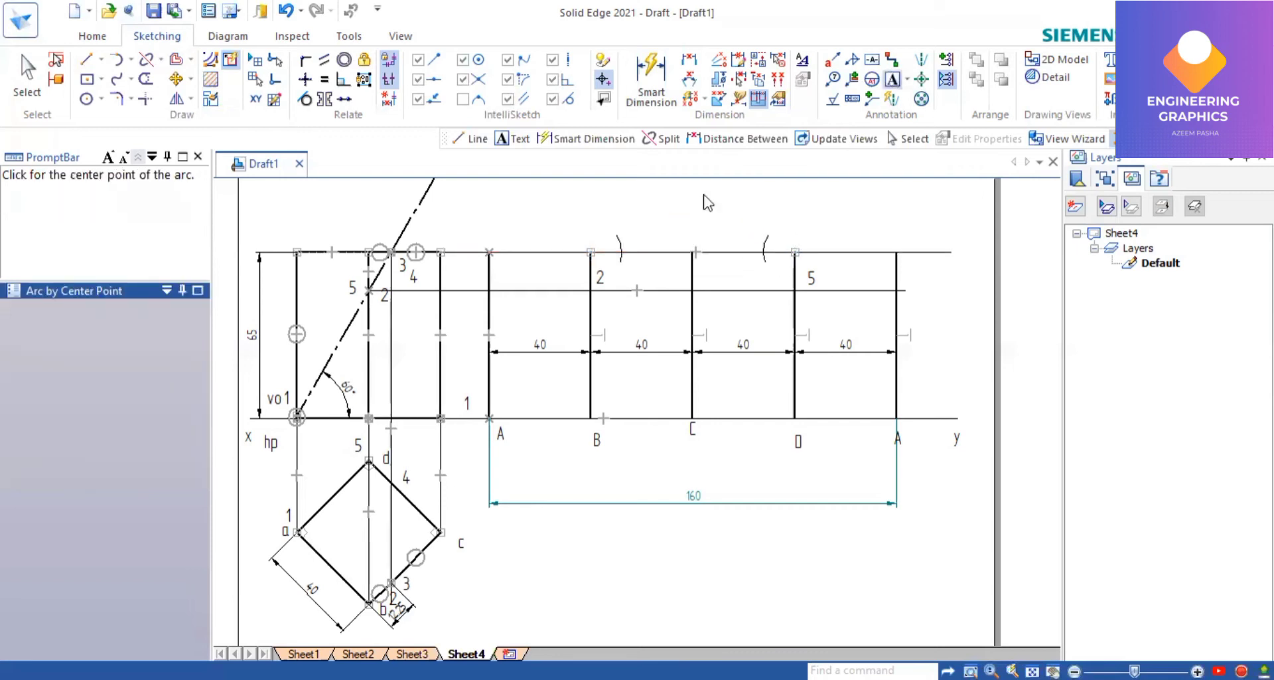
Label the two arc crossings as points 3 and 4.
{"action": "left_click", "coordinate": [622, 226]}
{"action": "type", "text": "3"}
{"action": "left_click", "coordinate": [755, 233]}
{"action": "type", "text": "4"}
{"action": "left_click", "coordinate": [92, 62]}
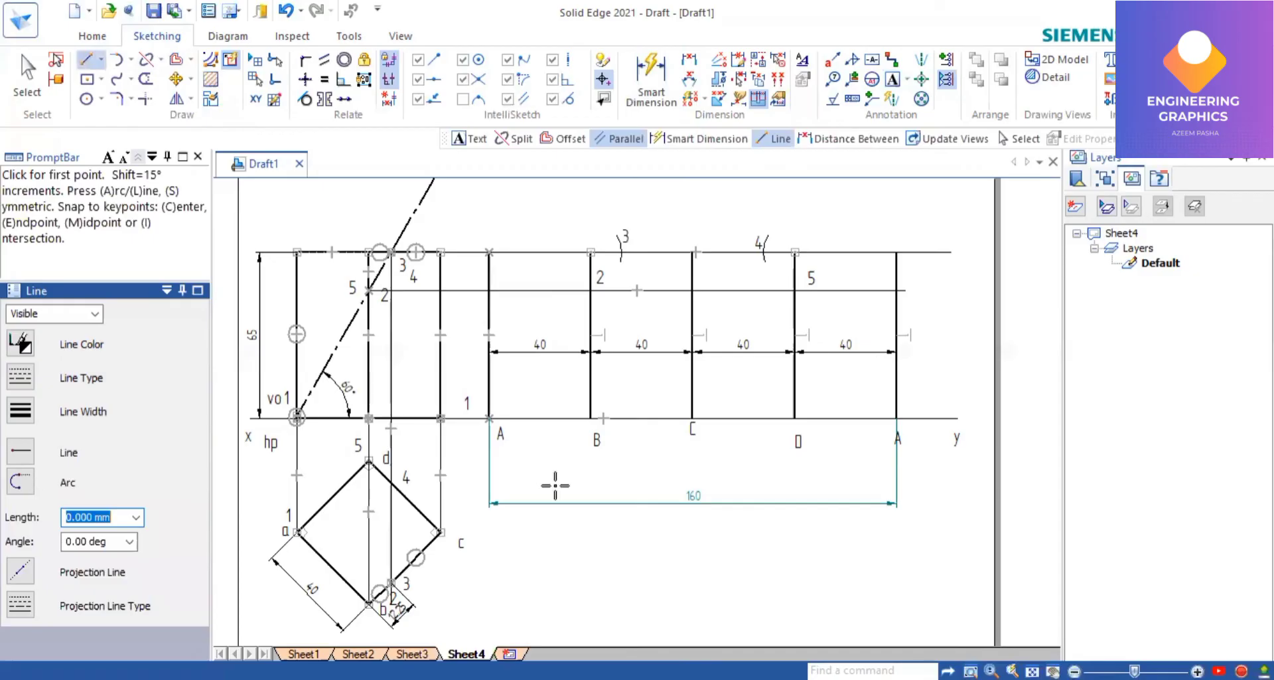
Draw the truncated outline from the base at A up to point 2 and on to point 3.
{"action": "left_click", "coordinate": [587, 292]}
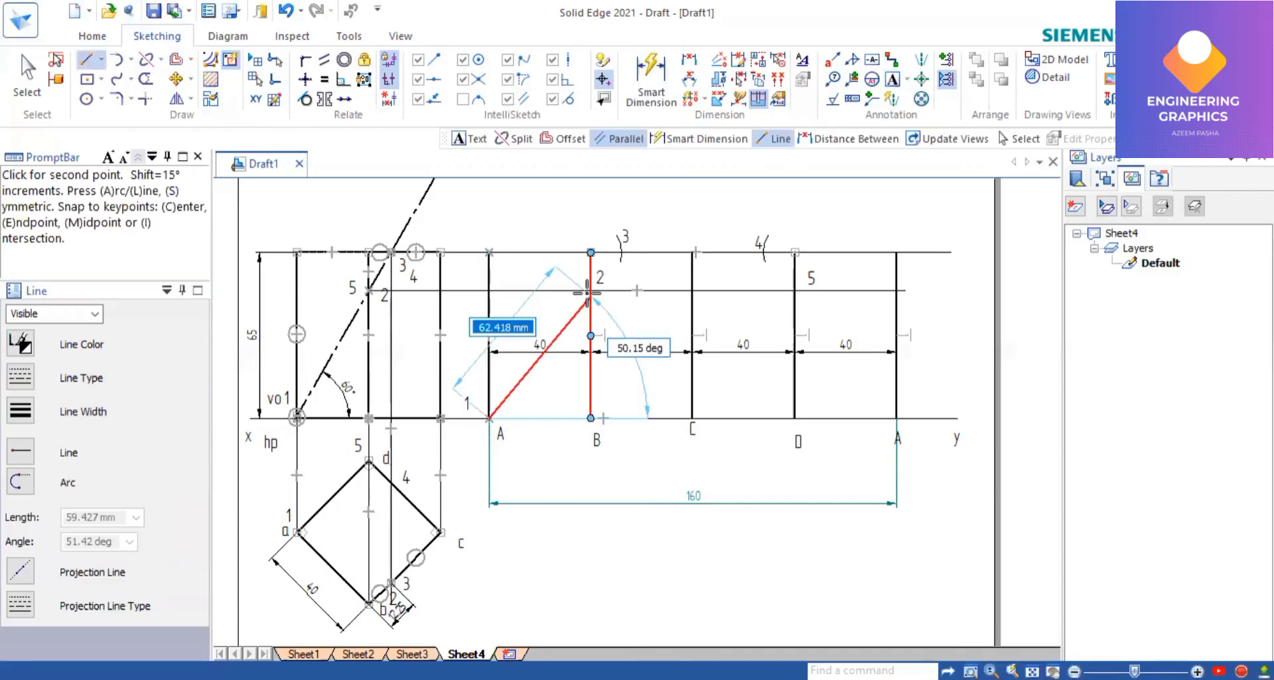
{"action": "left_click", "coordinate": [620, 253]}
{"action": "scroll", "coordinate": [620, 254], "scroll_direction": "up", "scroll_amount": 3}
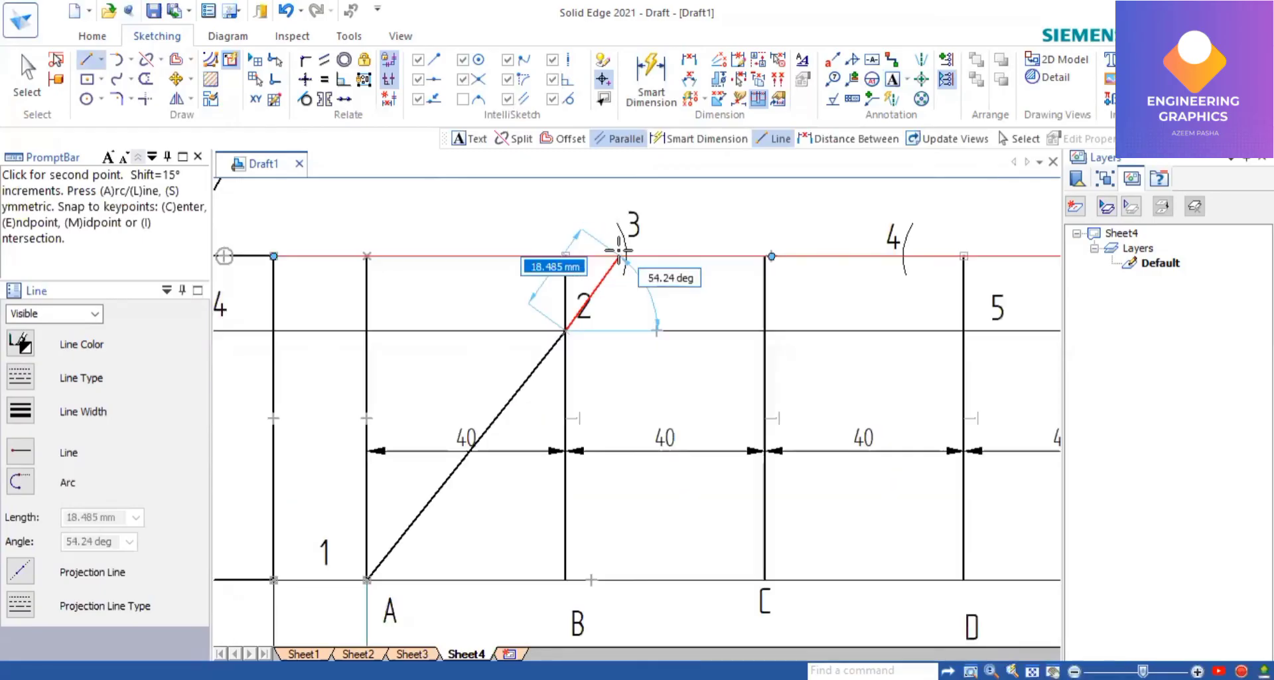
{"action": "scroll", "coordinate": [622, 255], "scroll_direction": "up", "scroll_amount": 3}
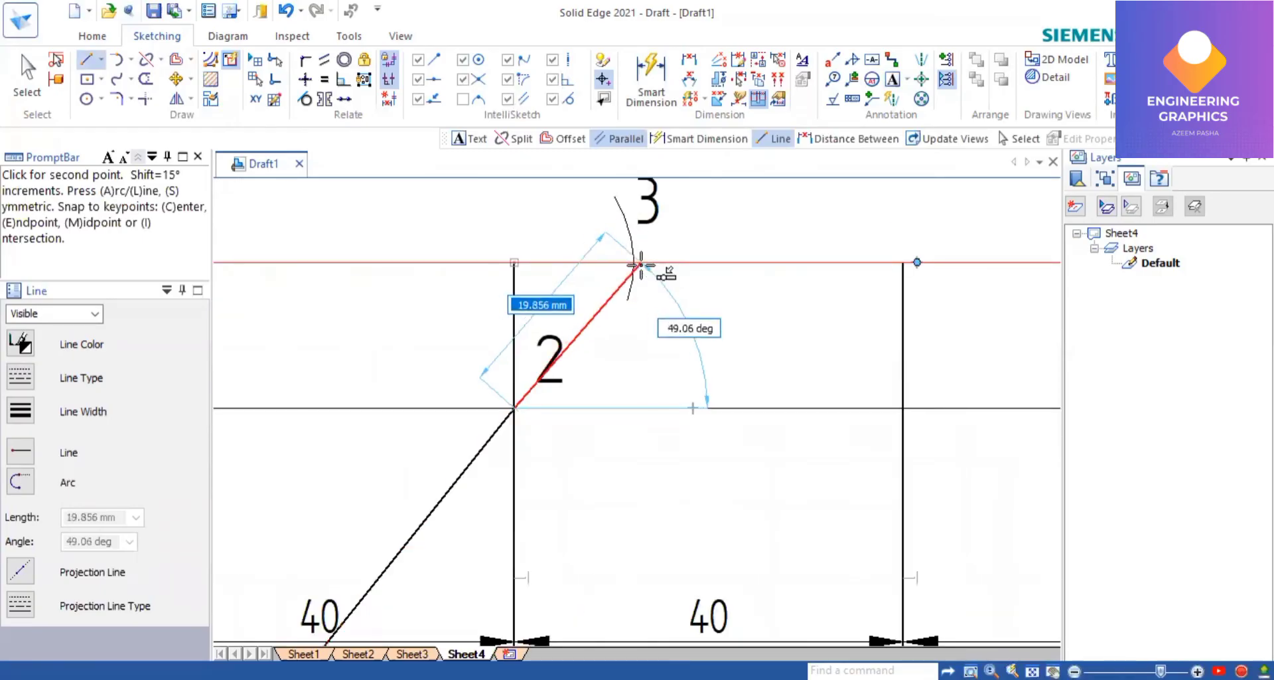
{"action": "scroll", "coordinate": [624, 252], "scroll_direction": "up", "scroll_amount": 3}
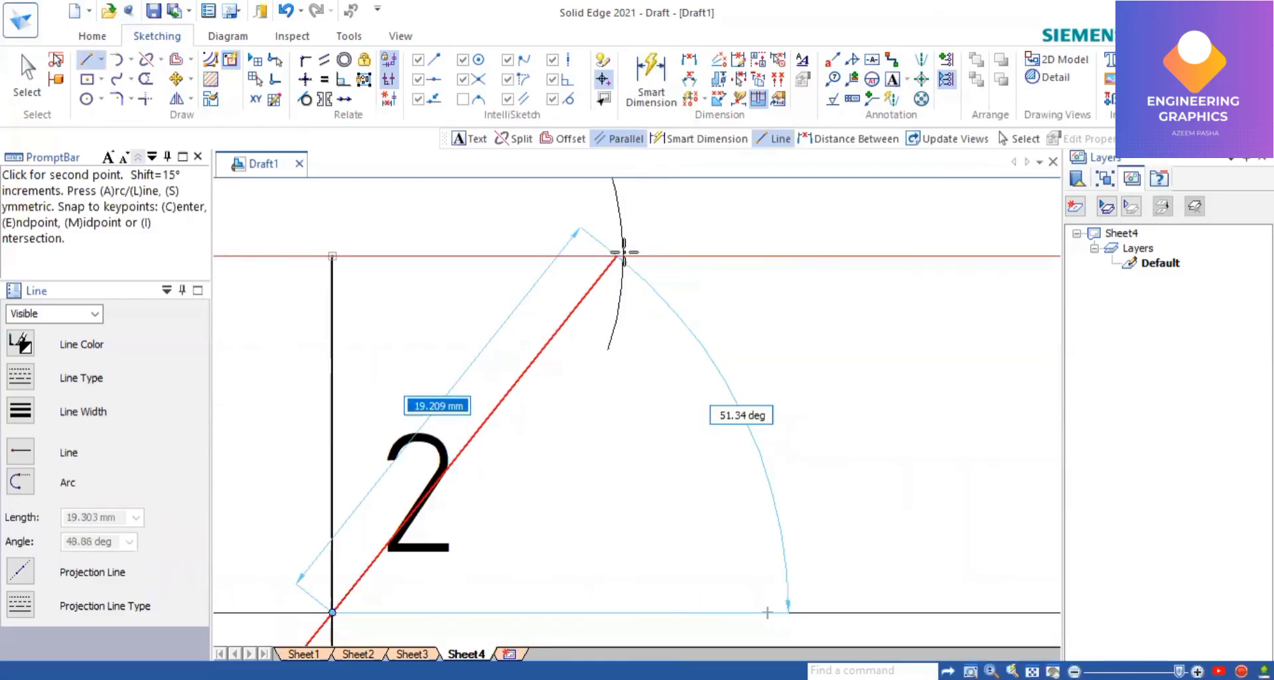
{"action": "left_click", "coordinate": [623, 253]}
Continue the outline from 3 to 4, then slope through 5 down to the base of the right-hand A.
{"action": "left_click", "coordinate": [1032, 670]}
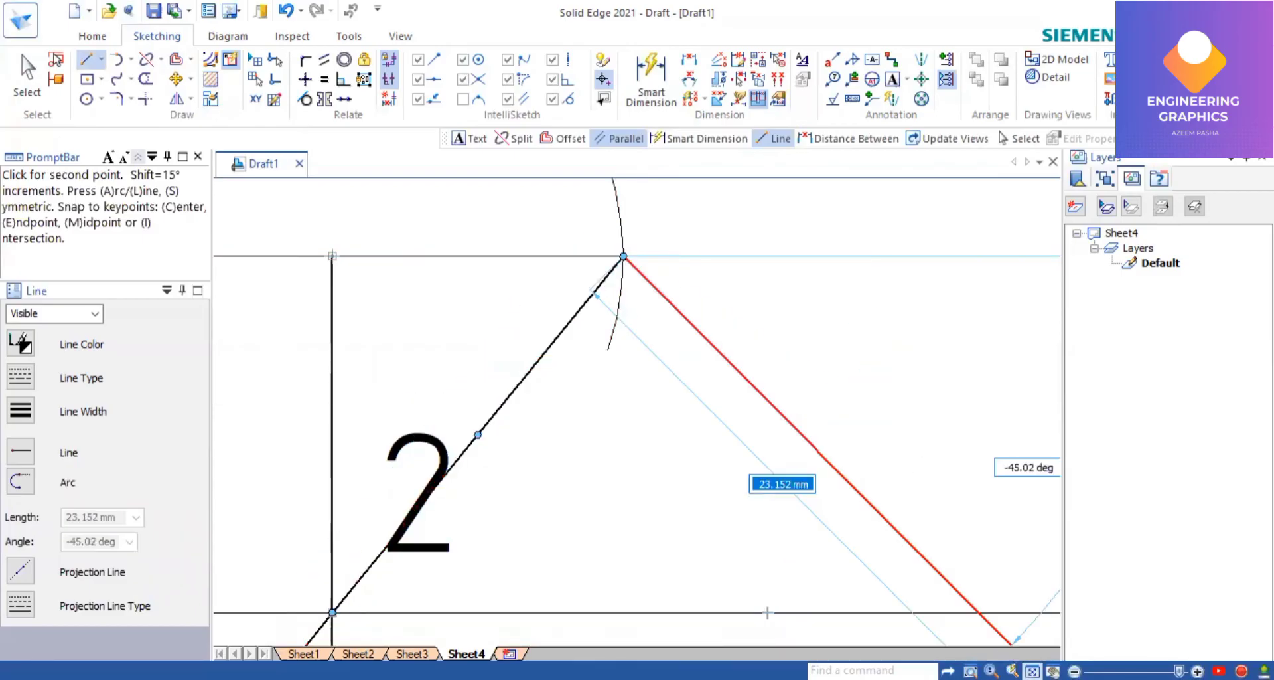
{"action": "scroll", "coordinate": [730, 318], "scroll_direction": "up", "scroll_amount": 4}
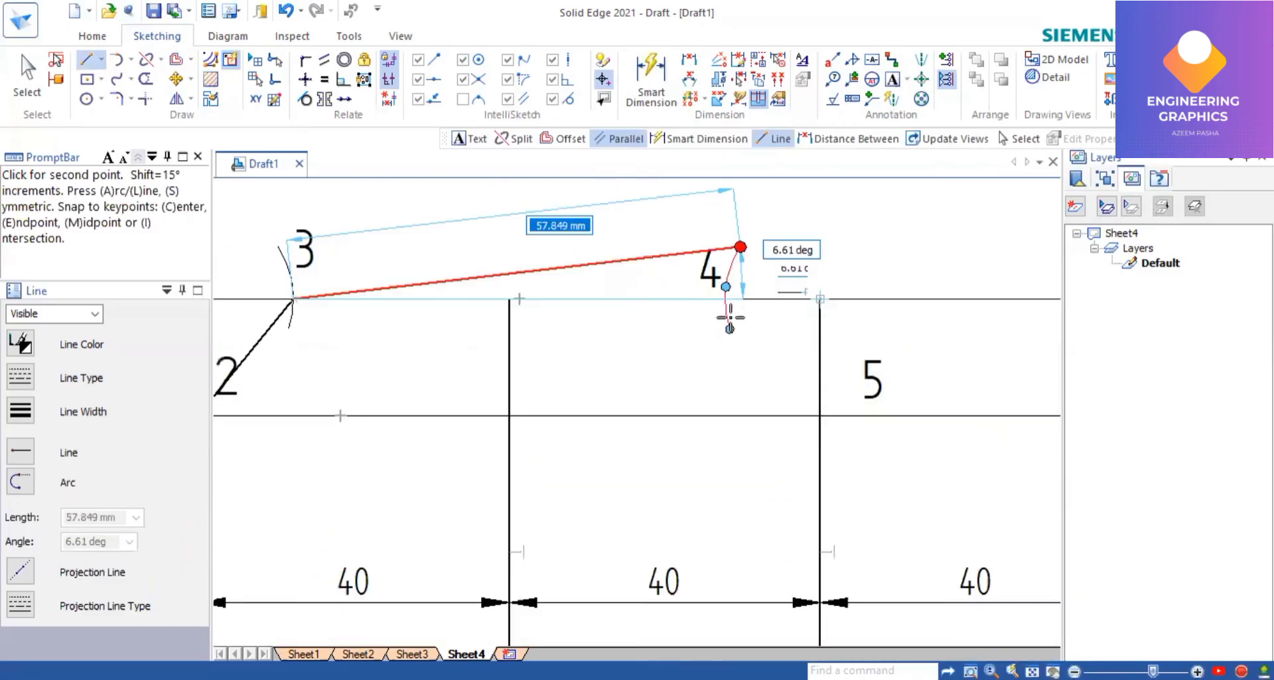
{"action": "scroll", "coordinate": [707, 285], "scroll_direction": "up", "scroll_amount": 3}
{"action": "left_click", "coordinate": [695, 288]}
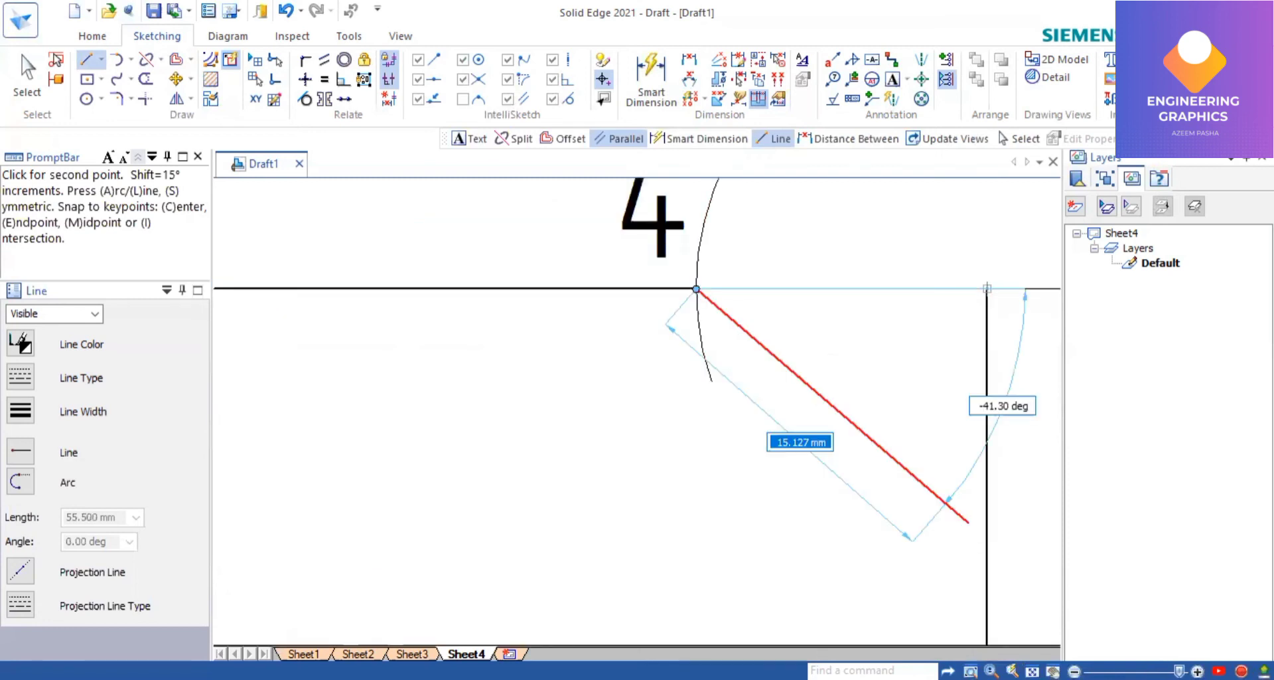
{"action": "key", "text": "ctrl+shift+f"}
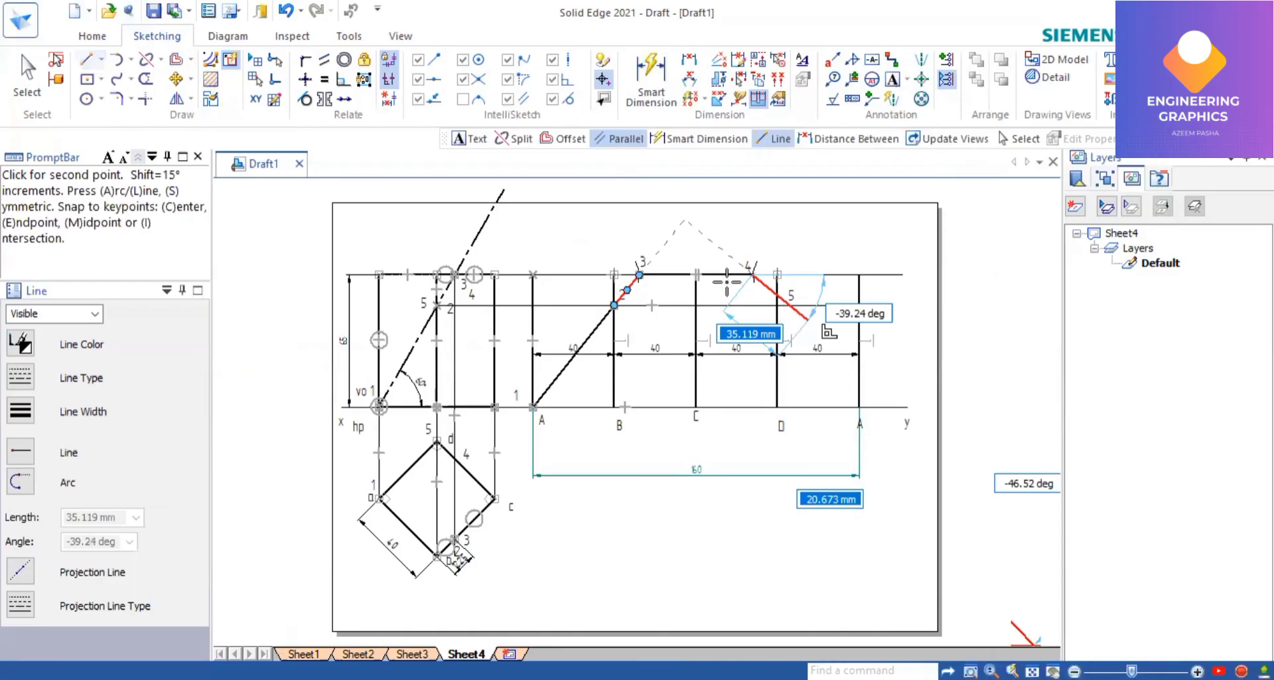
{"action": "scroll", "coordinate": [727, 282], "scroll_direction": "up", "scroll_amount": 3}
{"action": "scroll", "coordinate": [737, 269], "scroll_direction": "up", "scroll_amount": 2}
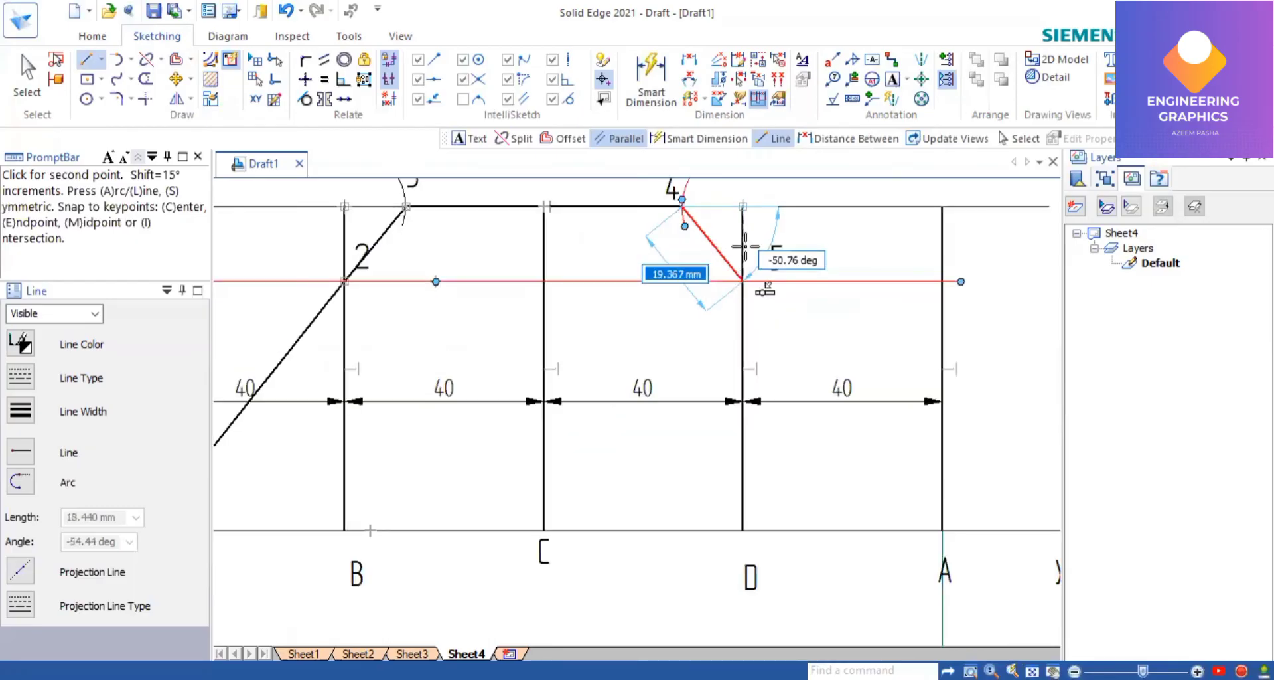
{"action": "left_click", "coordinate": [743, 282]}
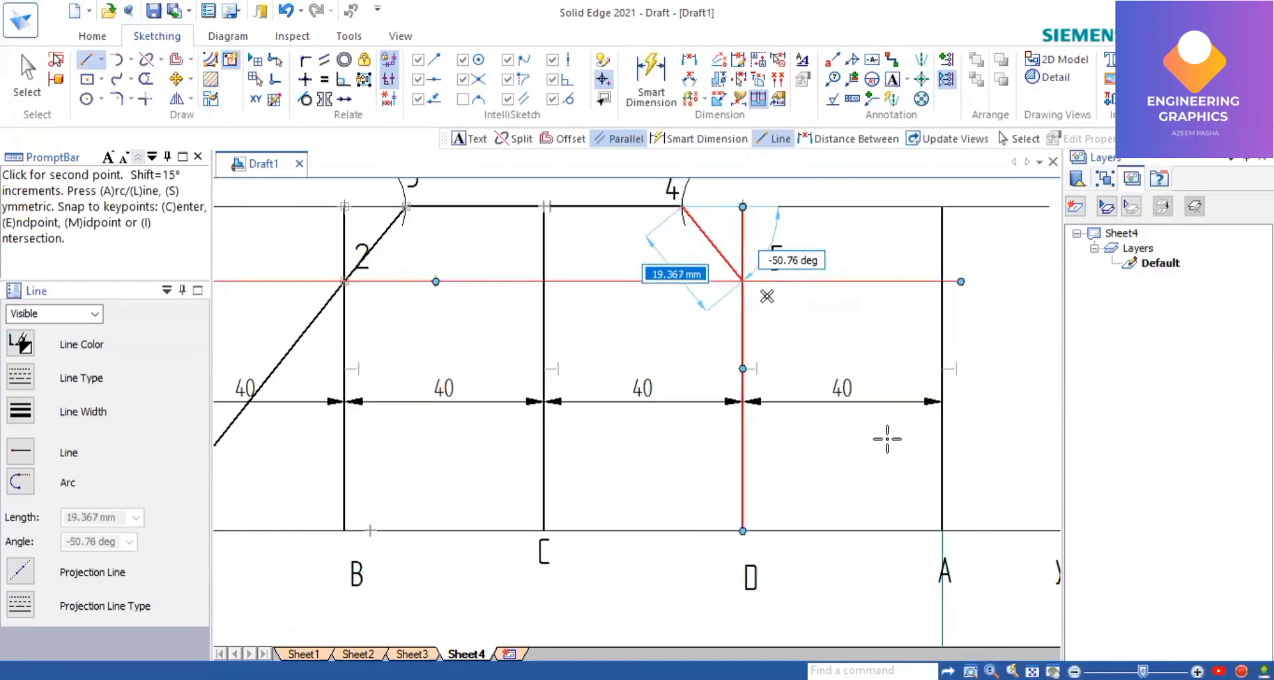
{"action": "key", "text": "Escape"}
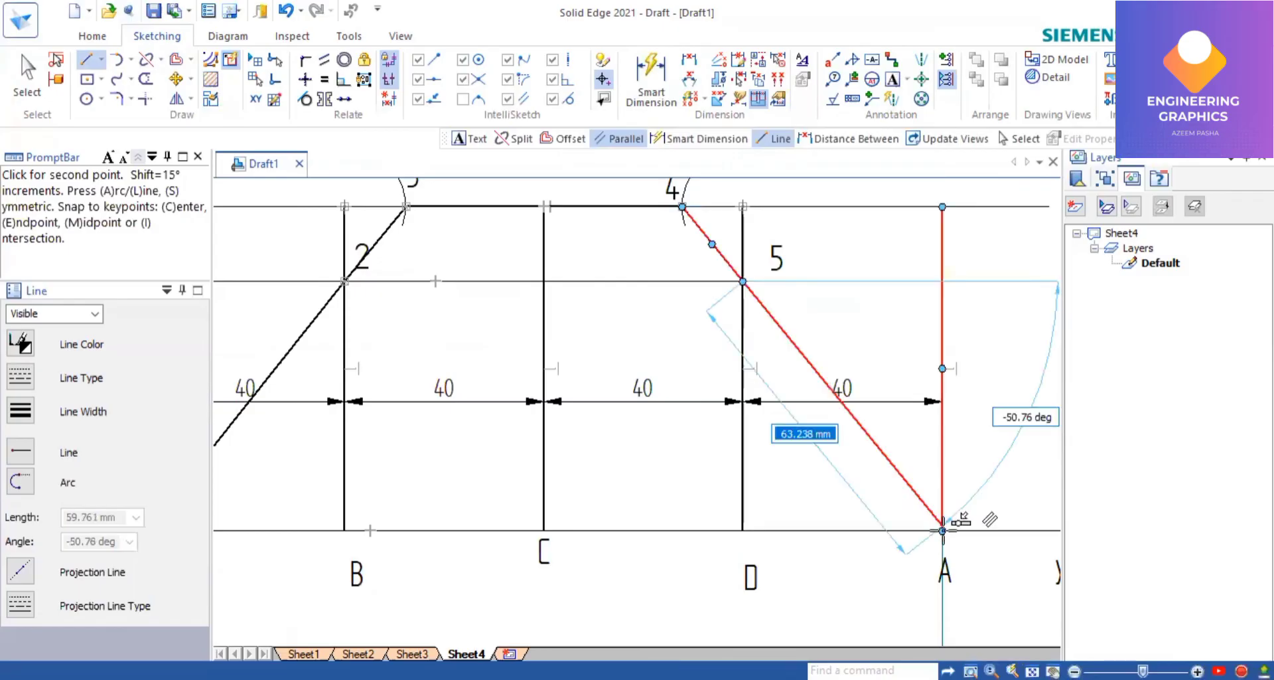
{"action": "left_click", "coordinate": [942, 530]}
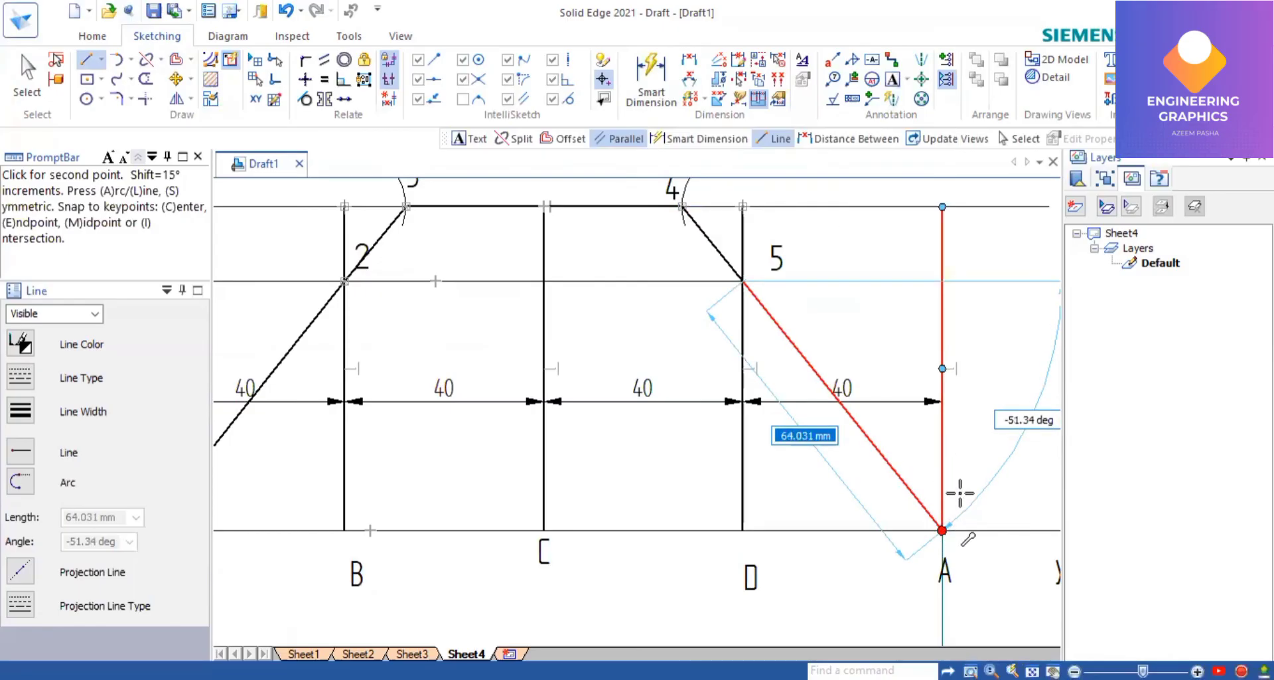
{"action": "left_click", "coordinate": [893, 80]}
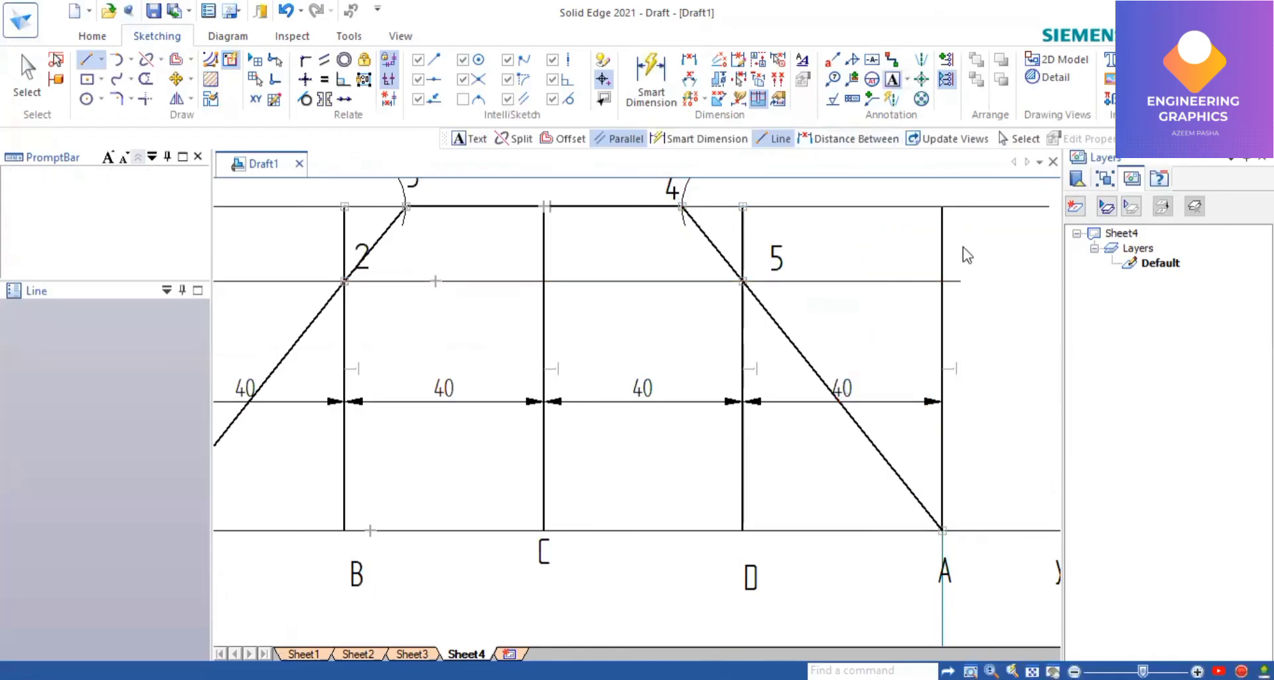
{"action": "left_click", "coordinate": [954, 485]}
Draw the development's base line from the right-hand point A to the left-hand point A.
{"action": "left_click", "coordinate": [1033, 671]}
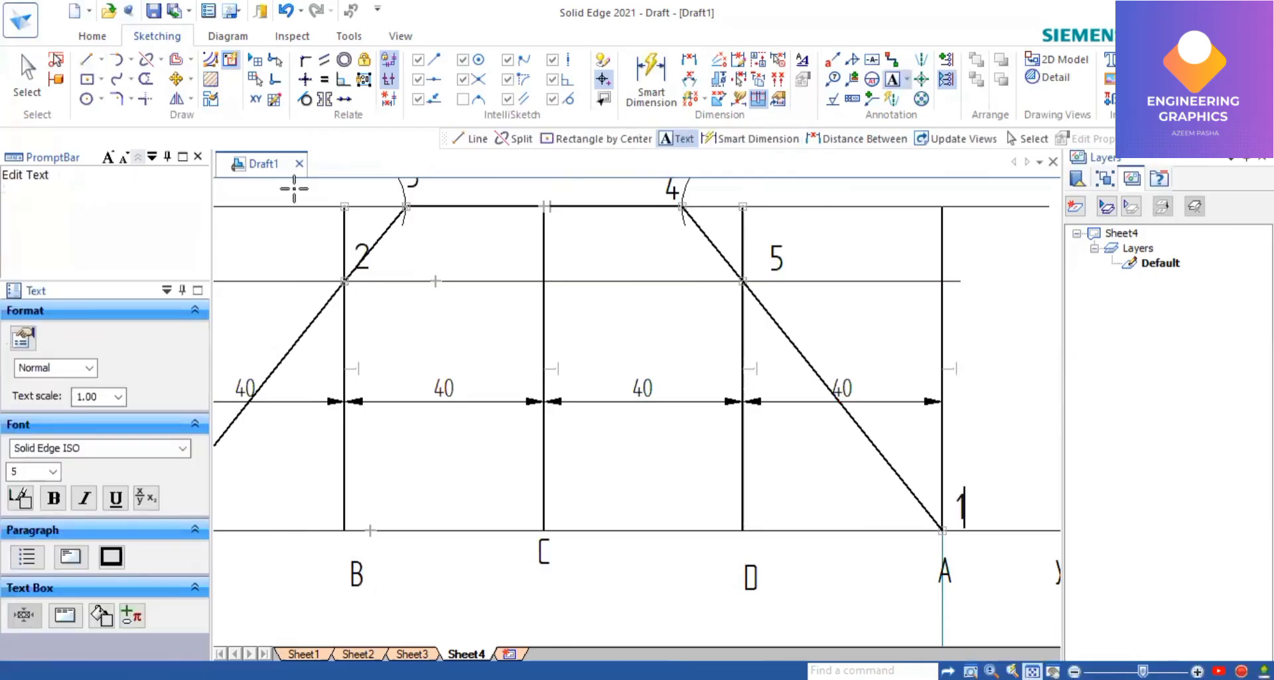
{"action": "left_click", "coordinate": [86, 59]}
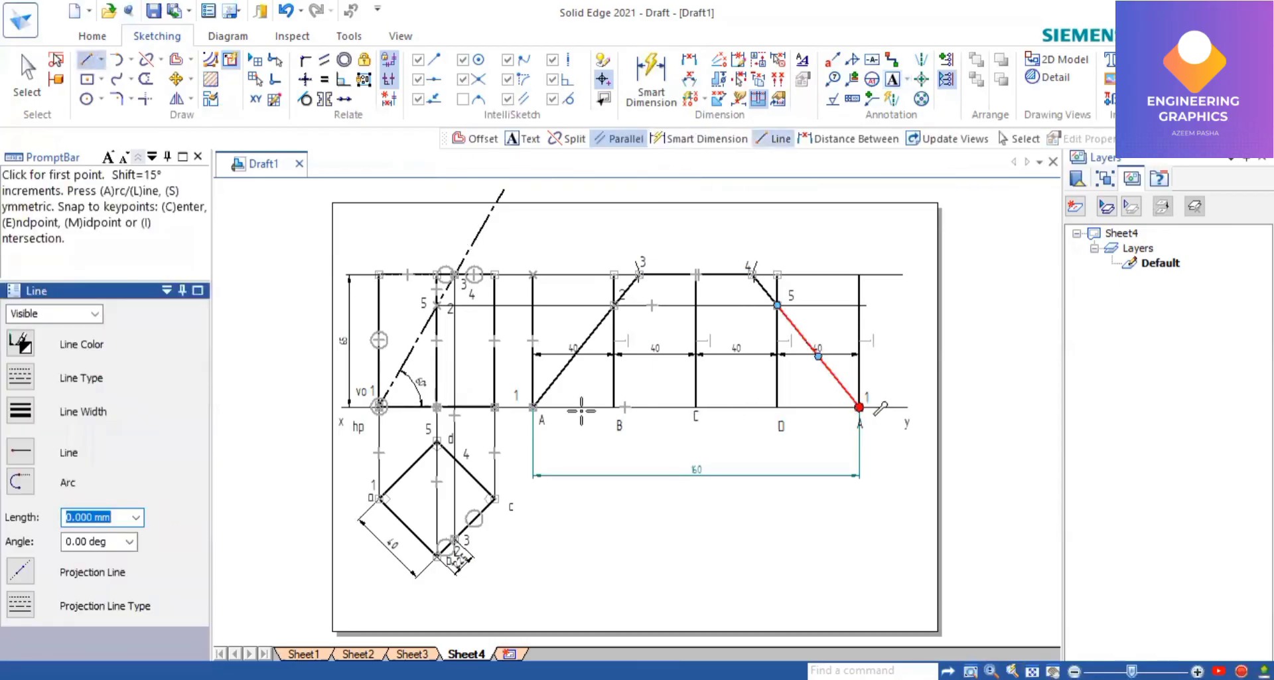
{"action": "left_click", "coordinate": [859, 406]}
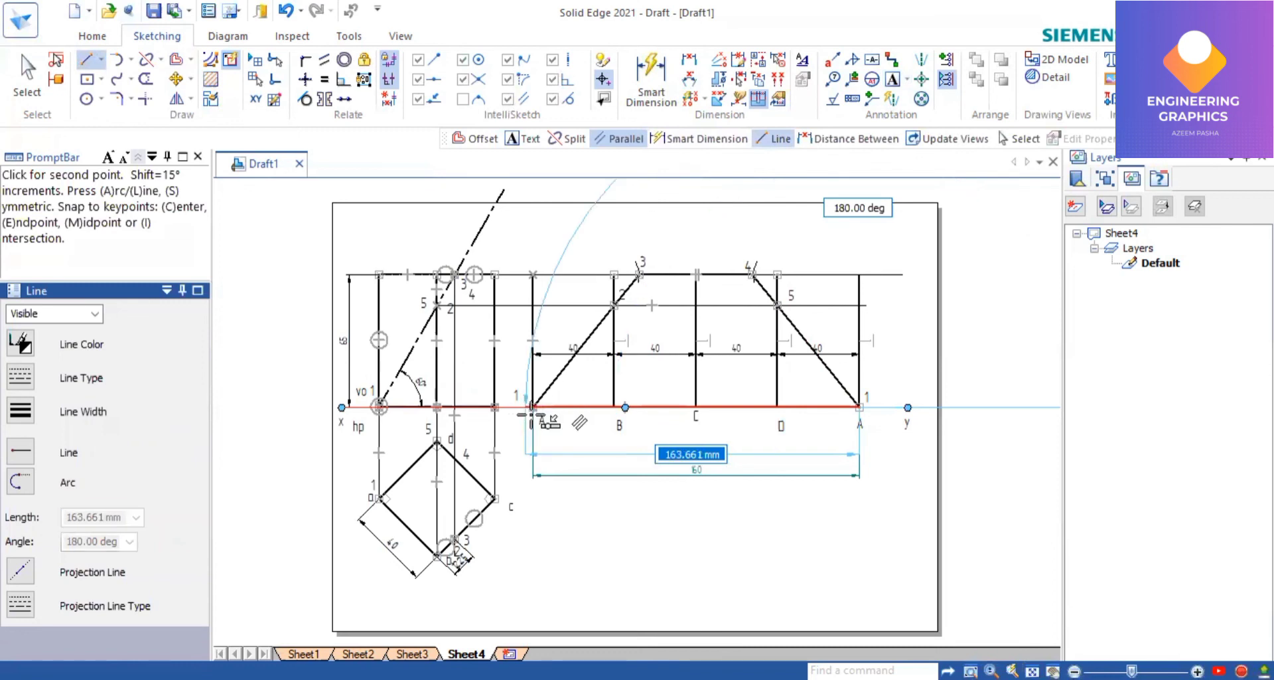
{"action": "left_click", "coordinate": [532, 407]}
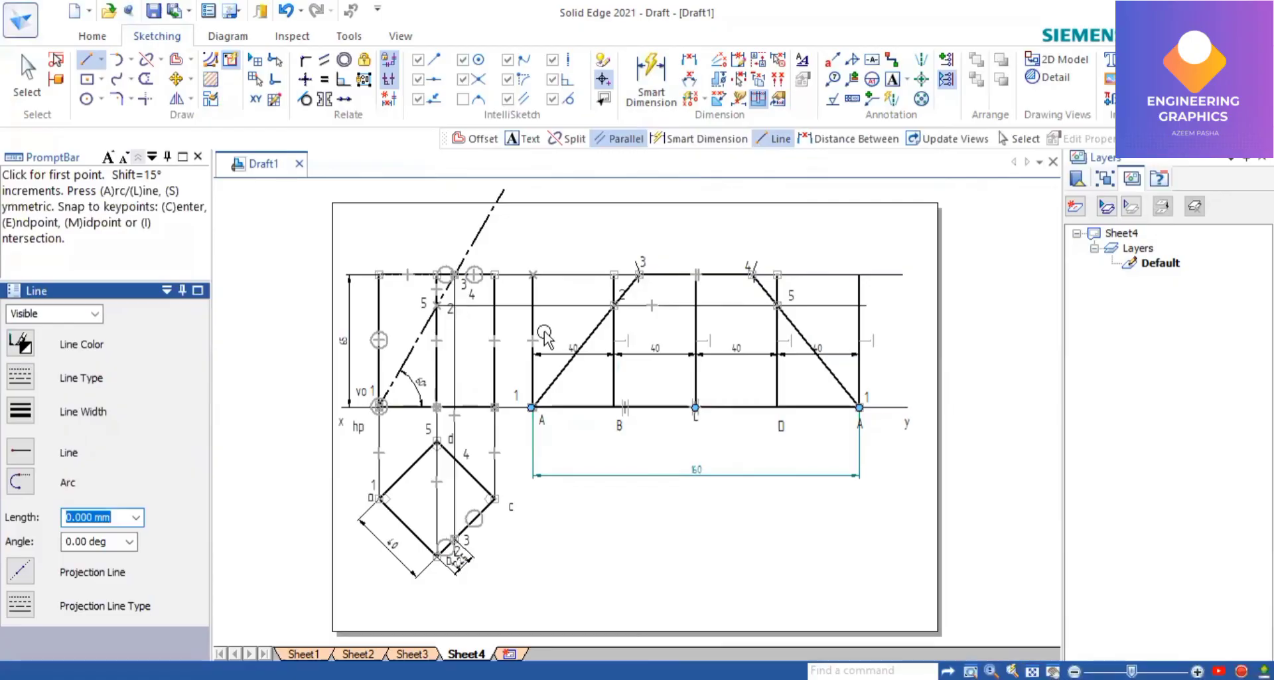
{"action": "key", "text": "Escape"}
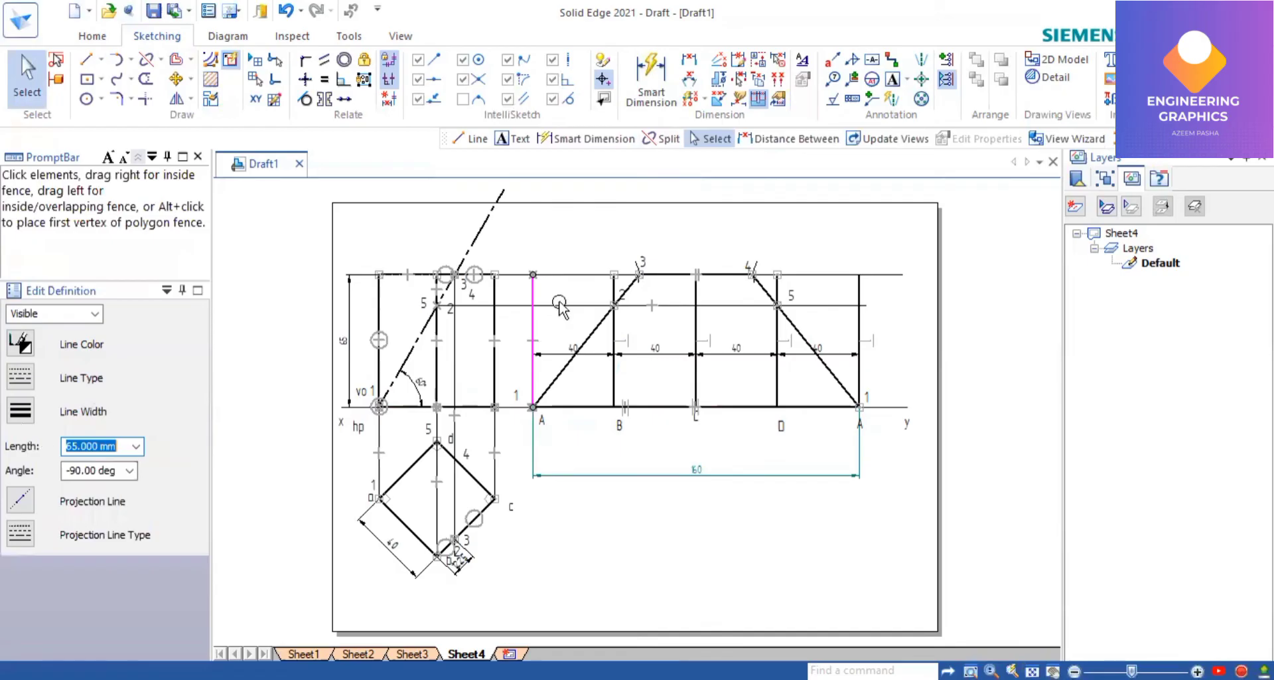
Split development lines B and D where the truncated outline crosses them, at section points 2 and 5.
{"action": "left_click", "coordinate": [858, 340]}
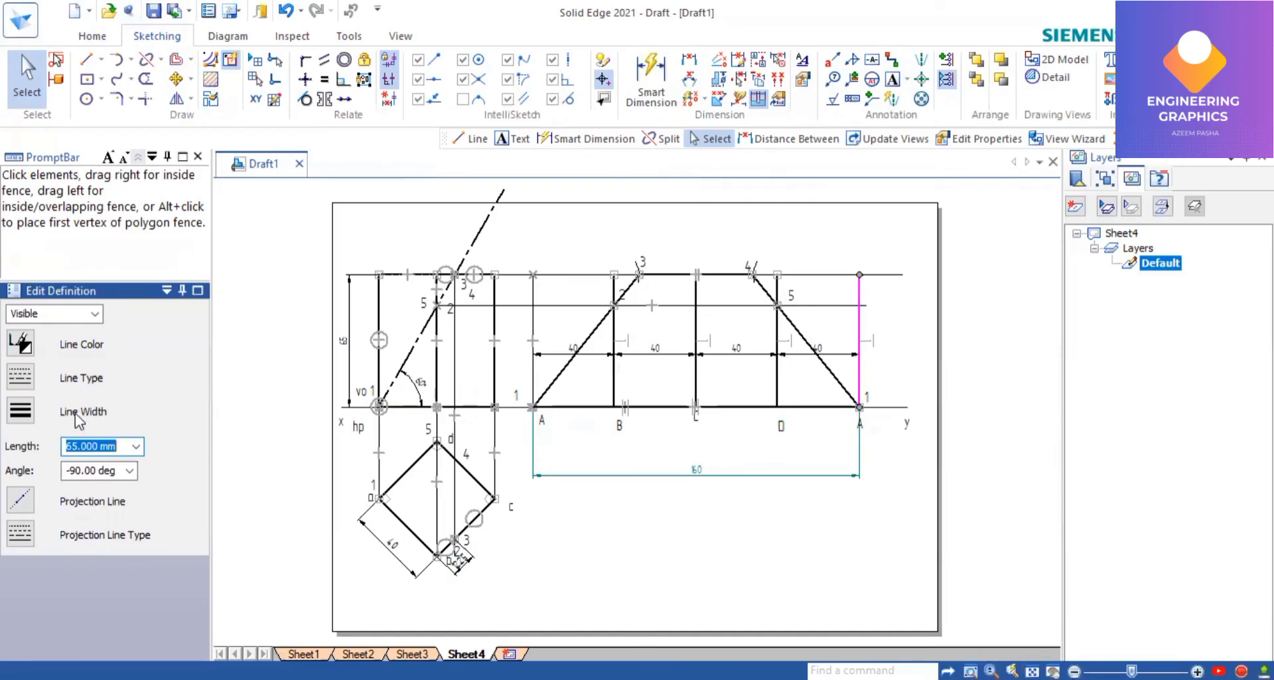
{"action": "left_click", "coordinate": [146, 59]}
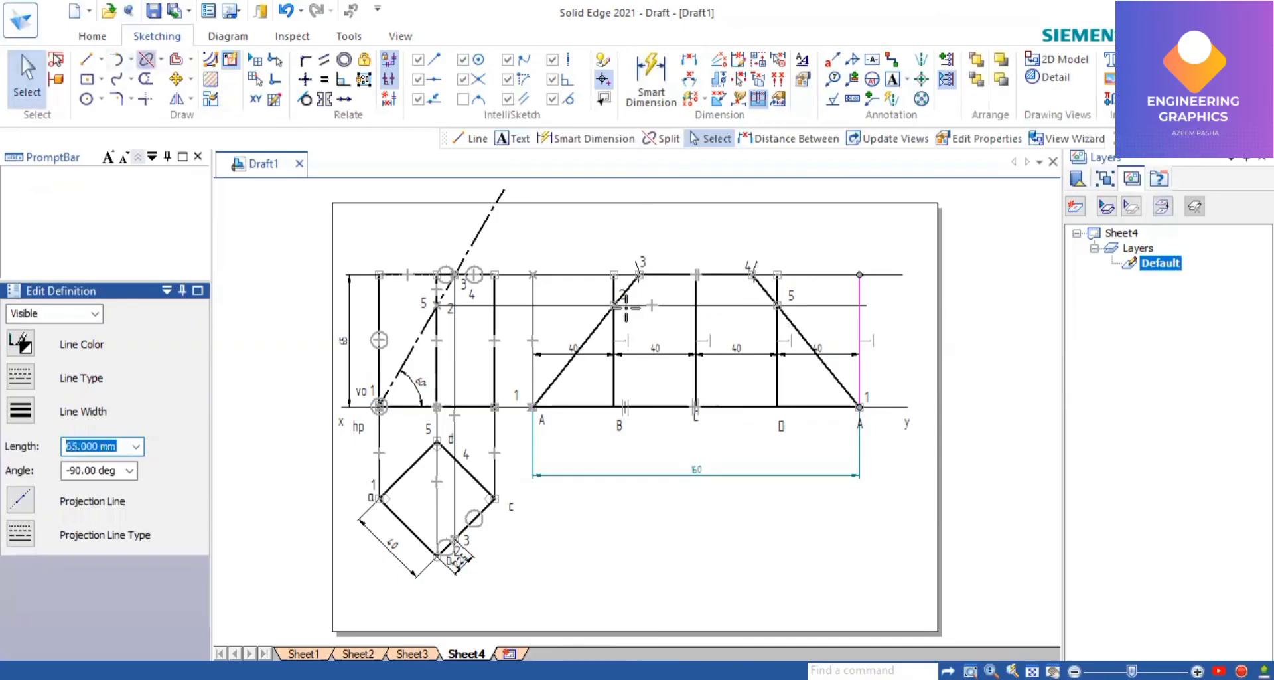
{"action": "scroll", "coordinate": [626, 306], "scroll_direction": "up", "scroll_amount": 2}
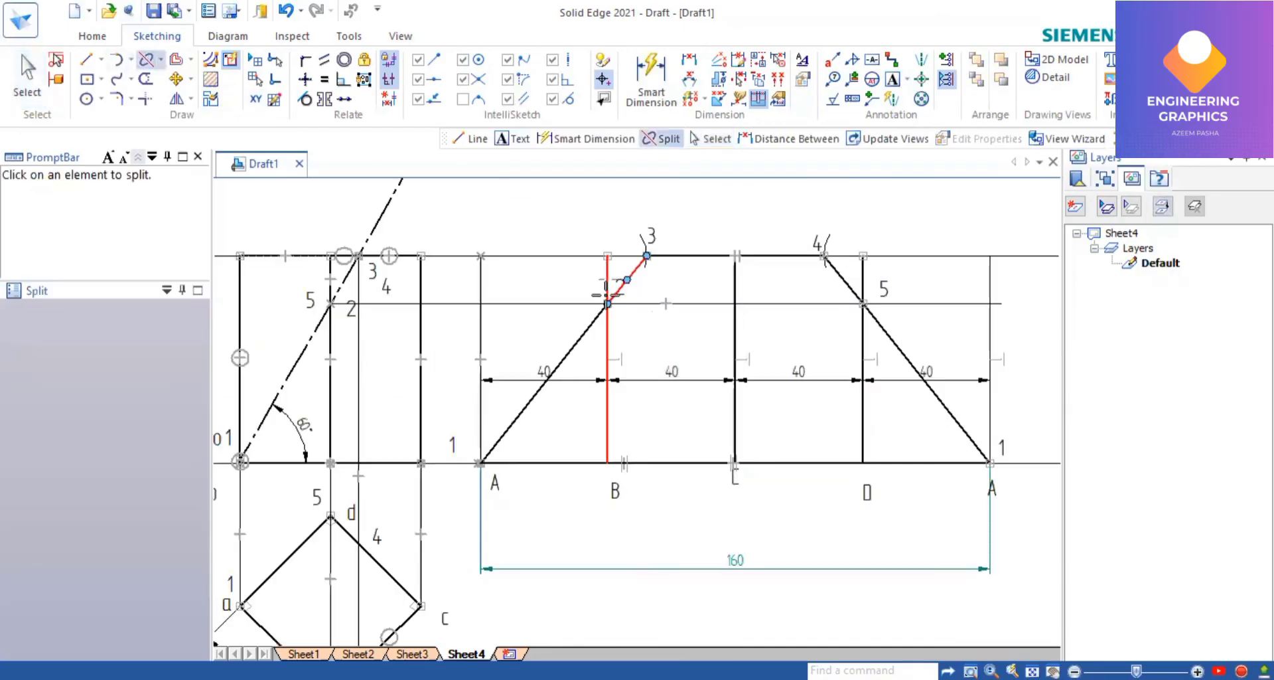
{"action": "left_click", "coordinate": [607, 292]}
{"action": "left_click", "coordinate": [607, 305]}
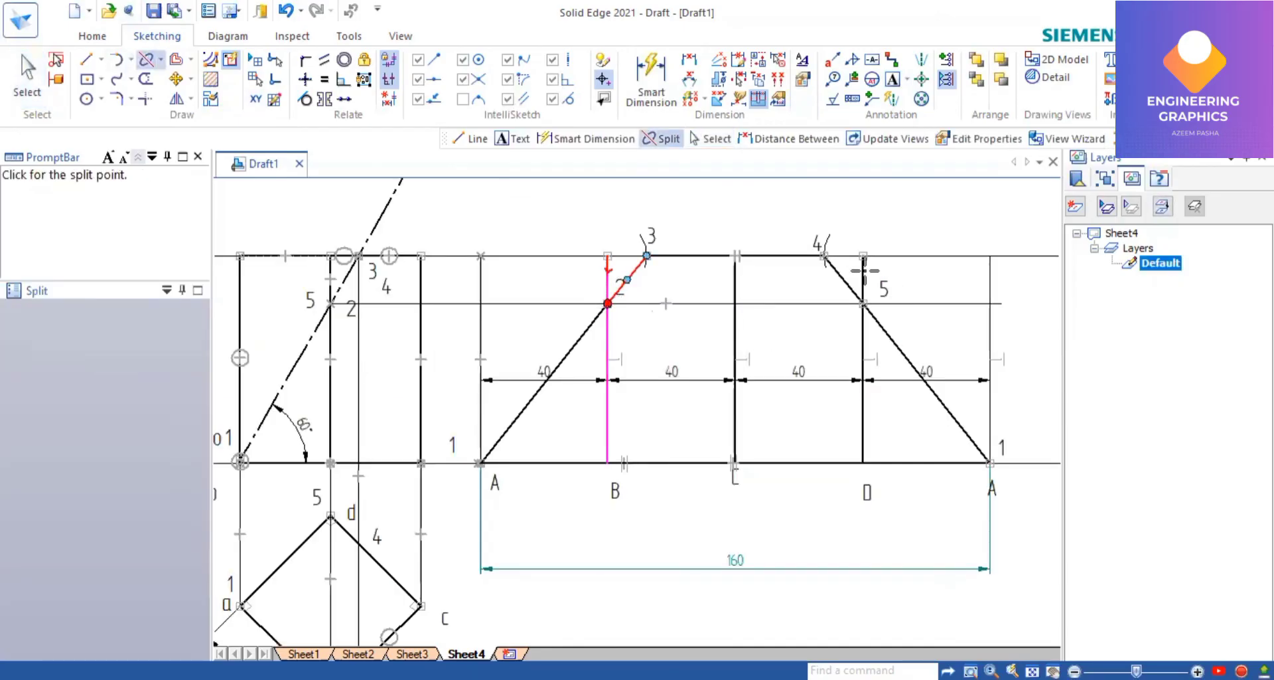
{"action": "left_click", "coordinate": [863, 300]}
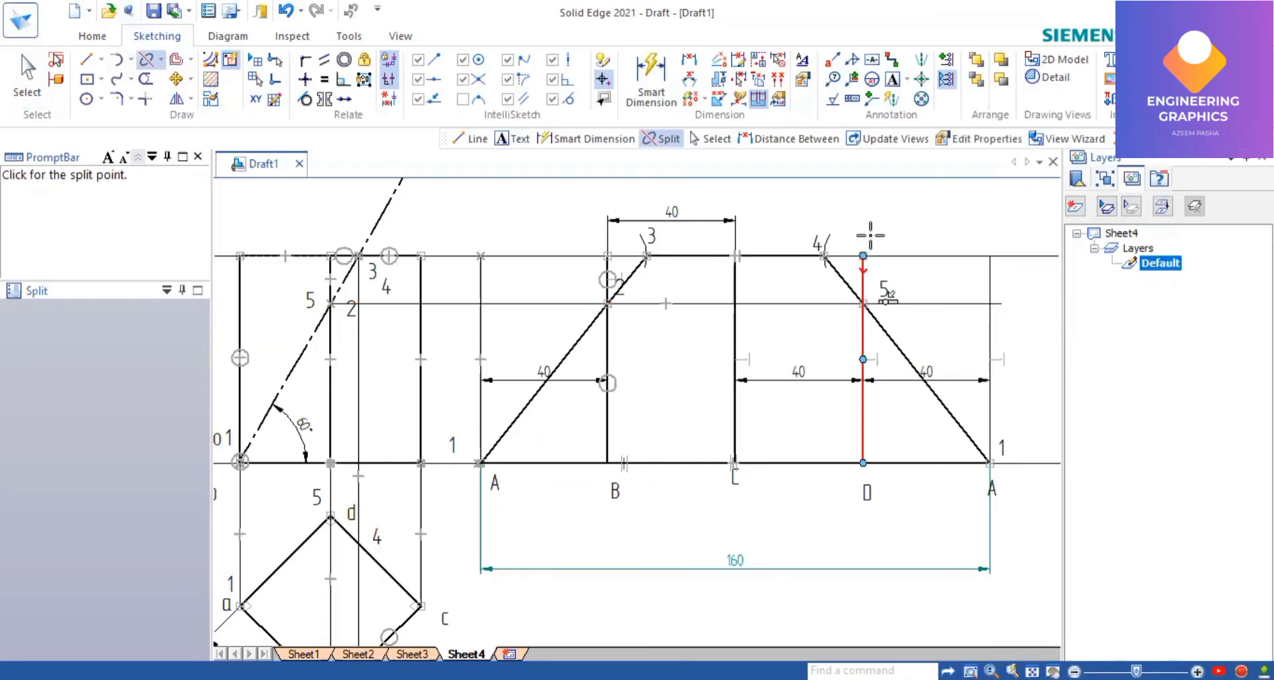
{"action": "left_click", "coordinate": [862, 279]}
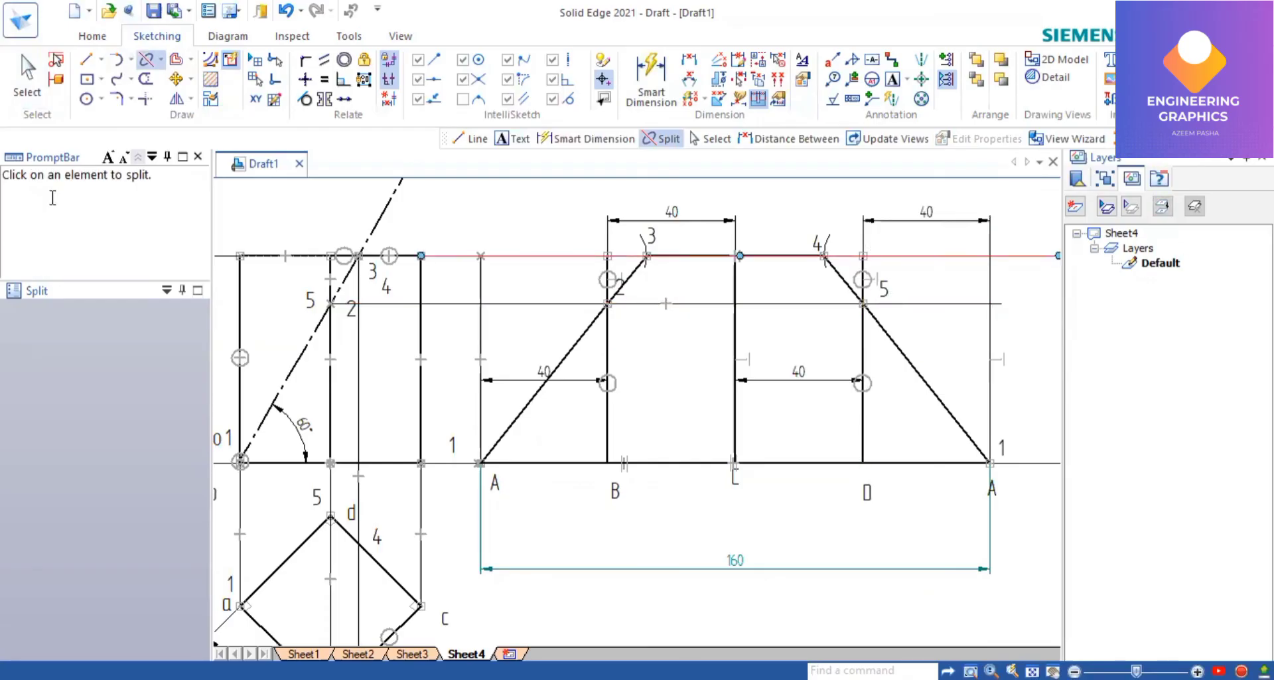
{"action": "key", "text": "Escape"}
{"action": "left_click", "coordinate": [587, 290]}
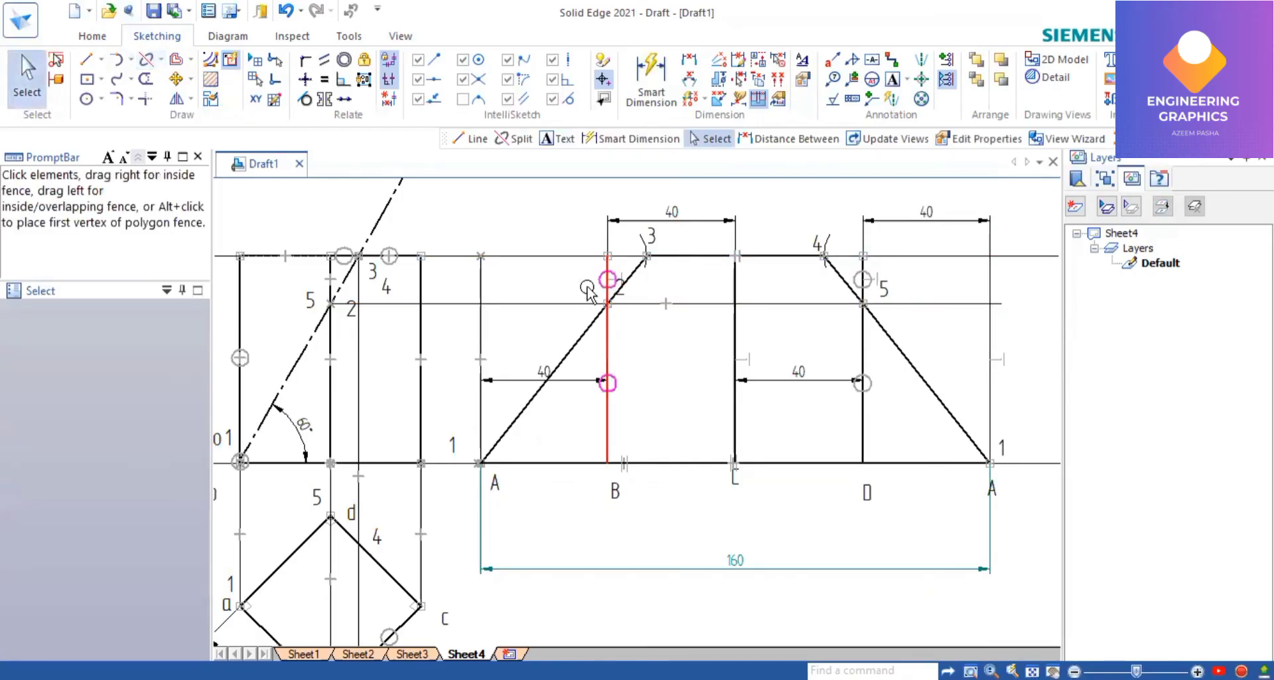
{"action": "key", "text": "Escape"}
{"action": "scroll", "coordinate": [615, 304], "scroll_direction": "up", "scroll_amount": 2}
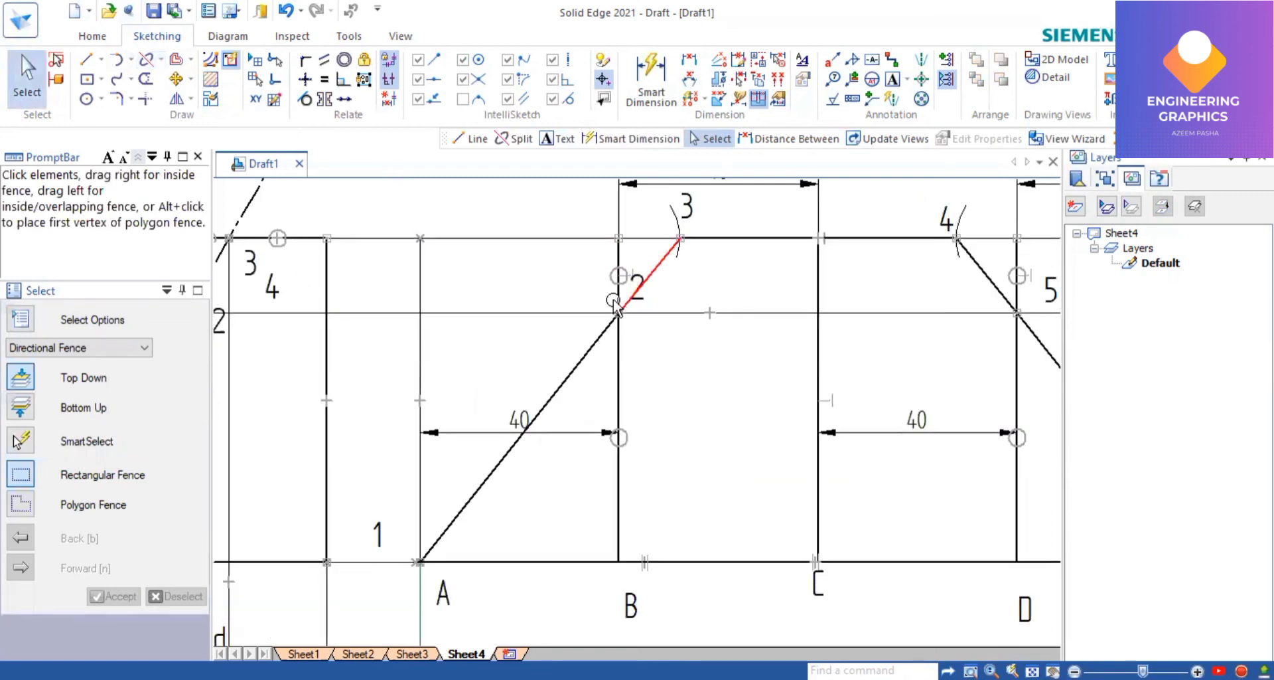
{"action": "left_click", "coordinate": [616, 306]}
{"action": "left_click", "coordinate": [28, 413]}
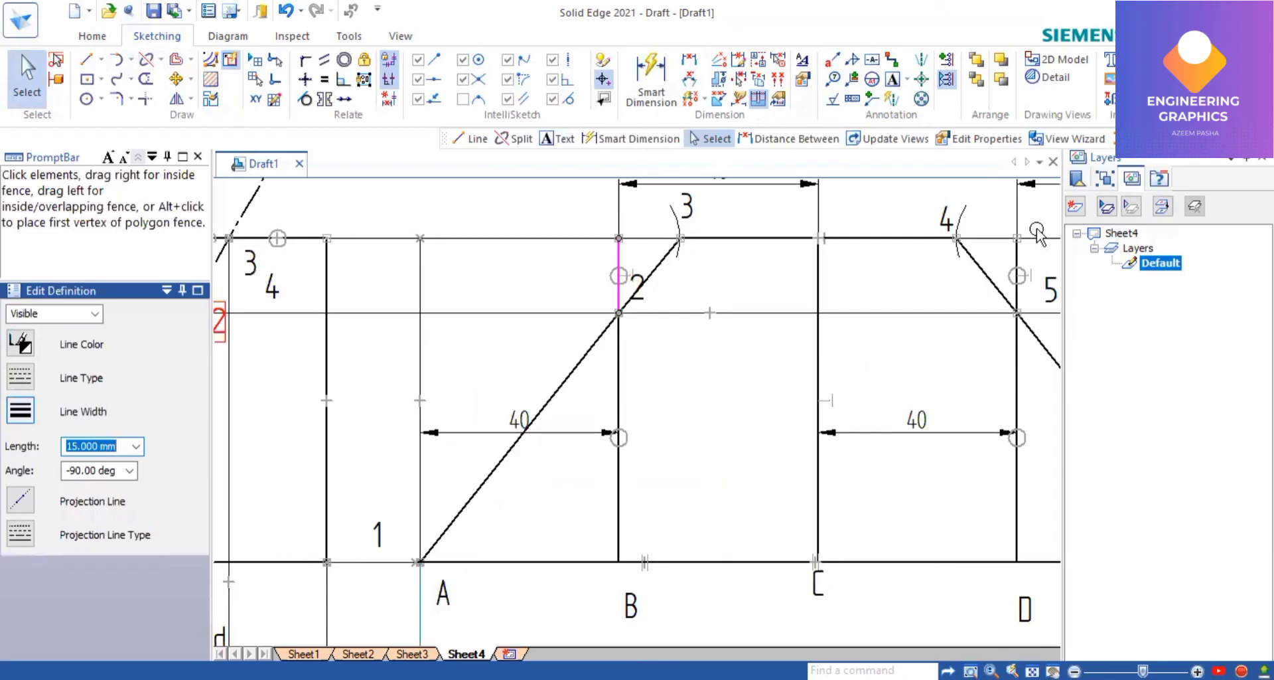
{"action": "scroll", "coordinate": [983, 246], "scroll_direction": "down", "scroll_amount": 1}
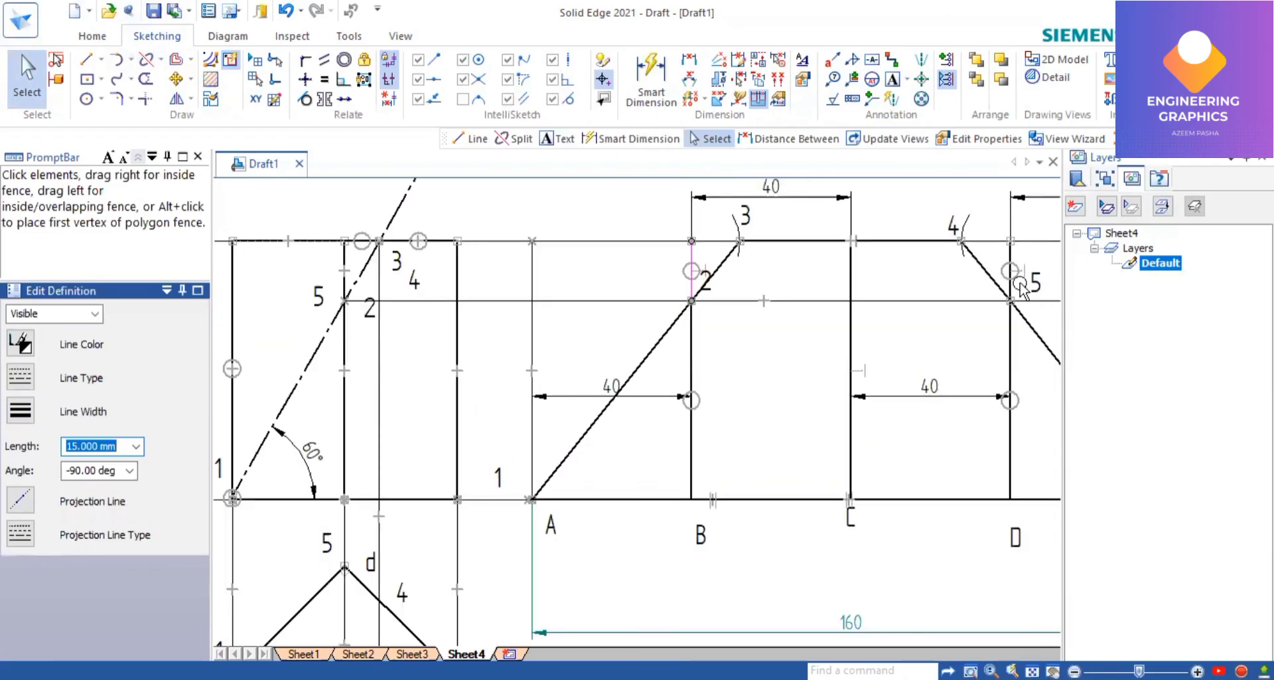
{"action": "scroll", "coordinate": [1020, 288], "scroll_direction": "up", "scroll_amount": 1}
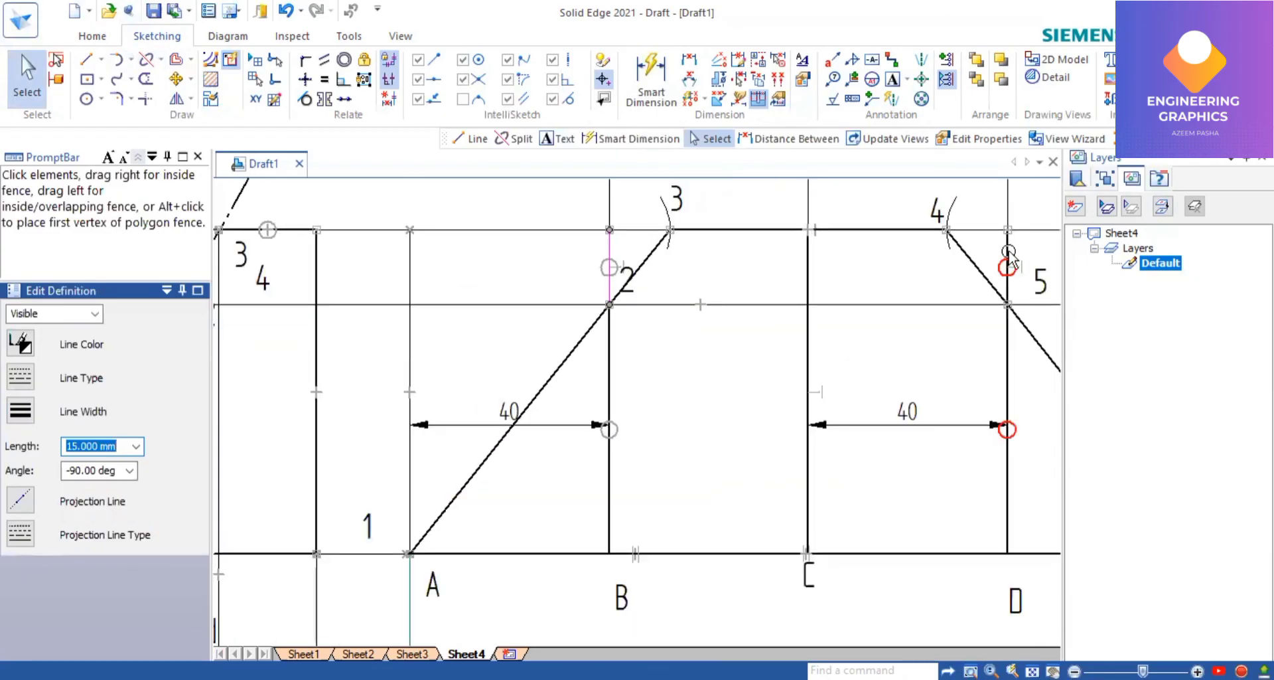
{"action": "left_click", "coordinate": [1008, 252]}
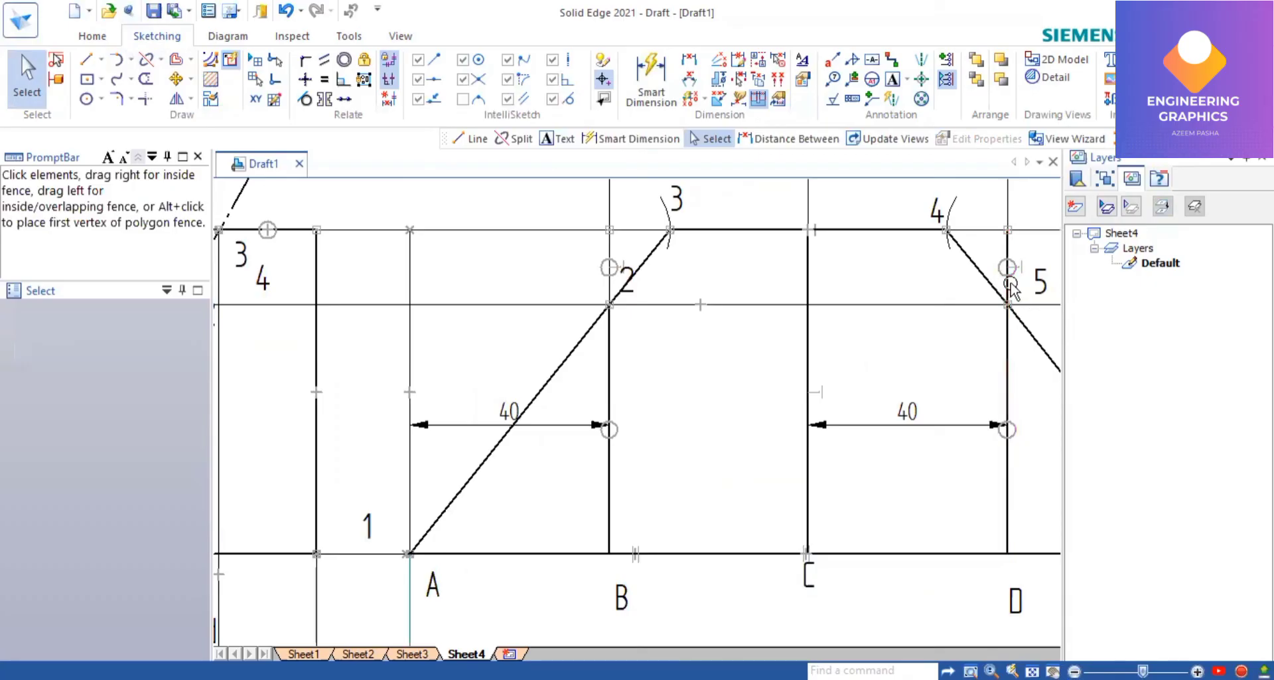
{"action": "left_click", "coordinate": [1007, 278]}
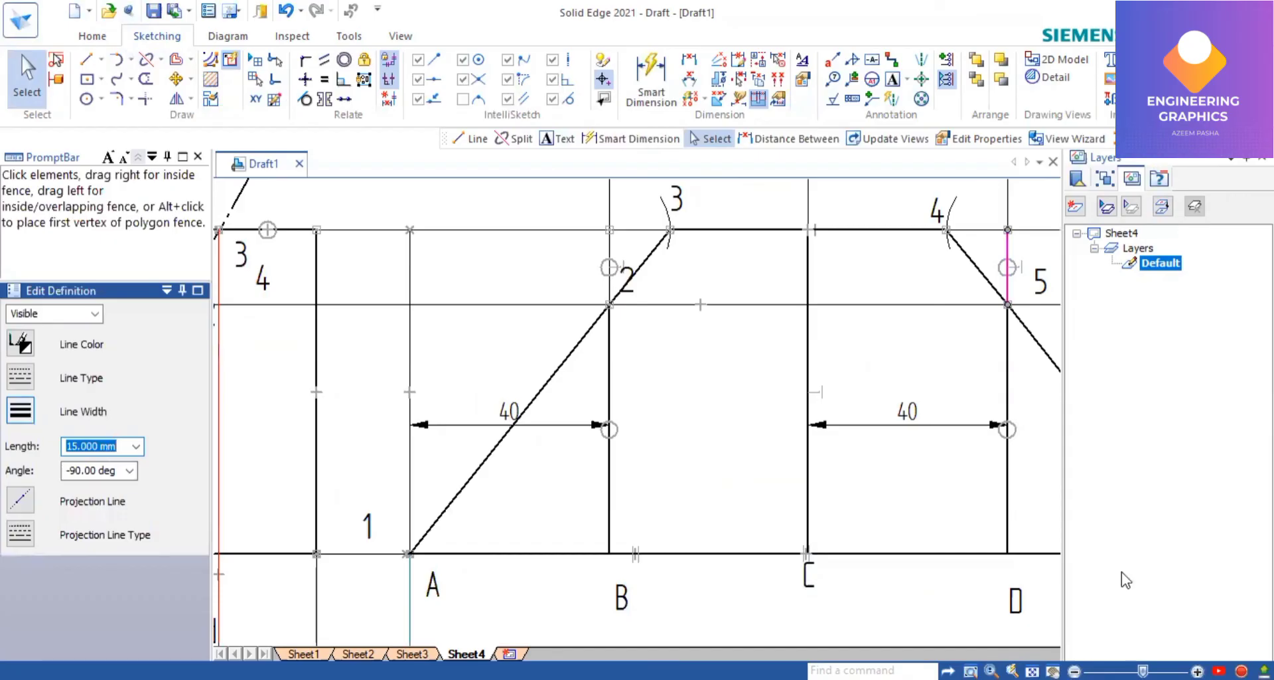
{"action": "middle_click", "coordinate": [870, 473]}
{"action": "middle_click", "coordinate": [870, 472]}
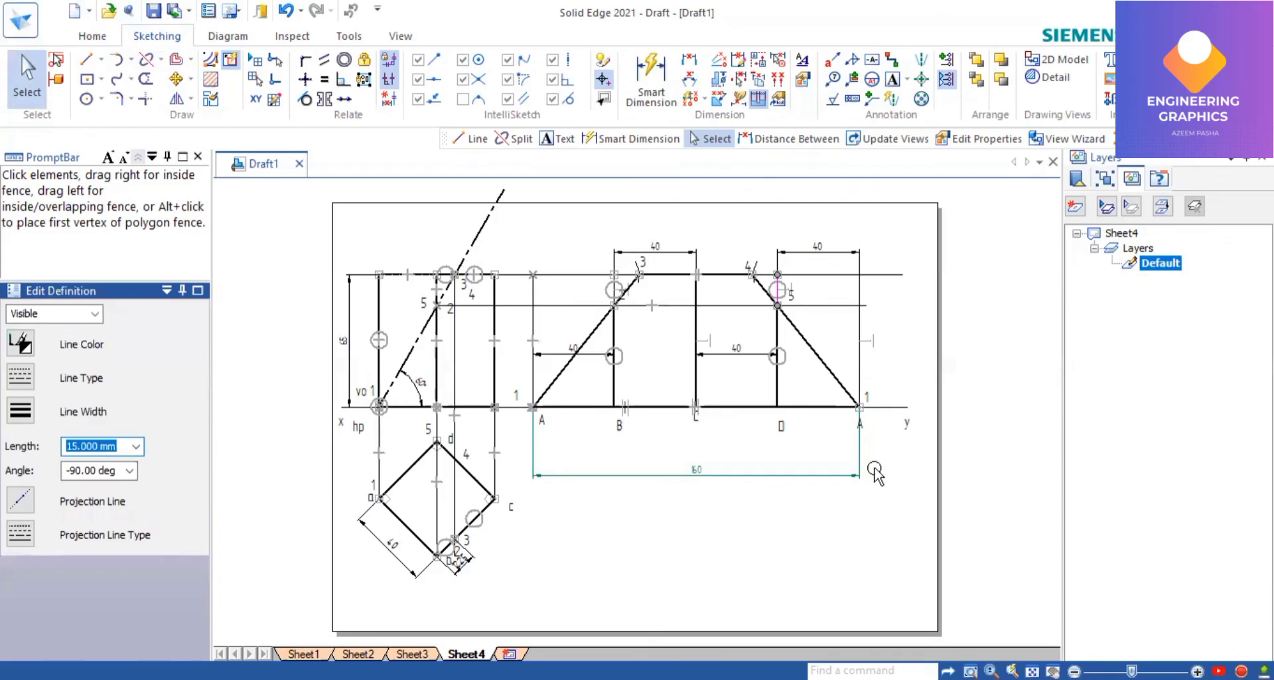
{"action": "scroll", "coordinate": [876, 472], "scroll_direction": "up", "scroll_amount": 1}
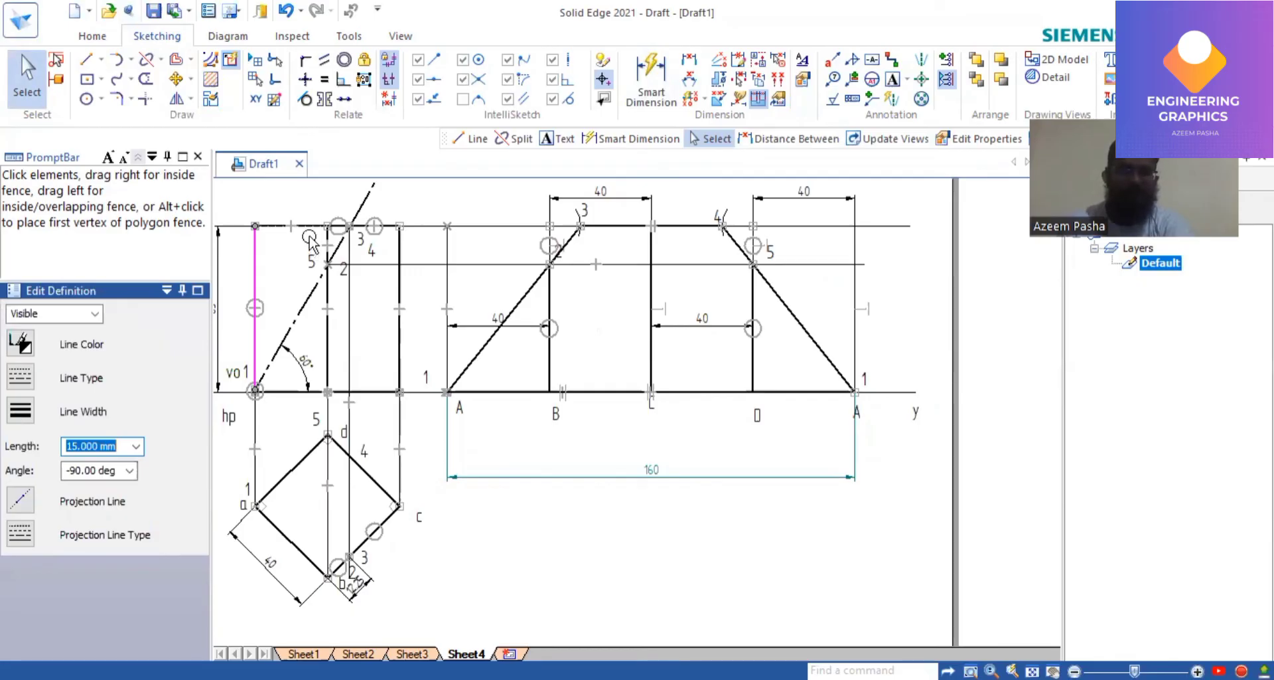
{"action": "left_click", "coordinate": [505, 459]}
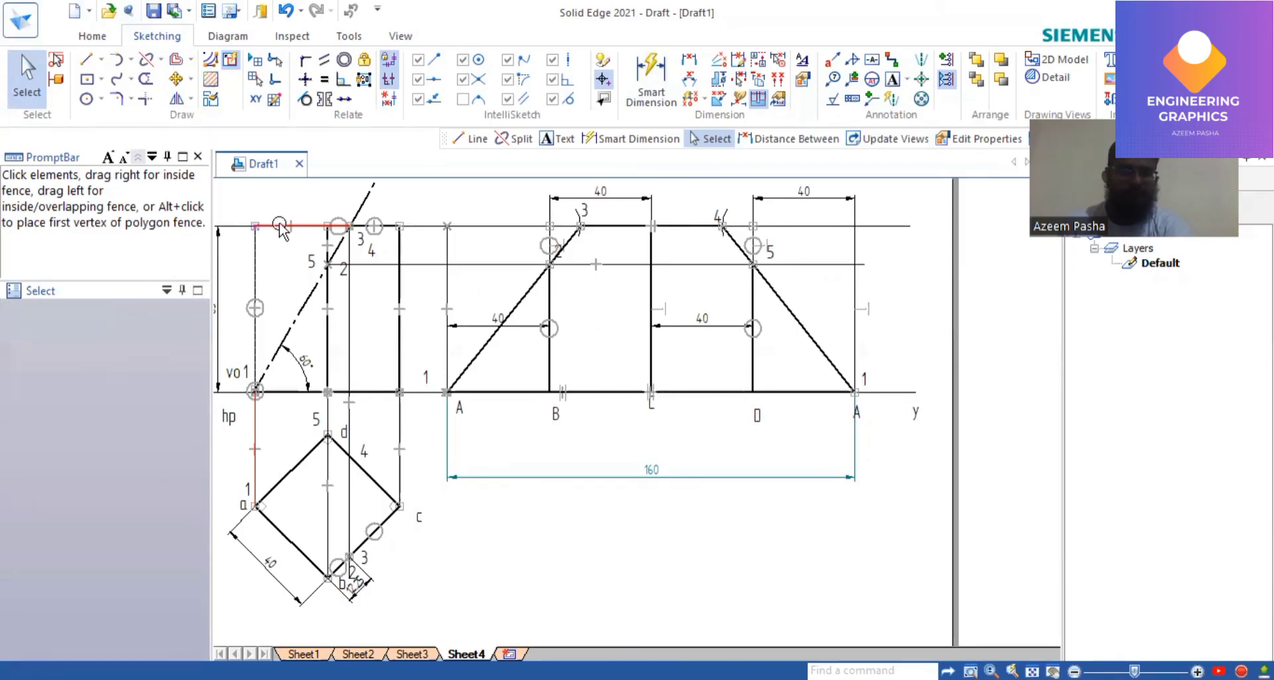
{"action": "left_click", "coordinate": [216, 322]}
{"action": "left_click", "coordinate": [552, 517]}
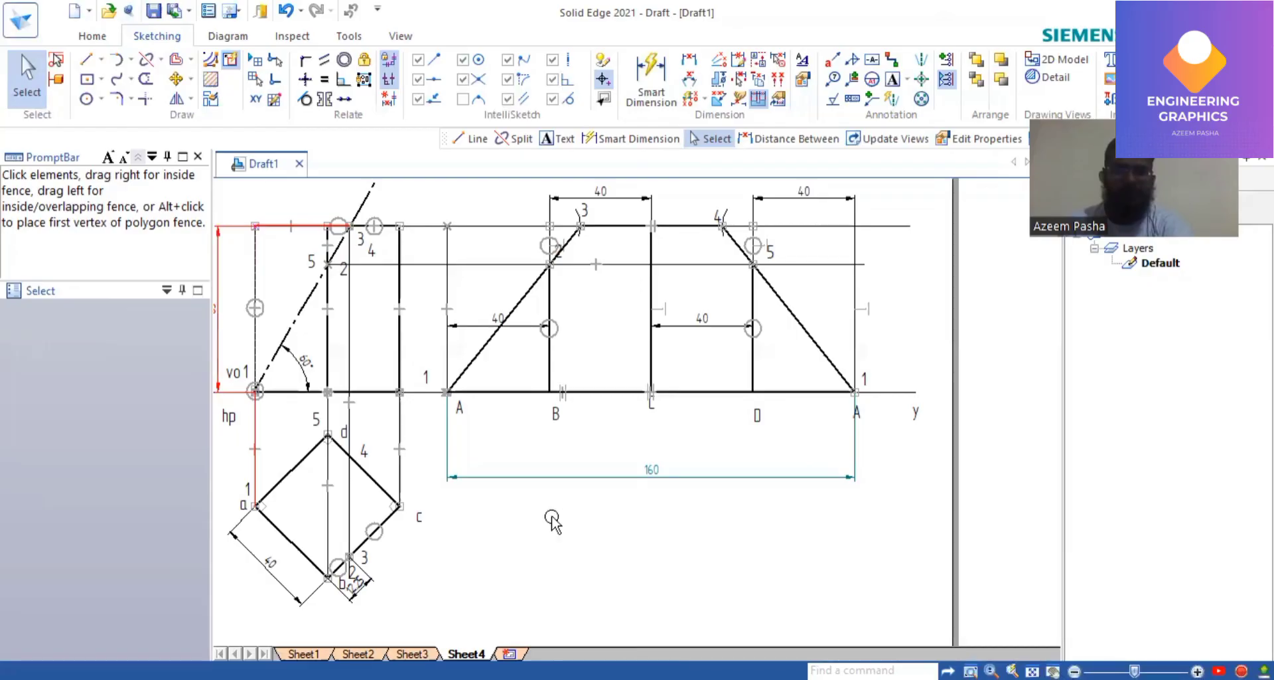